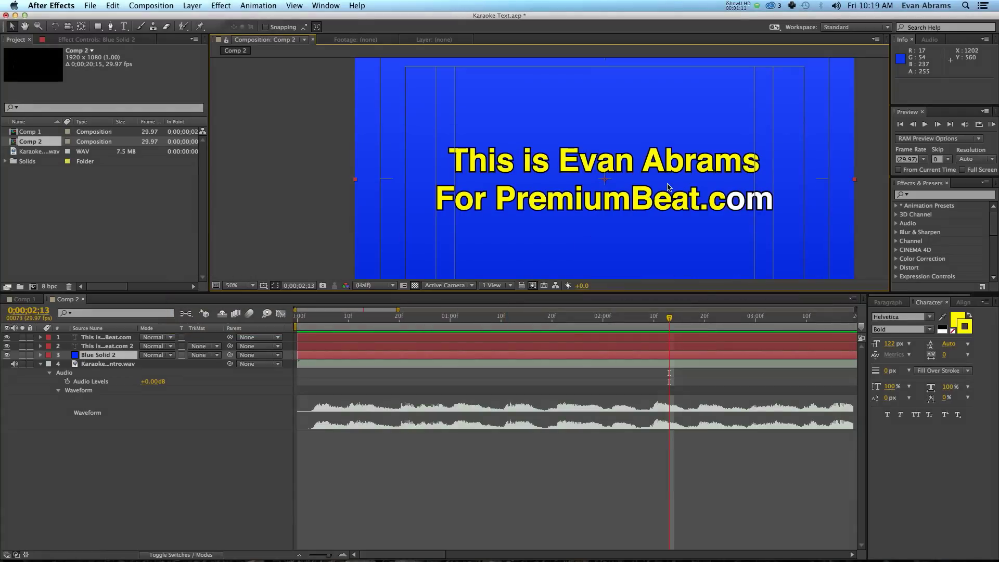
Drag the Composition/Timeline divider down to enlarge the viewer and pan to recentre the yellow title
key(h)
drag(585, 252, 561, 256)
key(v)
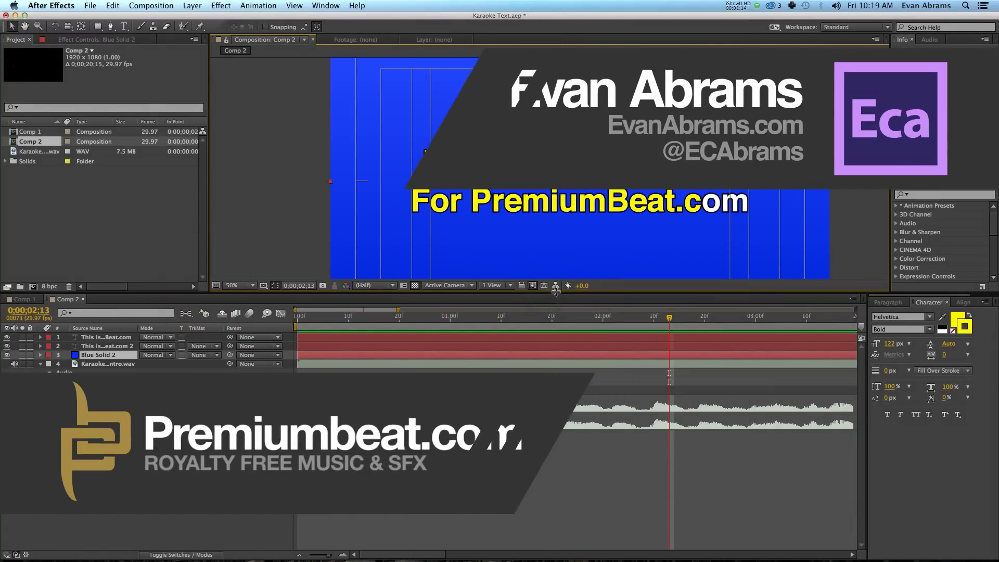
drag(556, 293, 555, 408)
drag(574, 268, 538, 235)
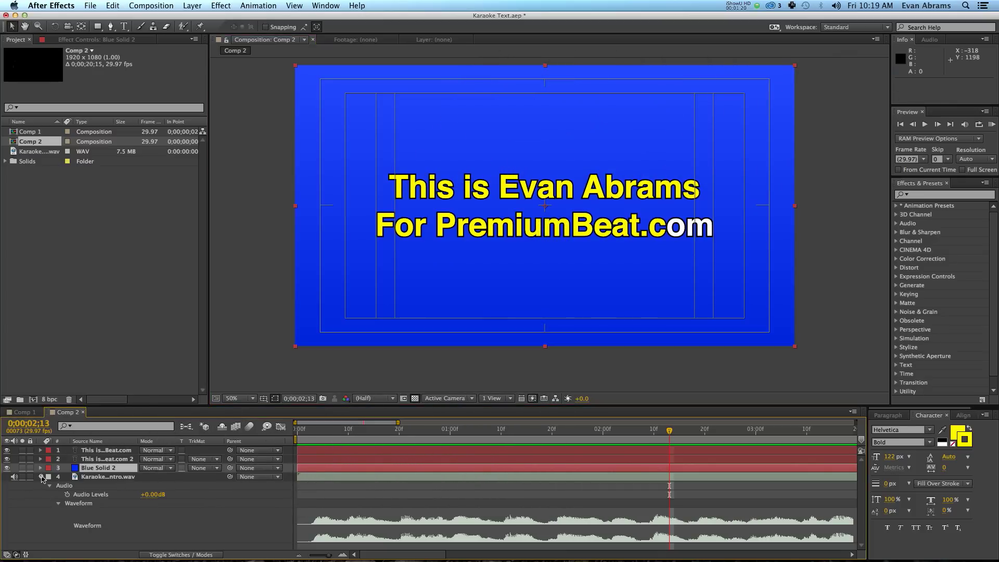
Collapse the audio layer's properties and clear the layer and project selections
click(40, 477)
click(146, 523)
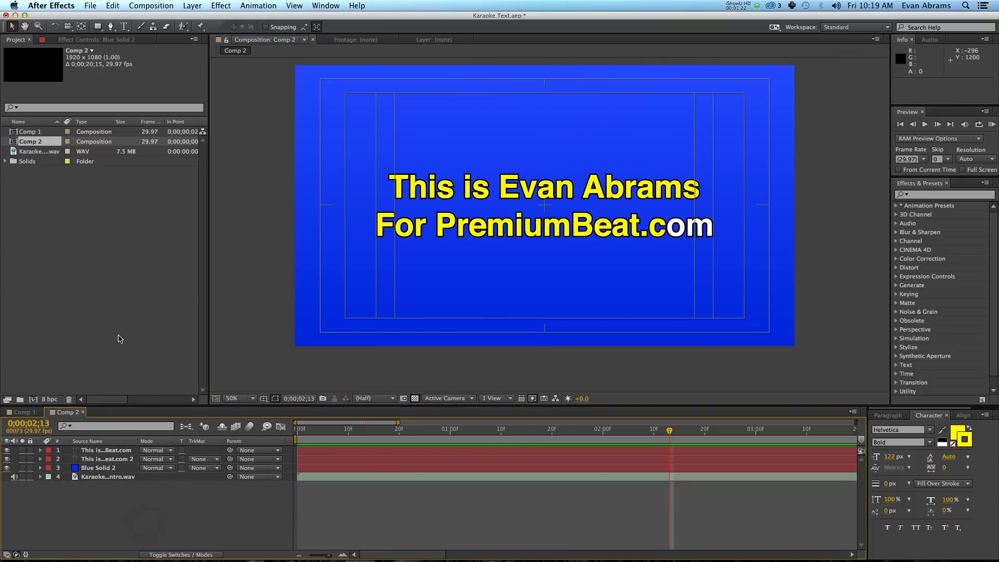
click(113, 284)
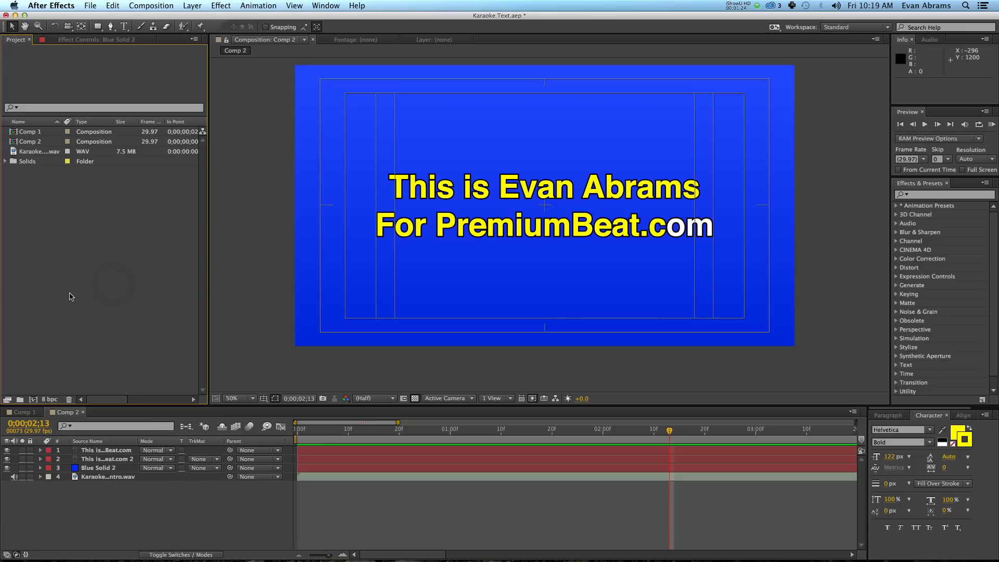
Create a new composition with the HDTV 1080 24 preset (1920x1080, 24 fps)
click(34, 399)
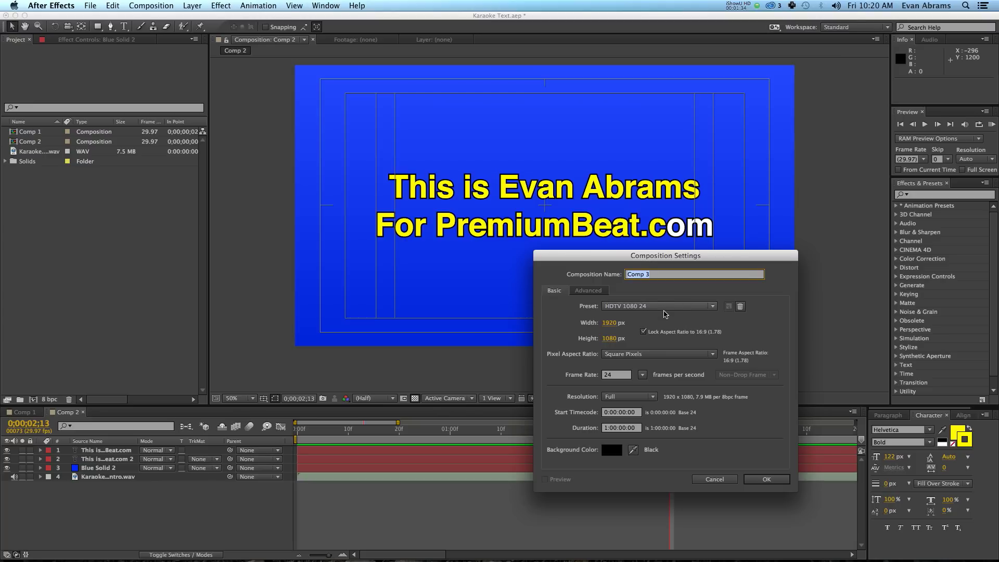
click(663, 312)
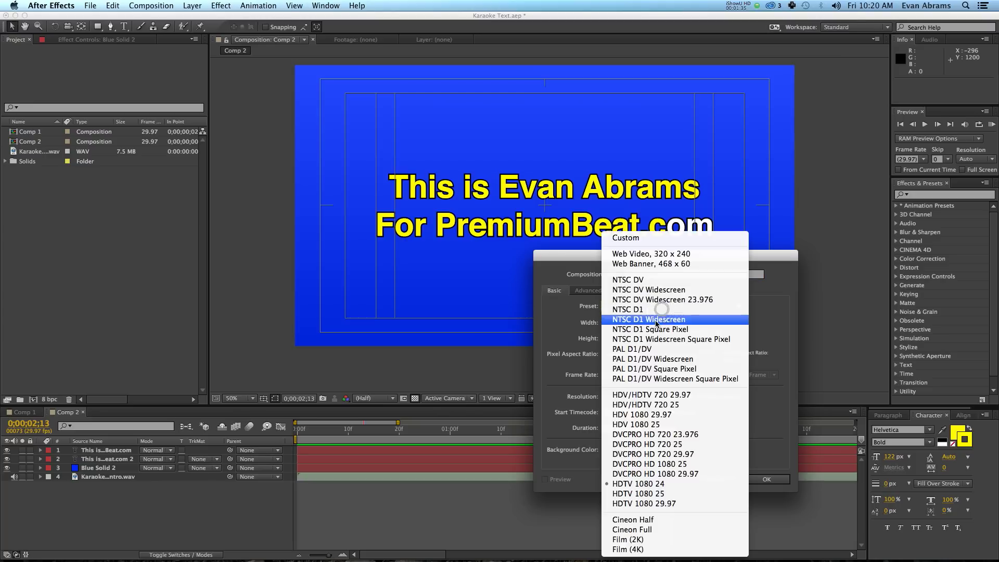
click(634, 484)
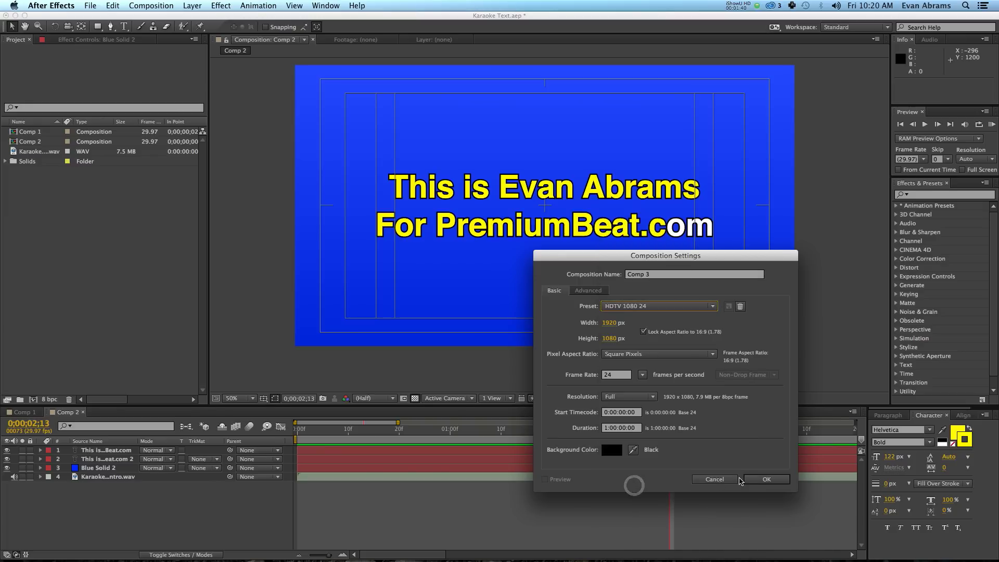
click(765, 479)
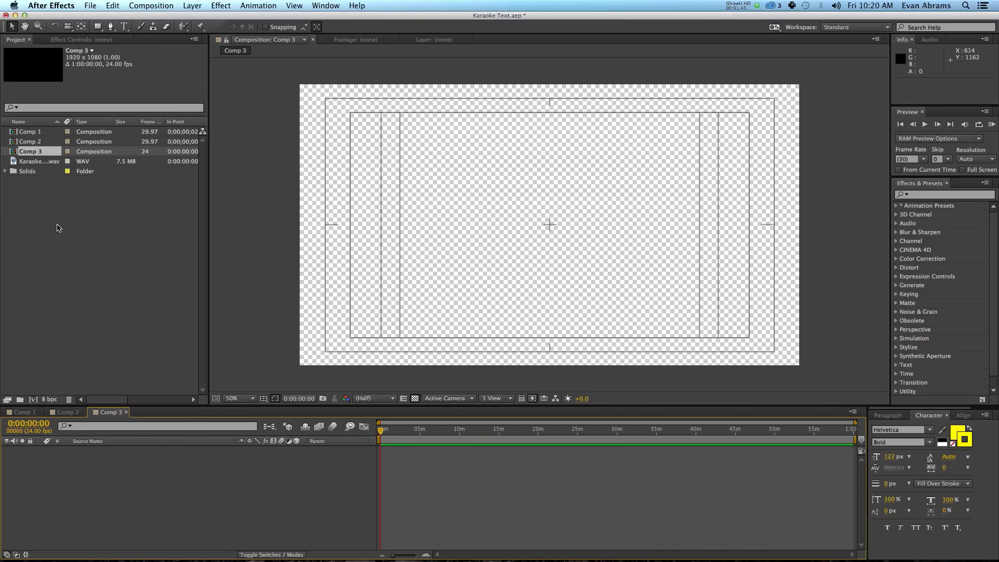
Add Karaoke Text Intro.wav to the Comp 3 timeline as an audio layer
drag(45, 165, 85, 73)
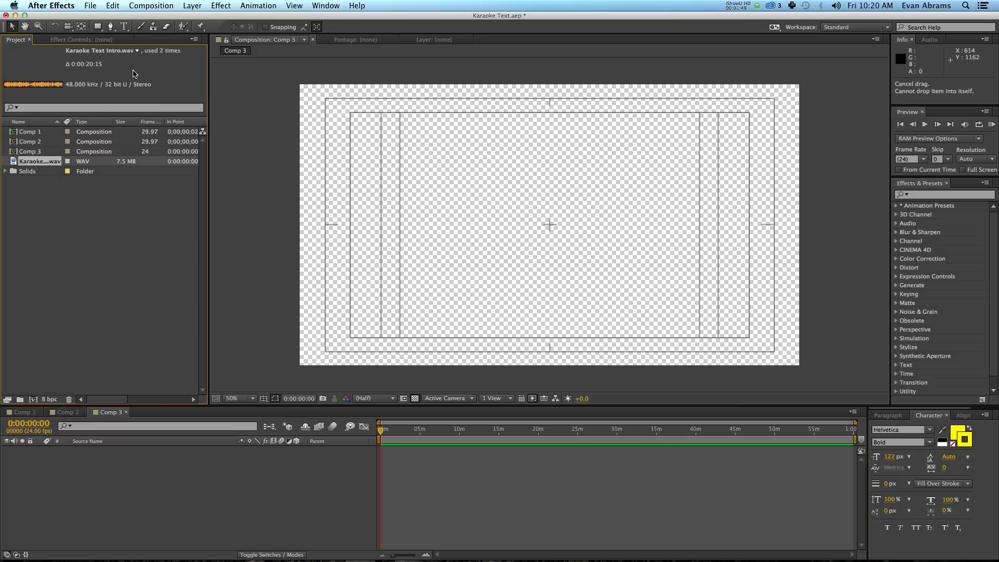
drag(38, 163, 115, 471)
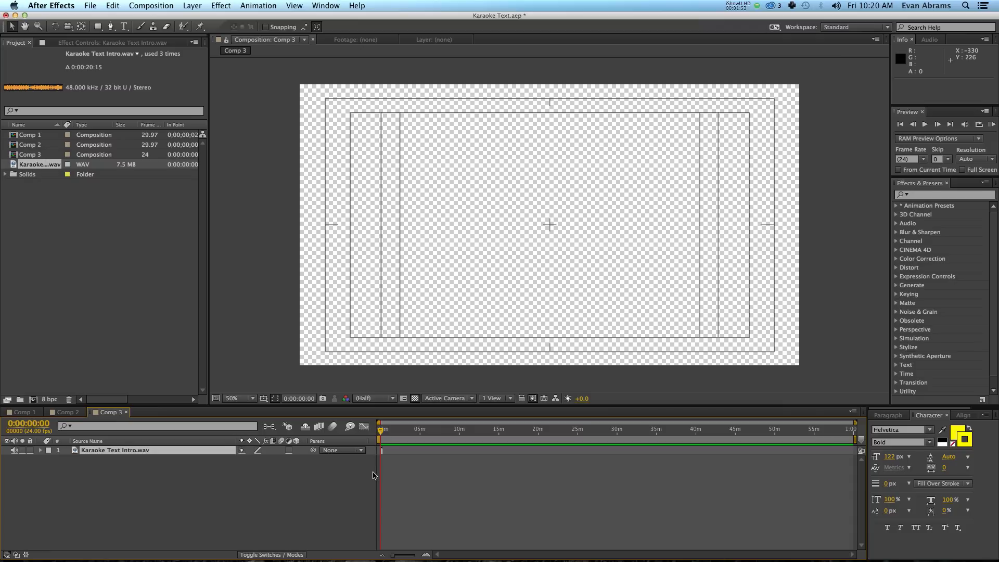
scroll(393, 467, up, 5)
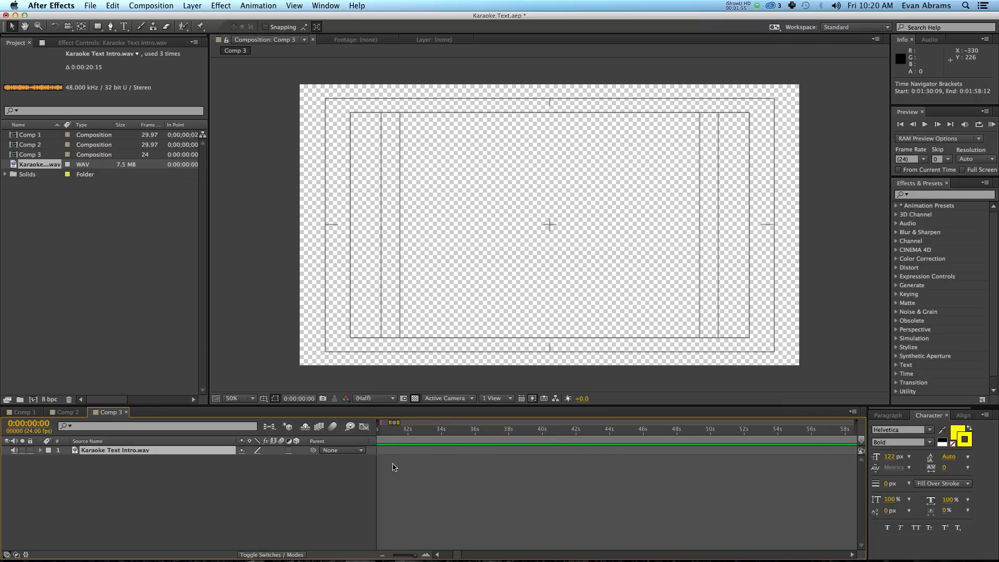
drag(453, 556, 446, 556)
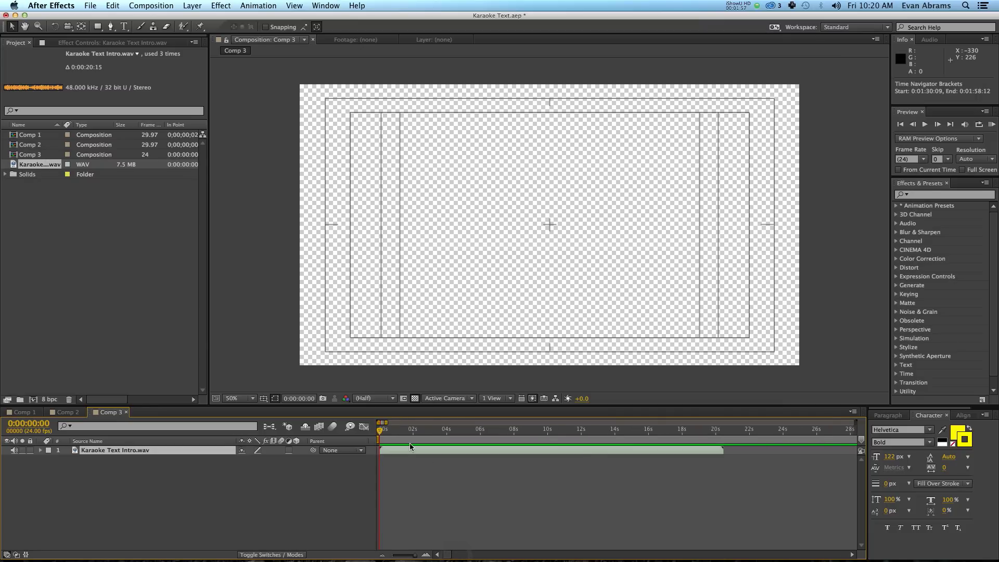
click(101, 453)
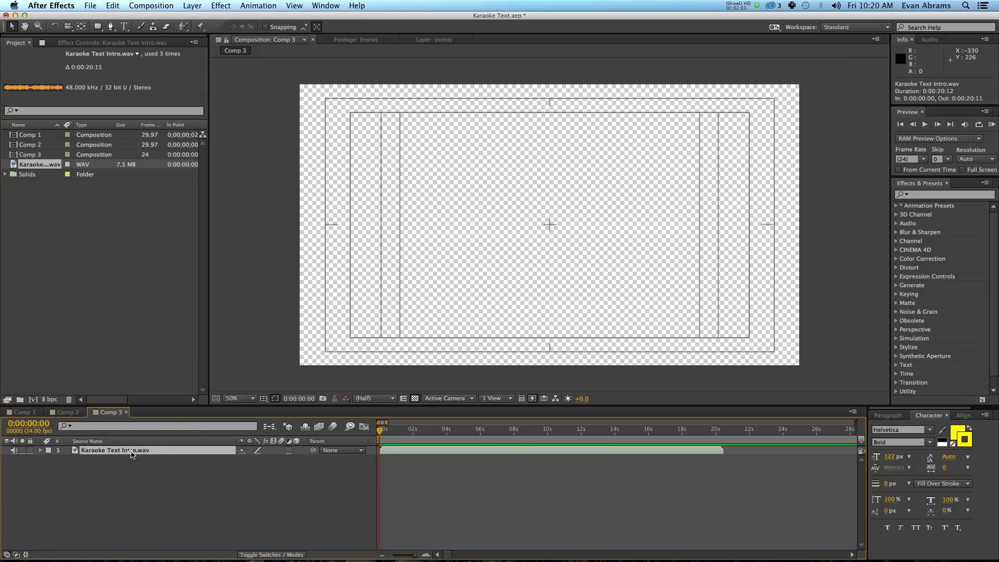
Make a new composition from Karaoke Text Intro.wav and widen the project Name column
click(31, 170)
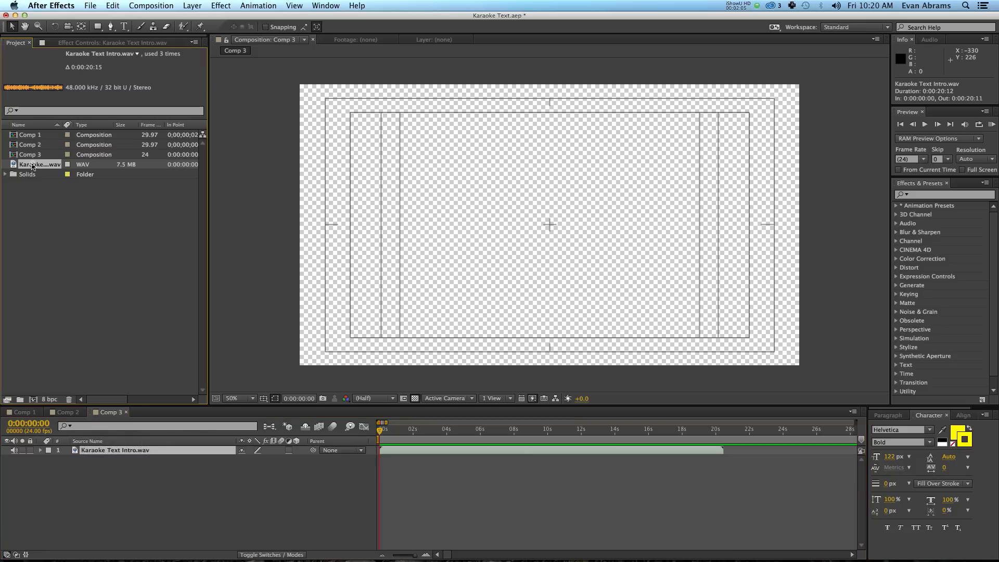
click(34, 400)
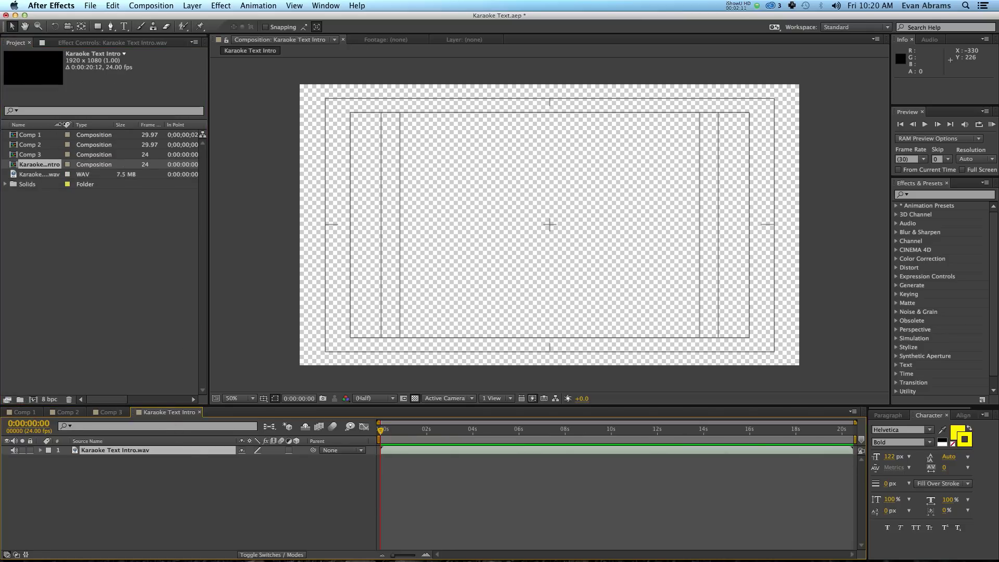
drag(61, 125, 118, 125)
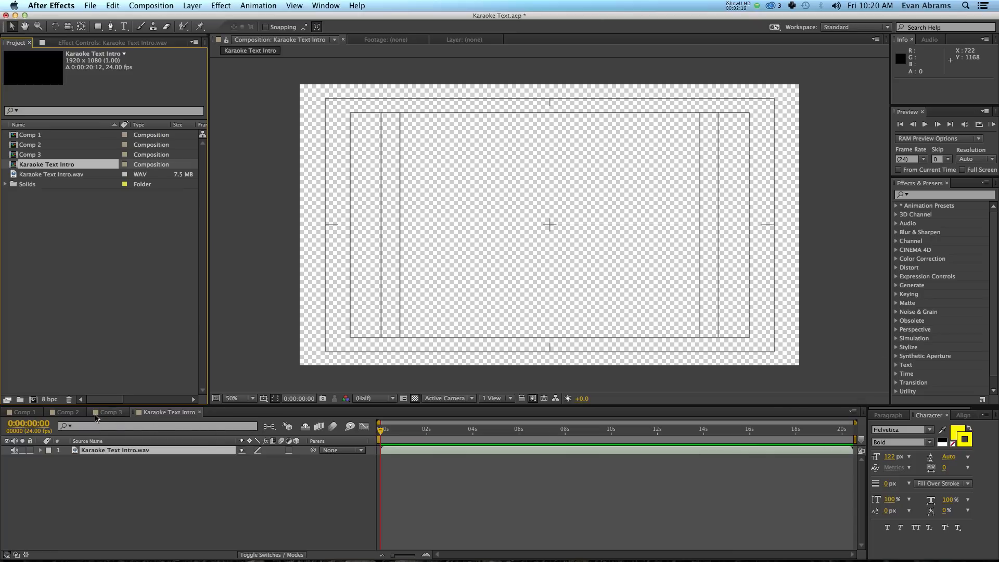
In Comp 3, reveal the Karaoke Text Intro.wav waveform with LL and start a preview
click(120, 414)
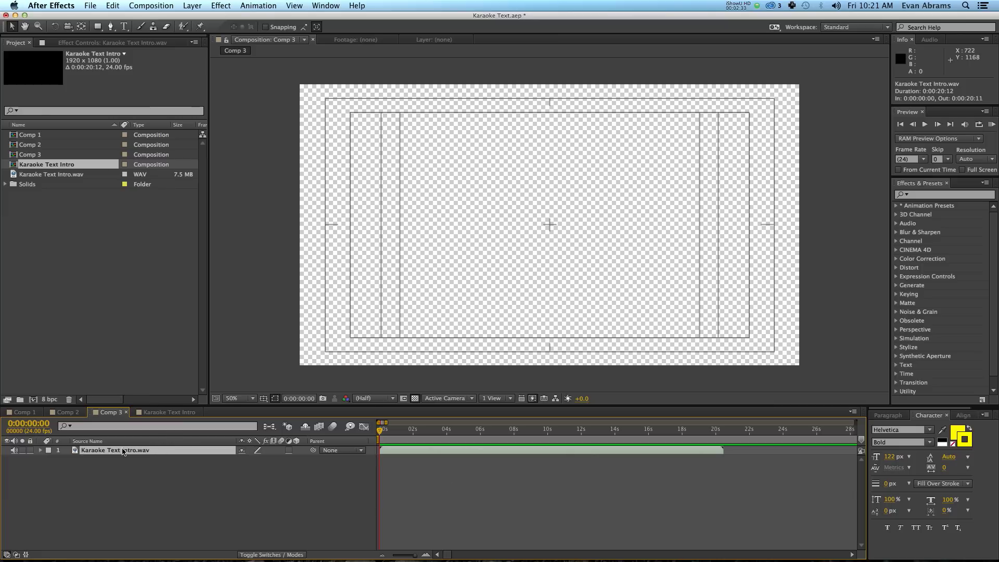
key(l)
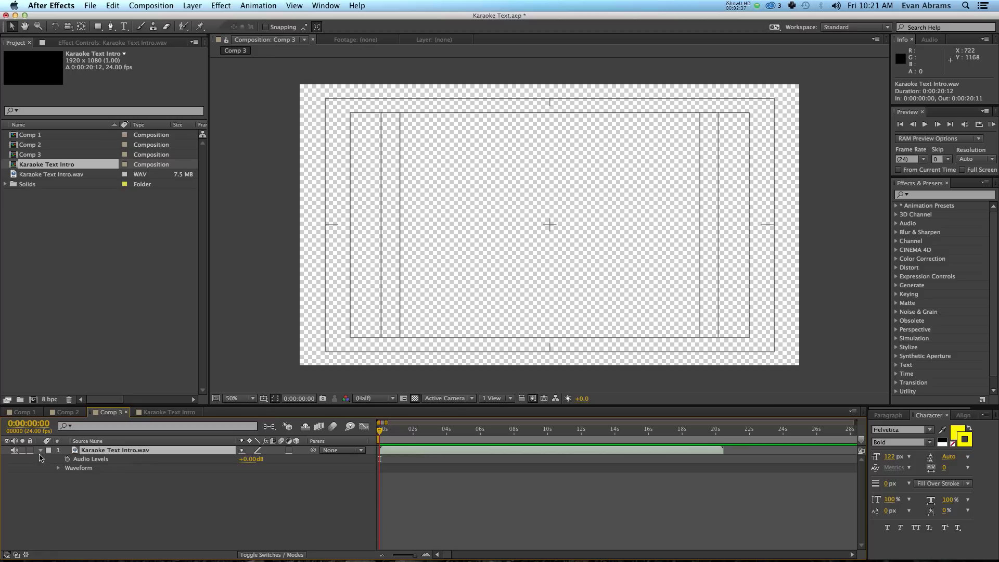
key(l)
key(l)
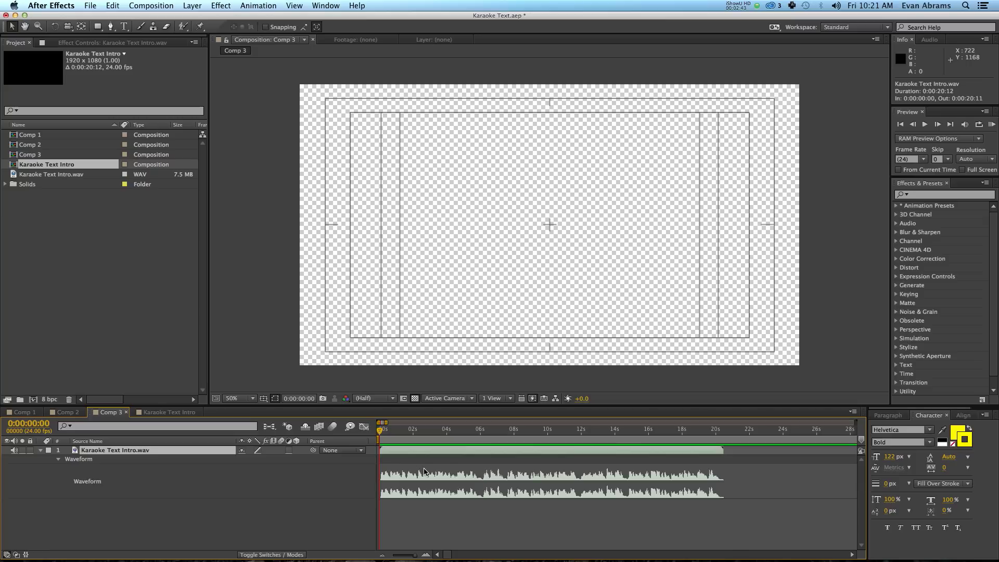
mouse_move(425, 454)
mouse_down()
mouse_move(412, 424)
mouse_move(414, 440)
mouse_up()
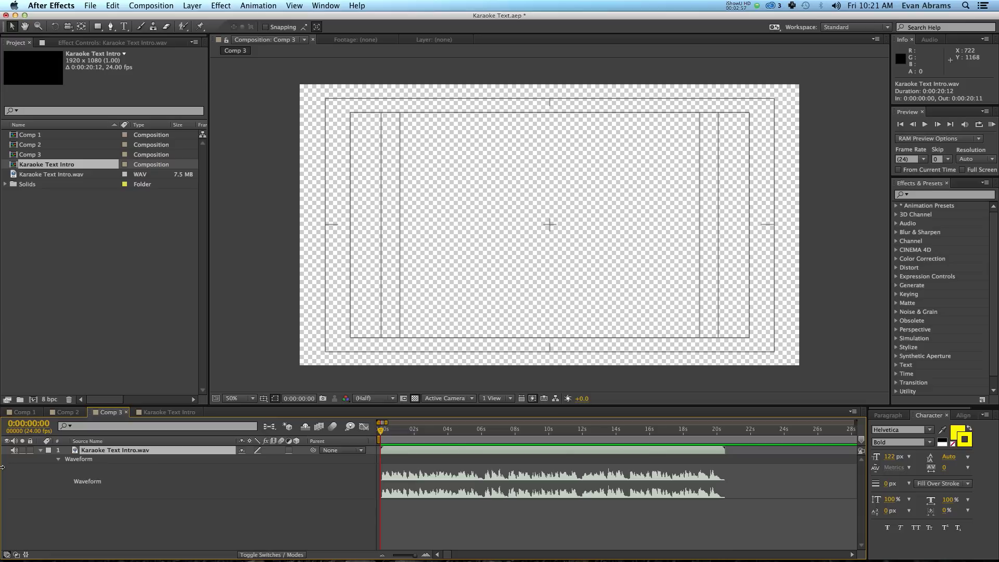
key(space)
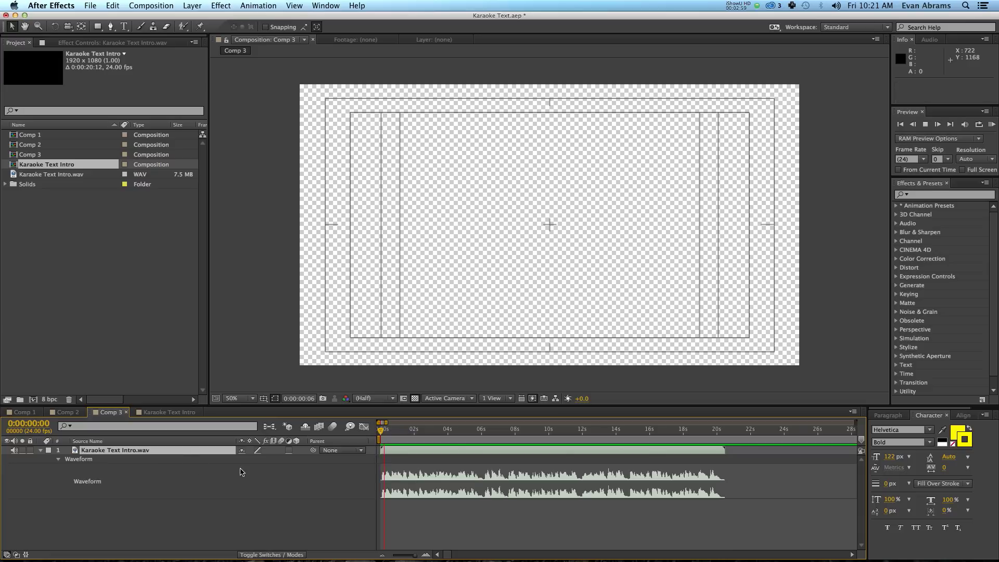
Stop the preview, play an audio-only preview of the narration, and scrub the playhead forward
key(space)
key(KP_Decimal)
key(Escape)
drag(403, 436, 424, 436)
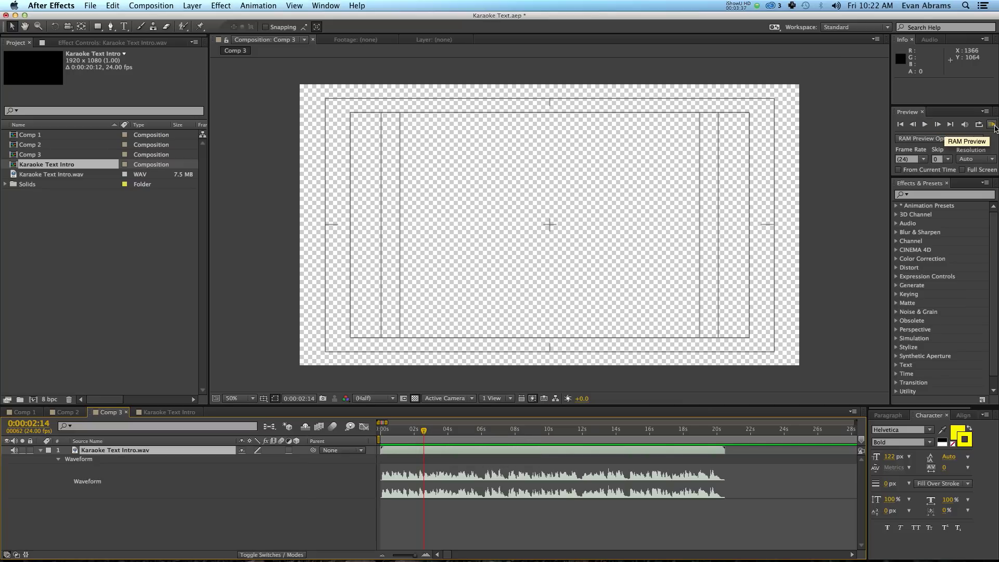
click(964, 127)
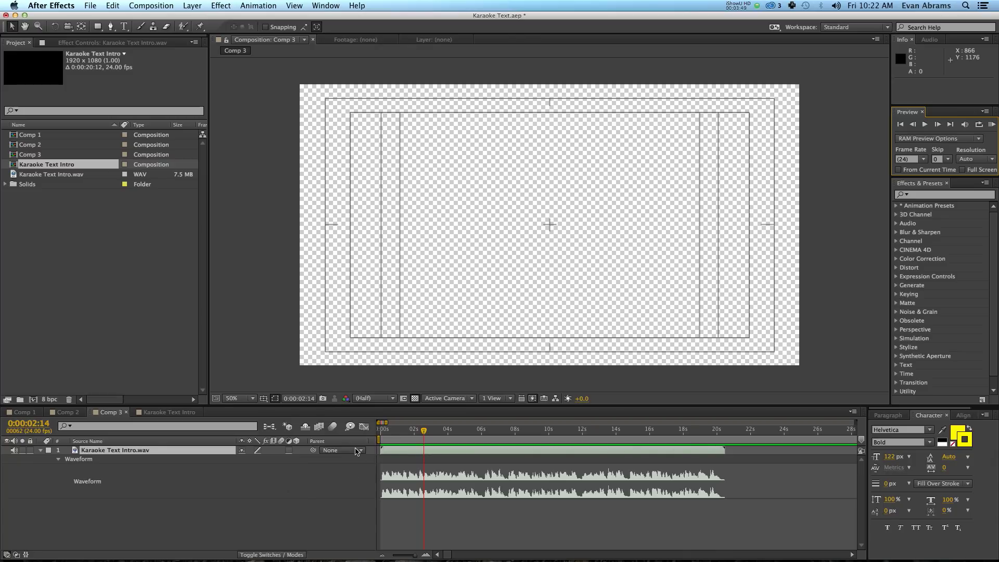
Expand and select the audio layer, then scrub the current time back to 0:00:00:00
click(41, 451)
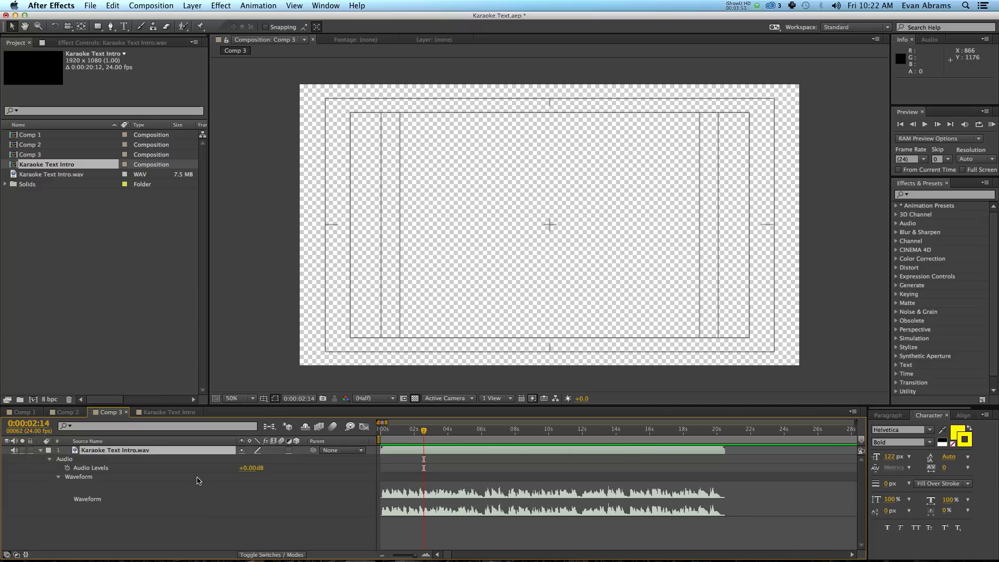
click(544, 451)
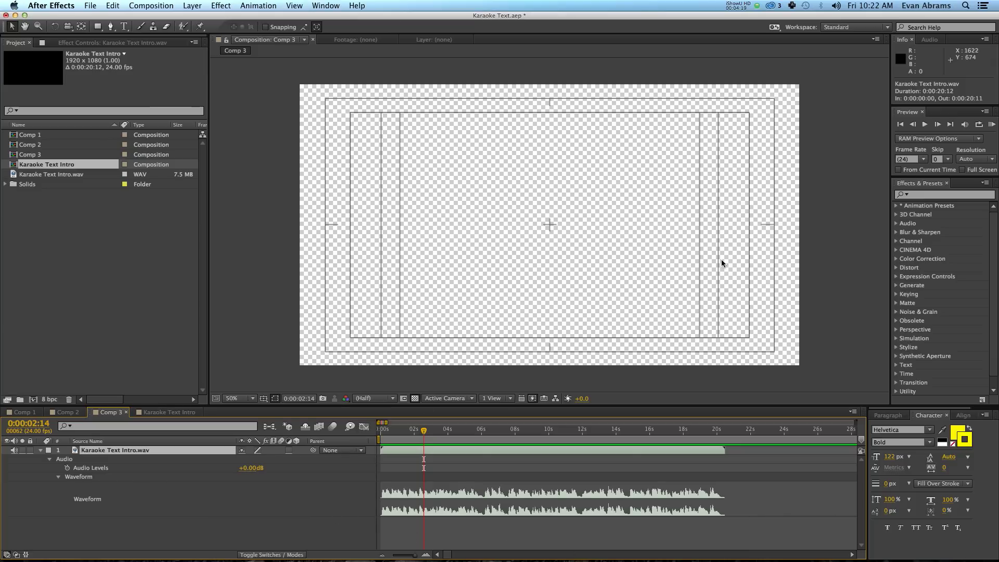
mouse_move(424, 435)
mouse_down()
mouse_move(381, 438)
mouse_move(420, 444)
mouse_move(420, 452)
mouse_up()
scroll(435, 492, up, 8)
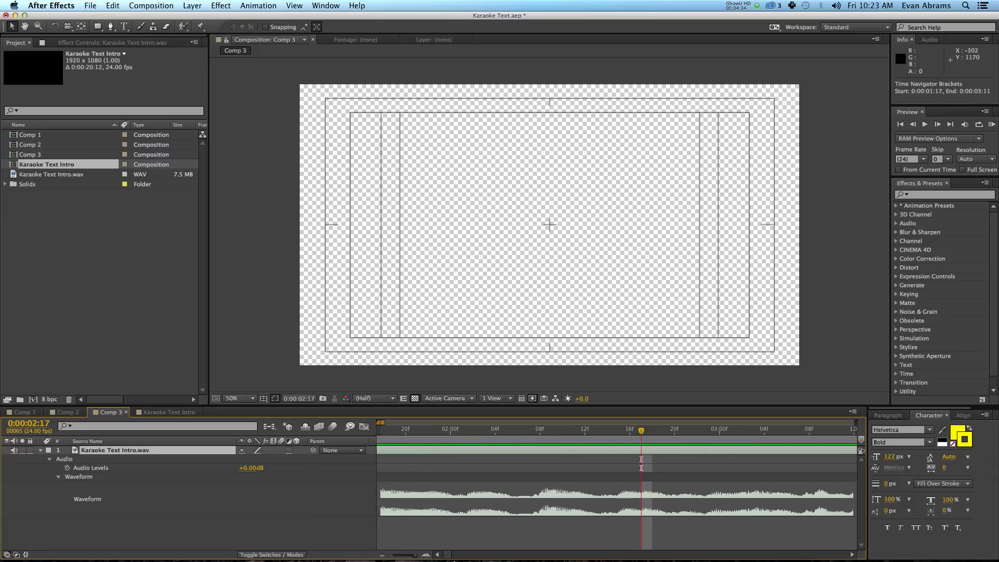
scroll(458, 518, down, 8)
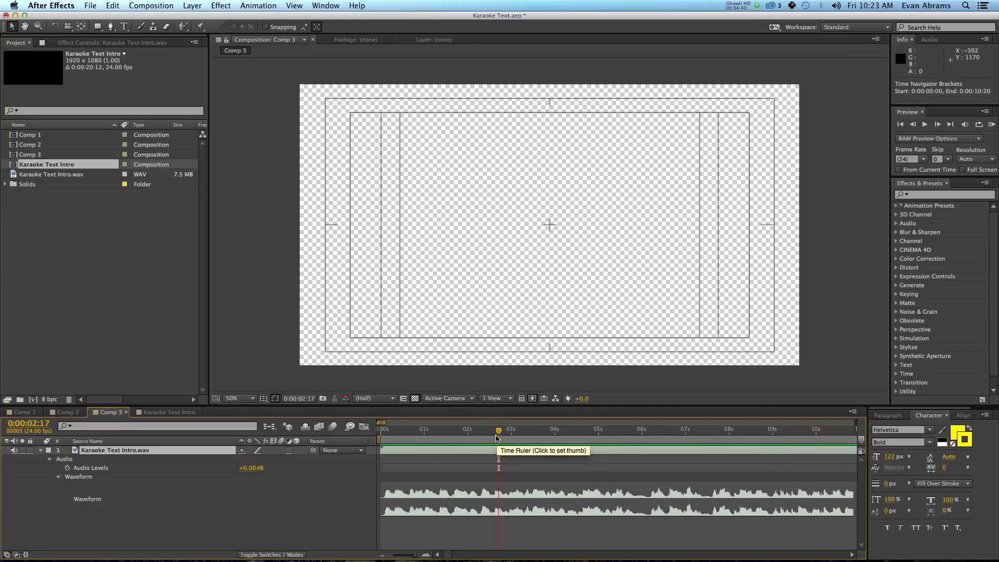
drag(497, 437, 379, 451)
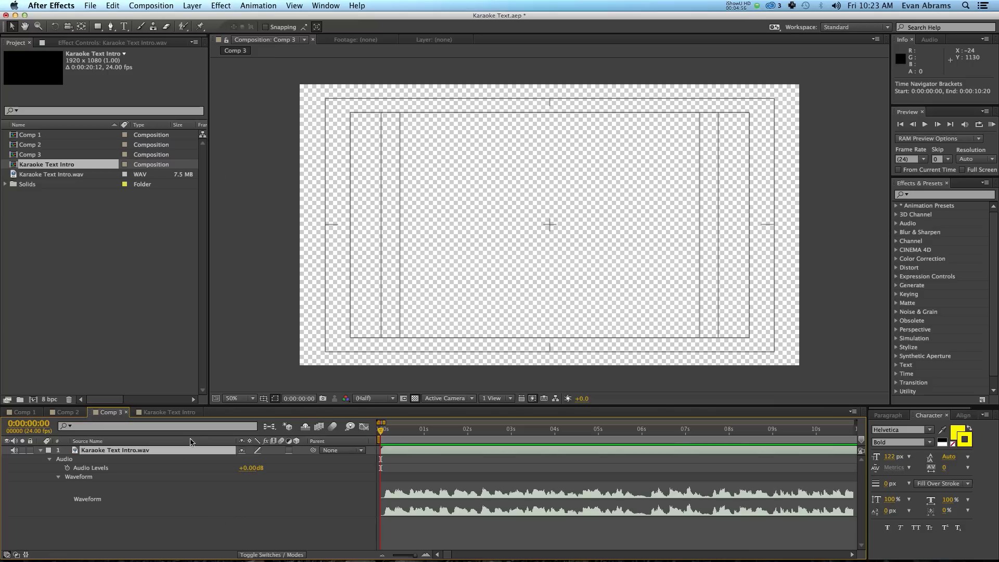
Add a full-frame 1920x1080 blue solid (hue 235), Blue Solid 3, above the audio layer
right_click(160, 525)
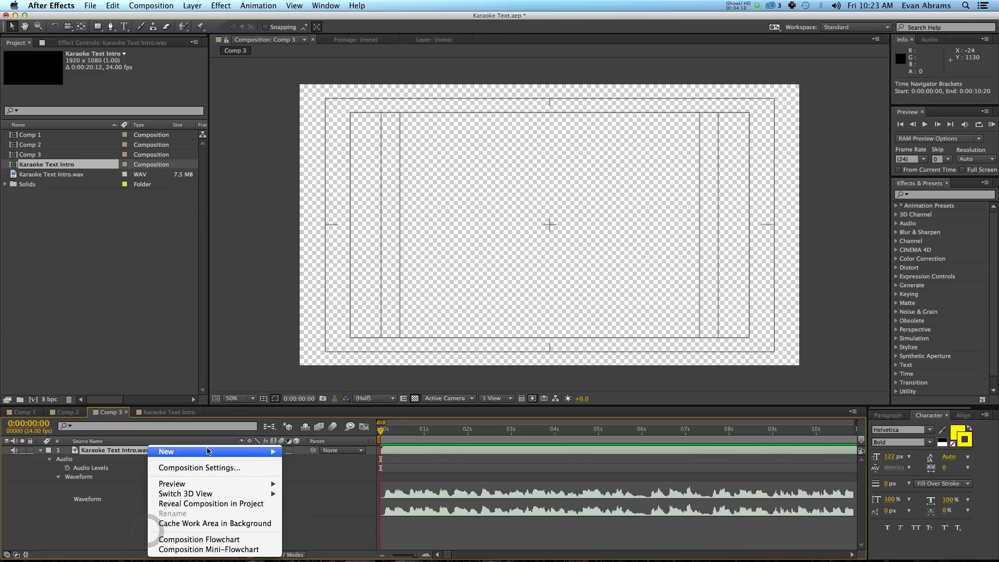
mouse_move(219, 451)
click(304, 477)
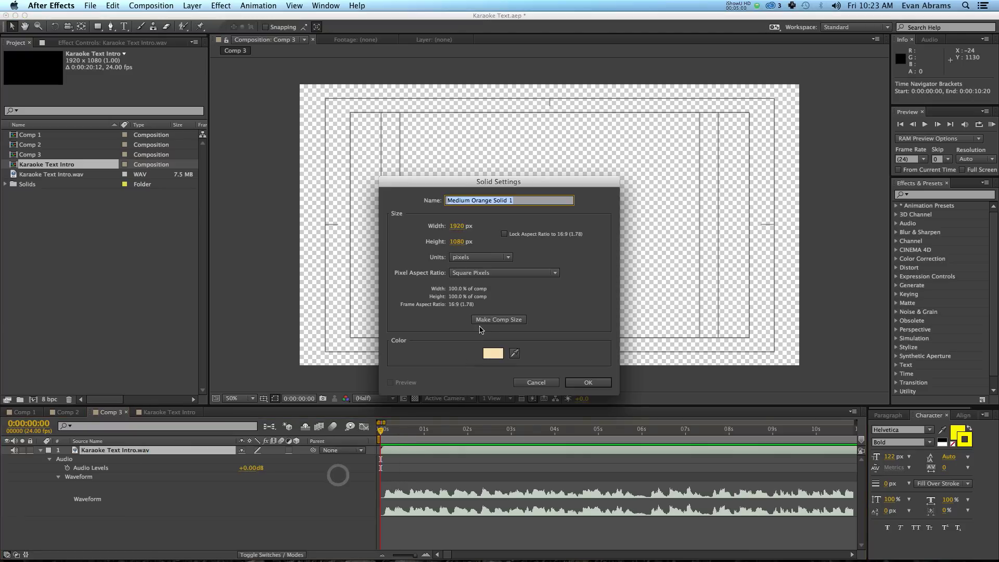
click(492, 353)
drag(256, 155, 254, 151)
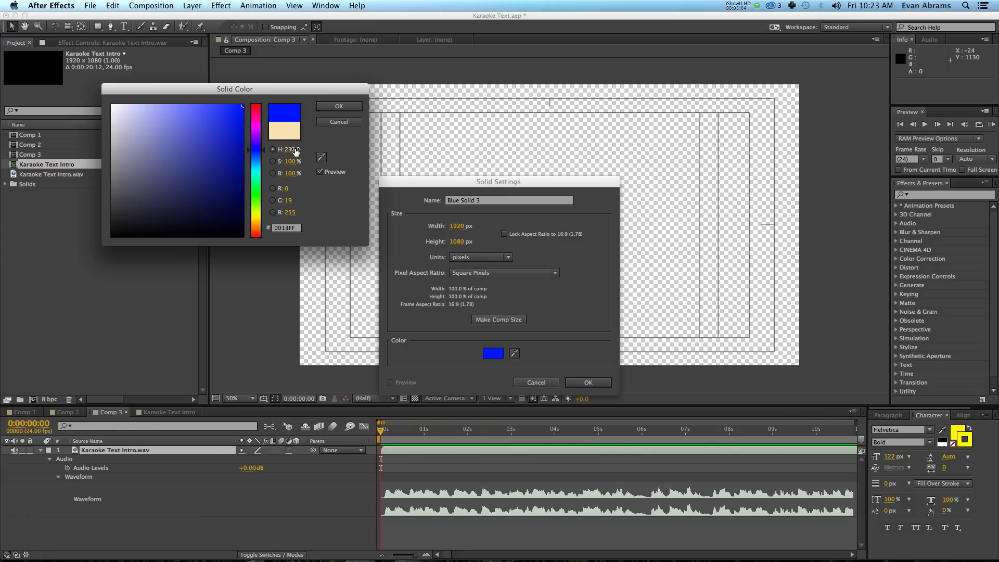
click(337, 107)
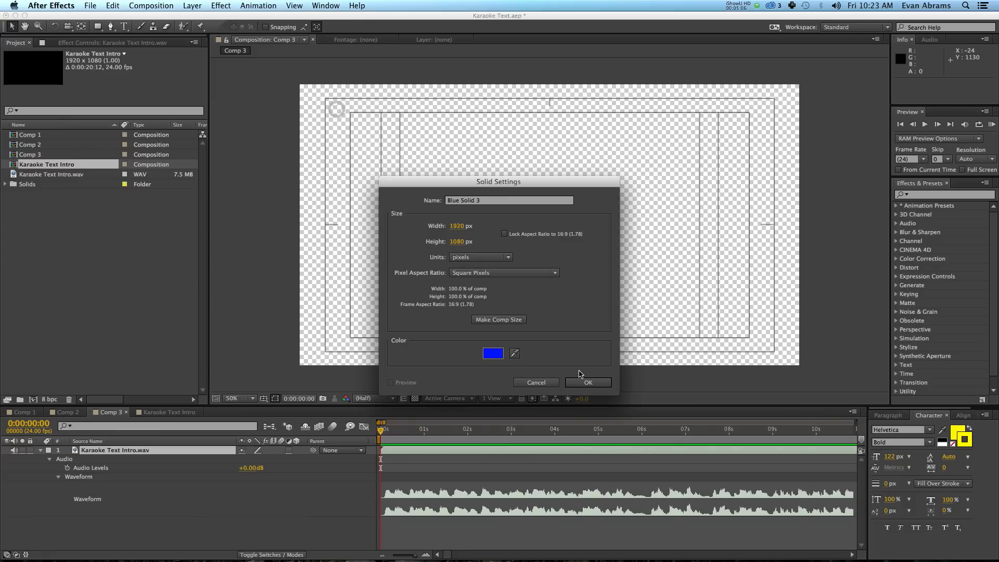
click(582, 381)
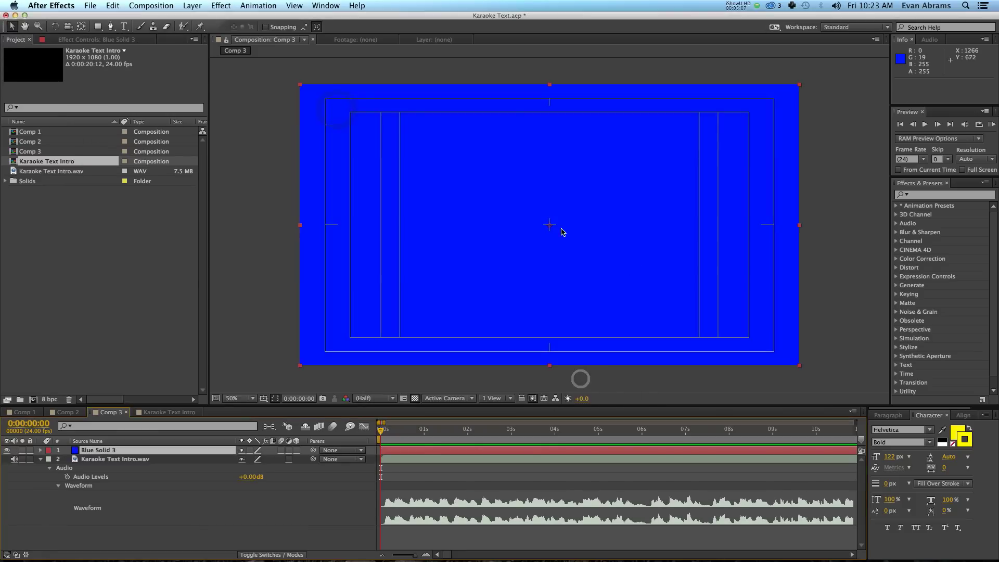
click(948, 195)
Apply Gradient Ramp to Blue Solid 3, swap its colours, and set Blend With Original to 80%
text(ramp)
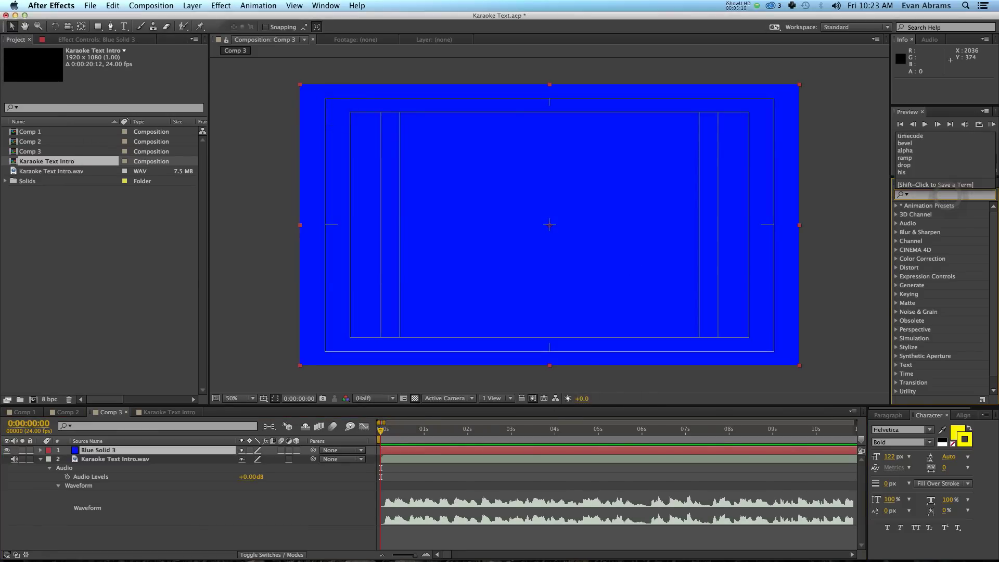
double_click(940, 215)
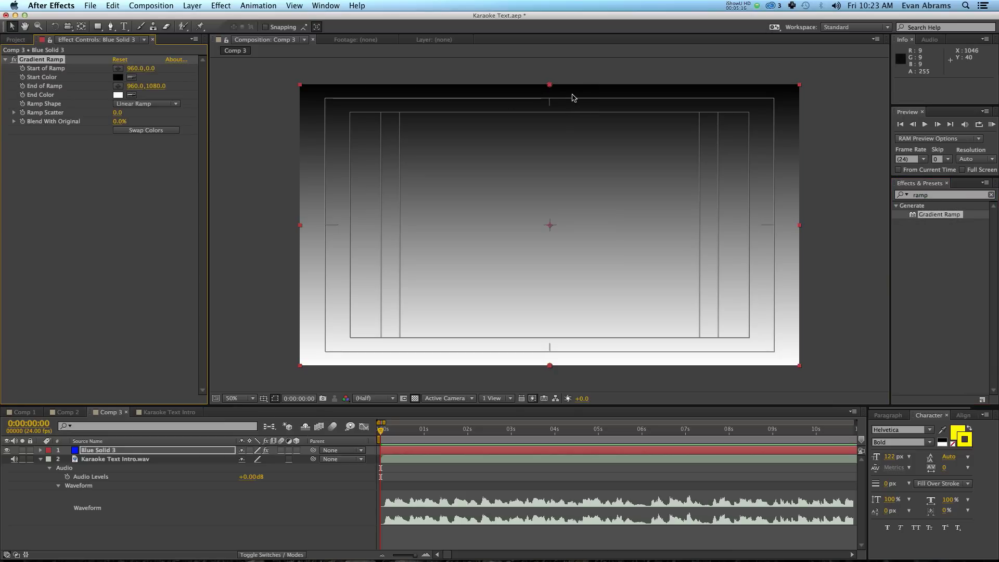
click(126, 131)
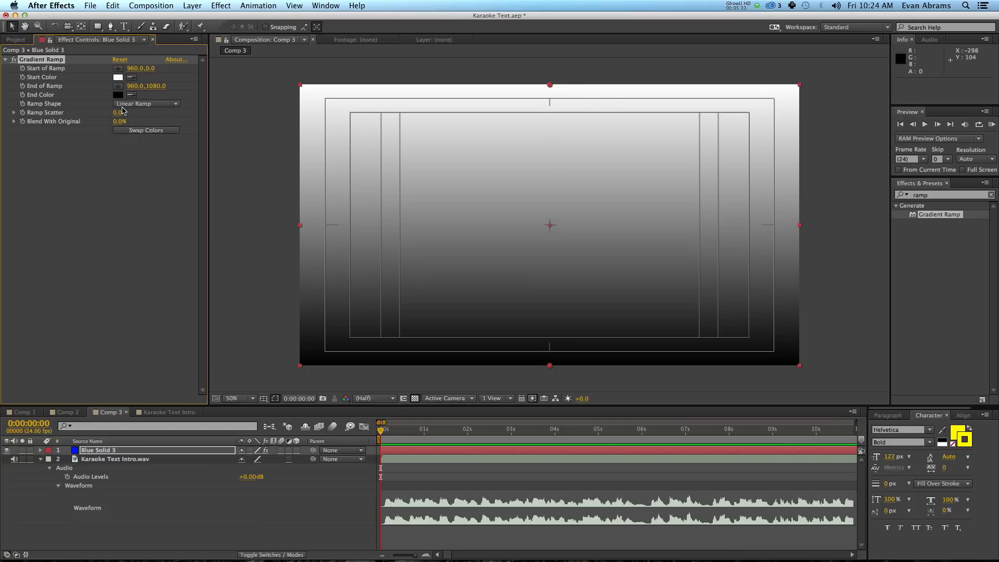
drag(119, 122, 167, 119)
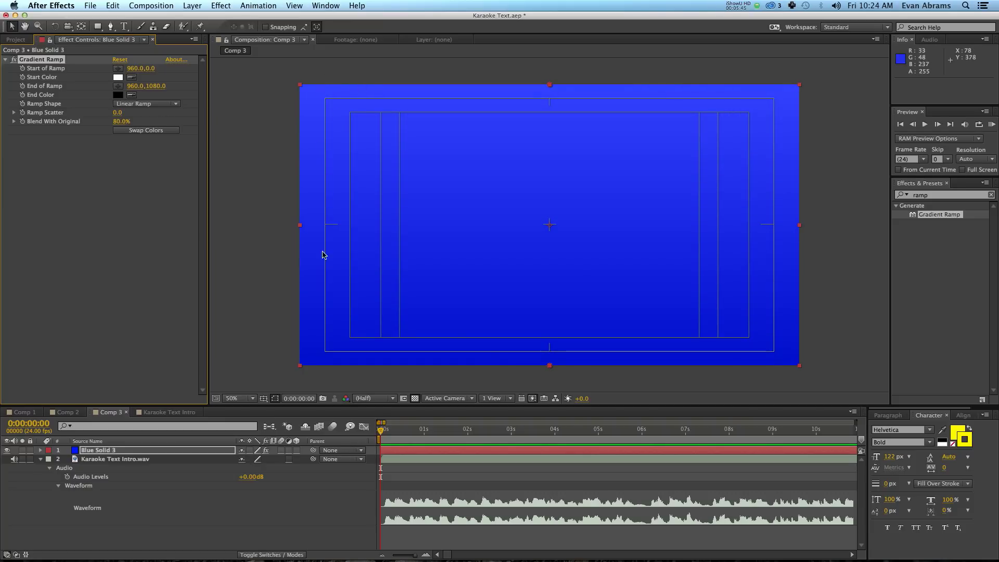
click(190, 247)
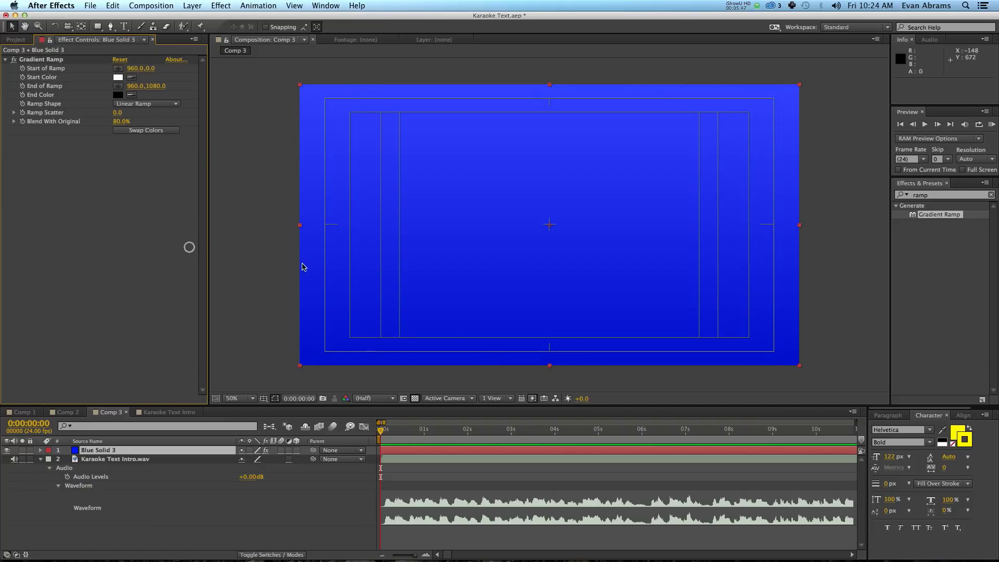
click(329, 513)
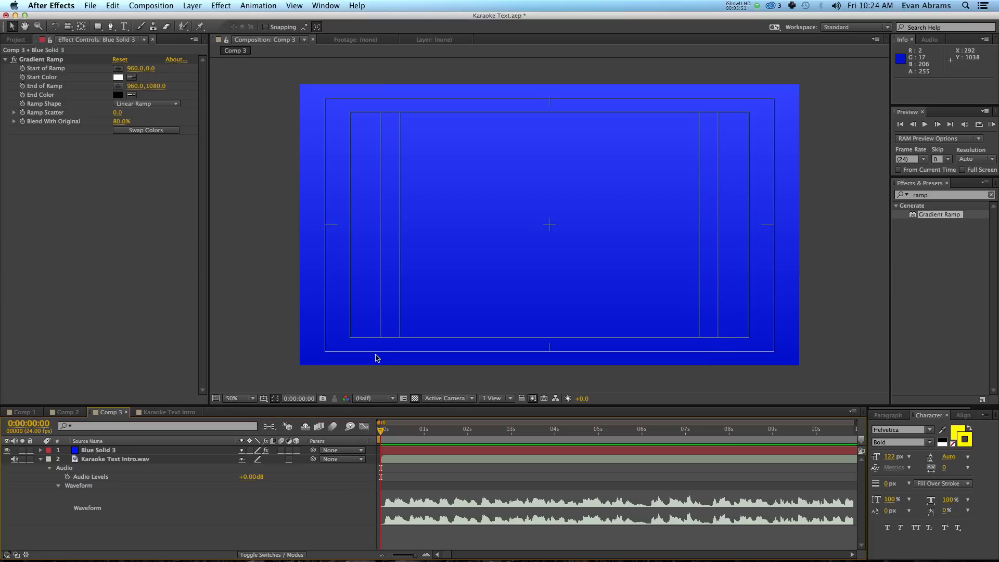
Collapse the waveform, lock the blue background layer, and create a new text layer
click(40, 459)
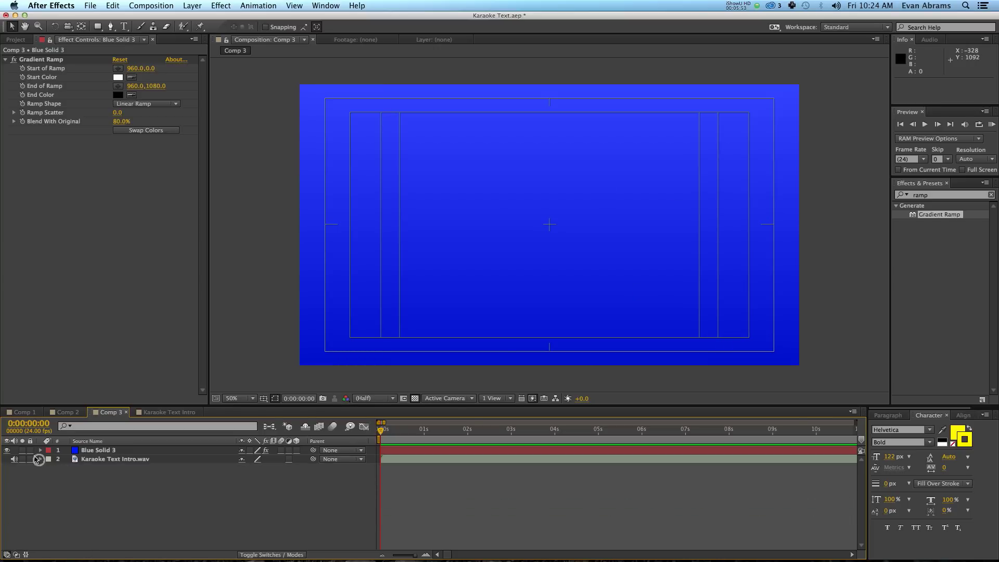
click(29, 450)
right_click(147, 493)
mouse_move(206, 452)
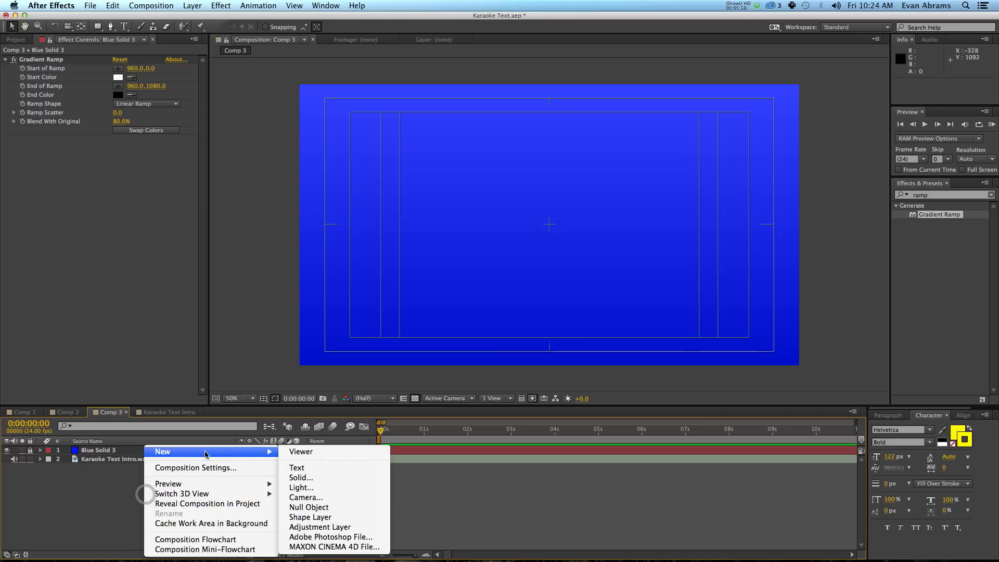
click(317, 468)
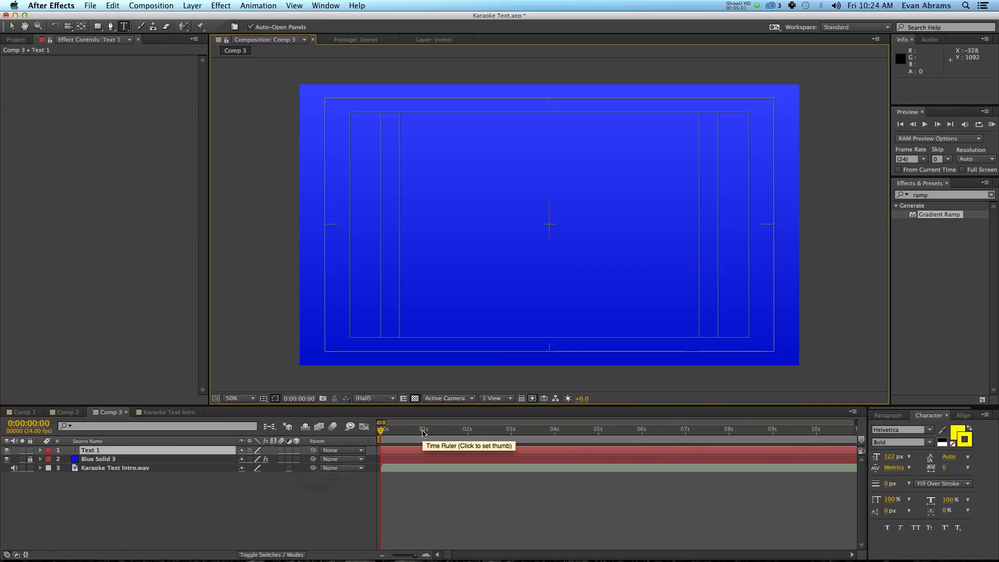
Type the title: 'This is' plus the presenter's name, then 'For PremiumBeat.com' on line two
text(This )
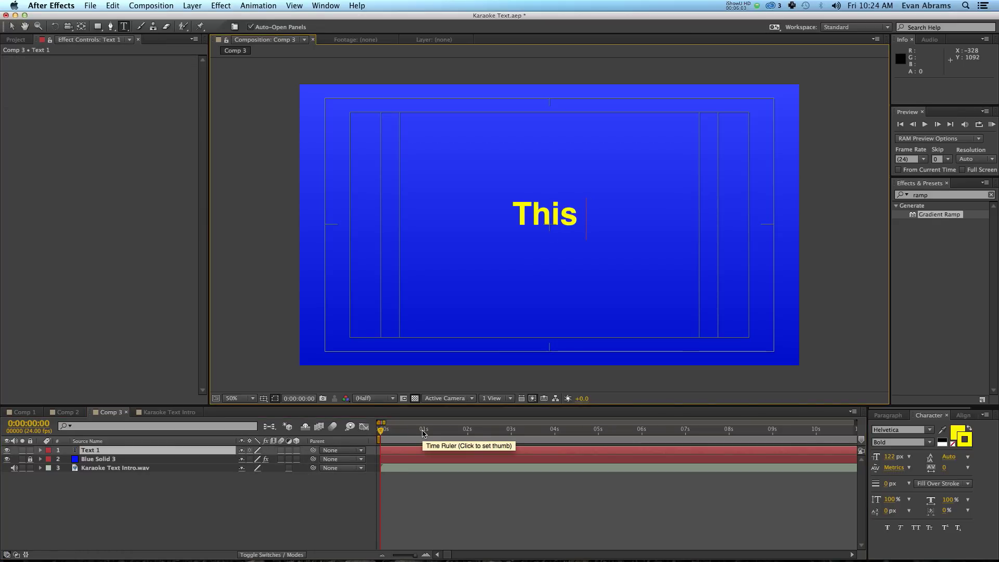
text(is Evan Abrams)
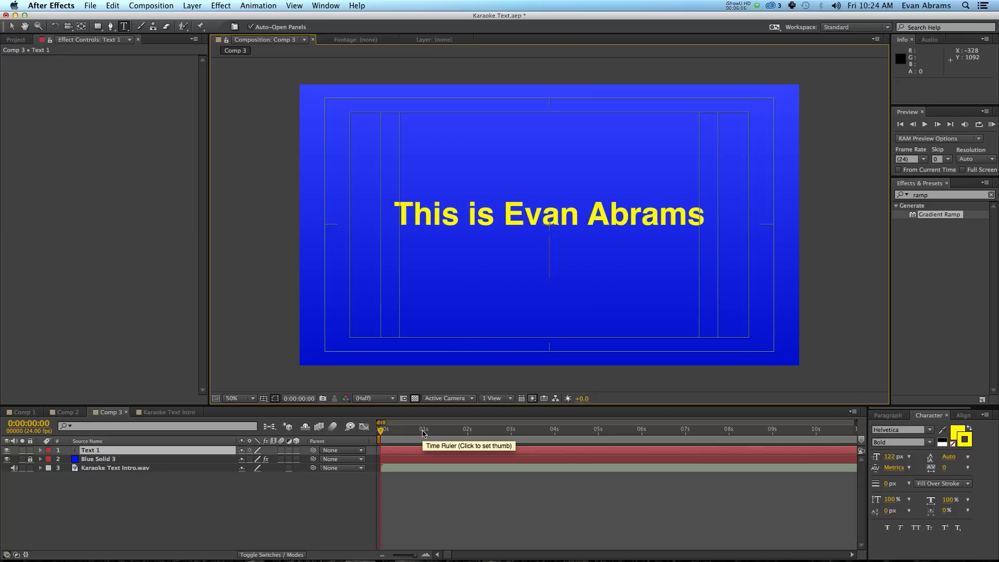
key(Return)
text(For Prem)
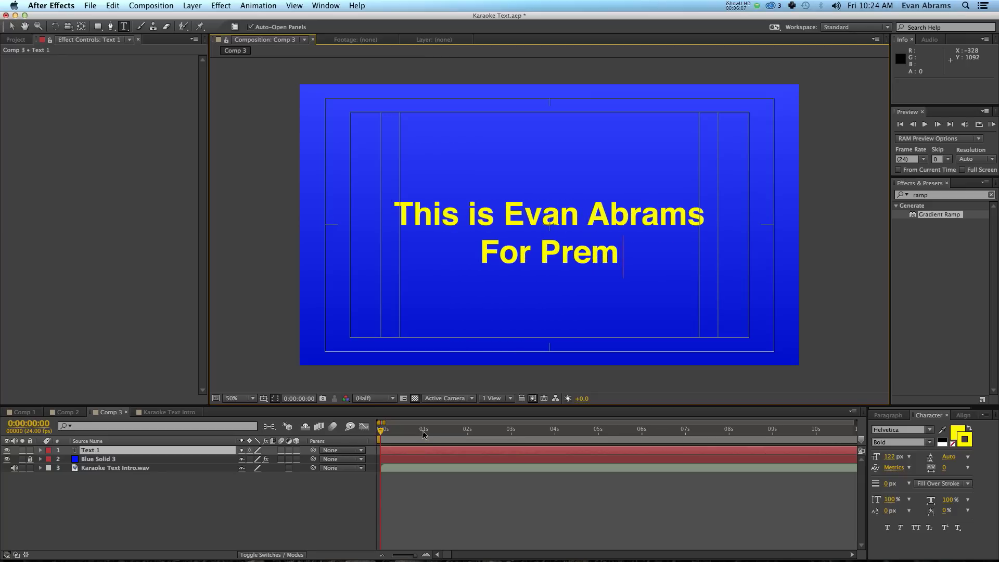
text(ium Be at .com)
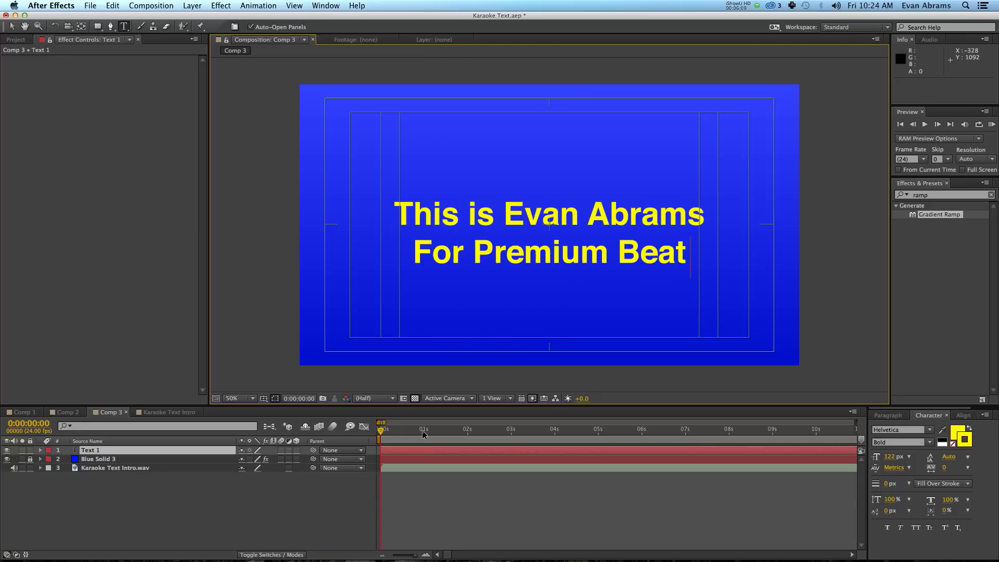
key(Left)
key(Left)
key(Left)
key(Left)
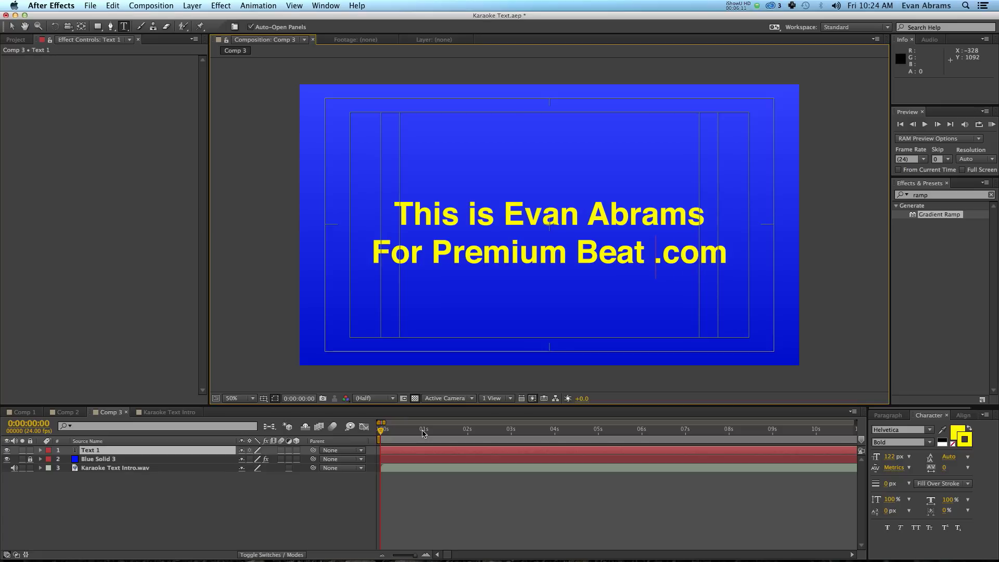
key(BackSpace)
key(BackSpace)
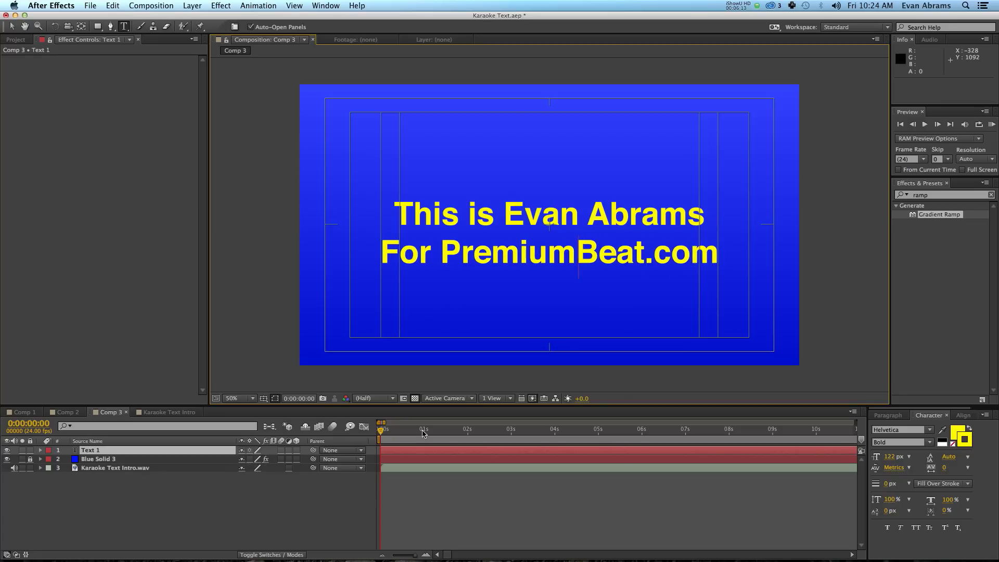
key(Escape)
Exit text editing, preview the narration audio, and scrub the current time along its waveform
key(v)
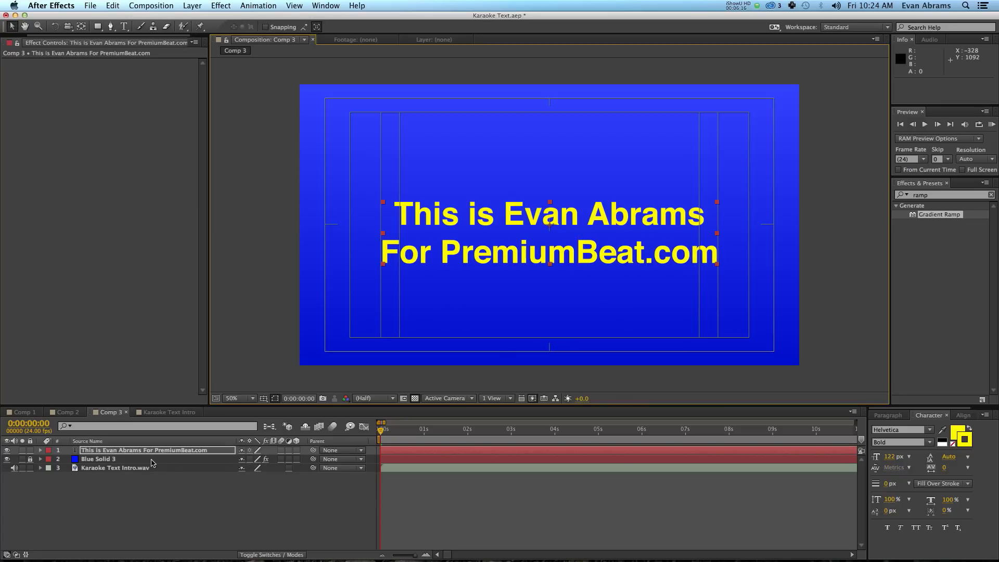
click(277, 437)
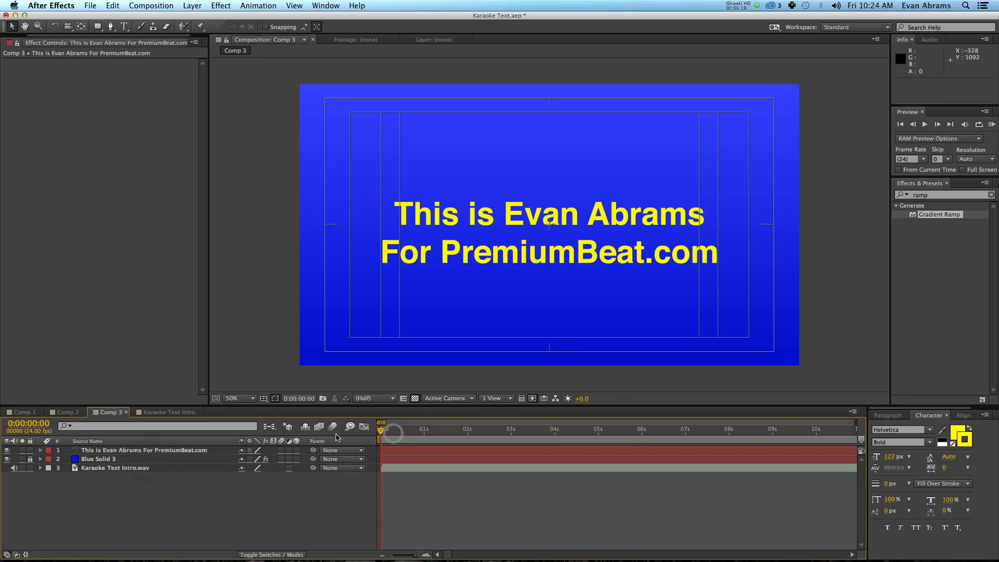
key(KP_Decimal)
click(338, 436)
click(511, 471)
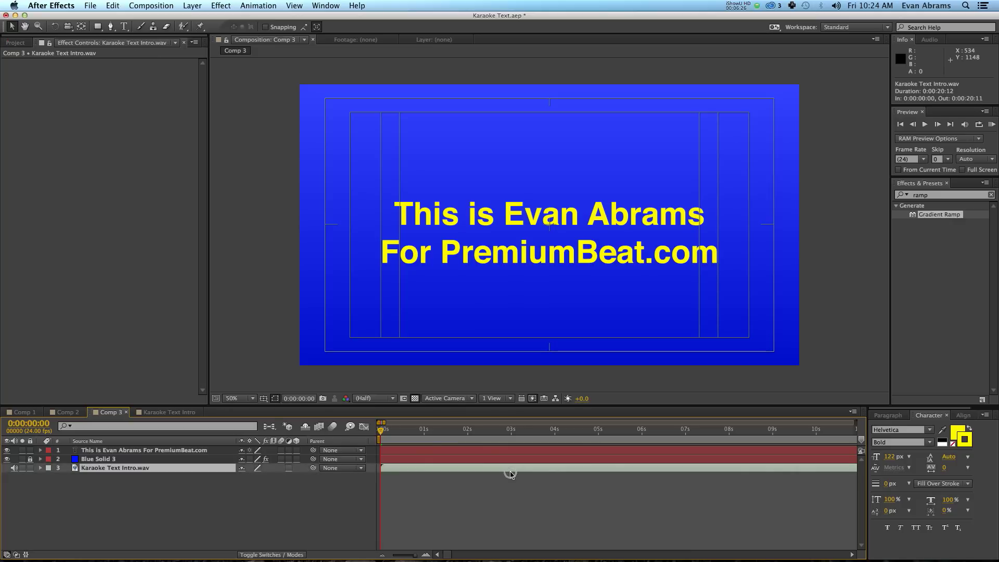
key(l)
key(l)
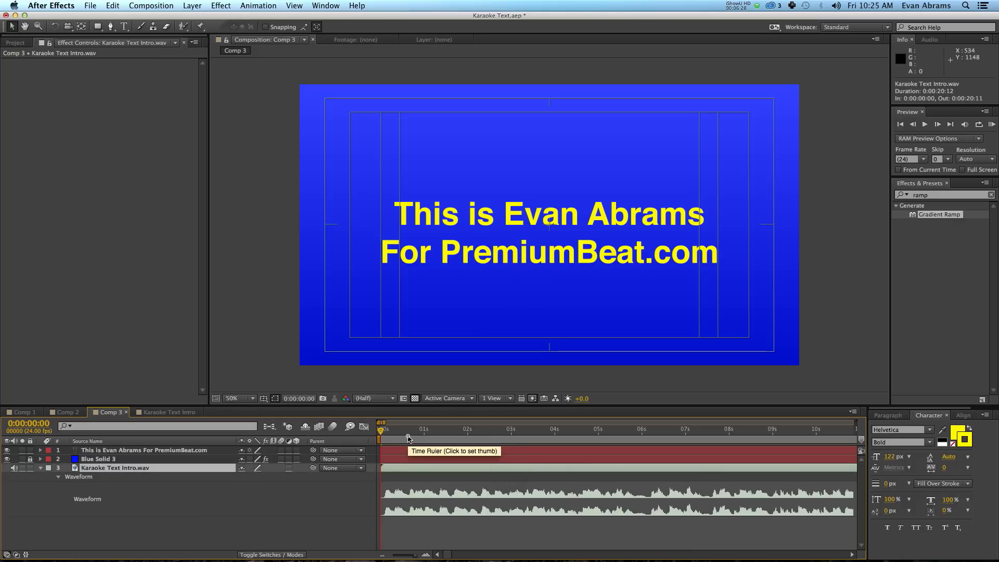
drag(408, 437, 508, 445)
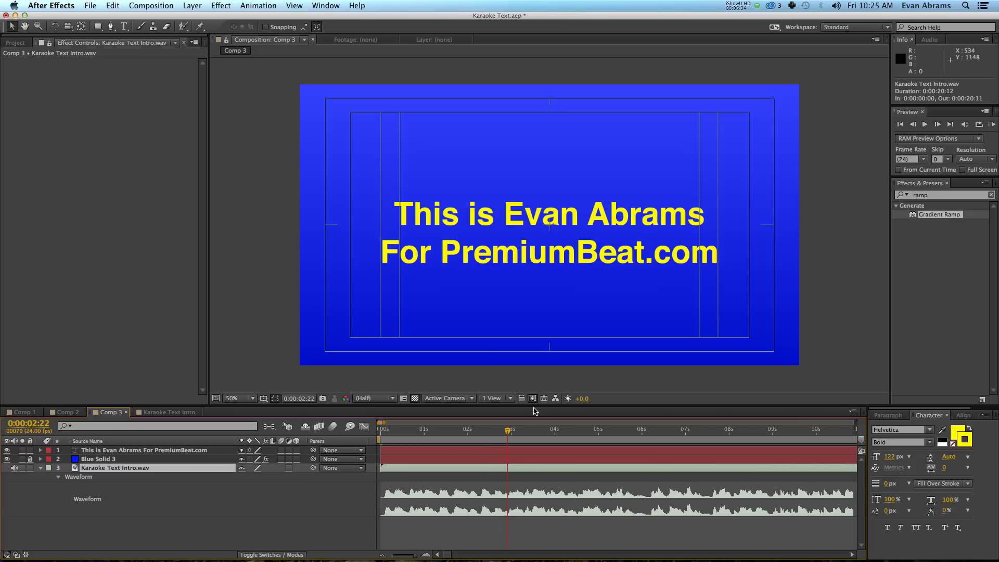
Place a composition marker at 0:00:02:22 with the comment 'End of statement 1'
mouse_move(862, 441)
mouse_down()
mouse_move(577, 439)
mouse_move(513, 452)
mouse_up()
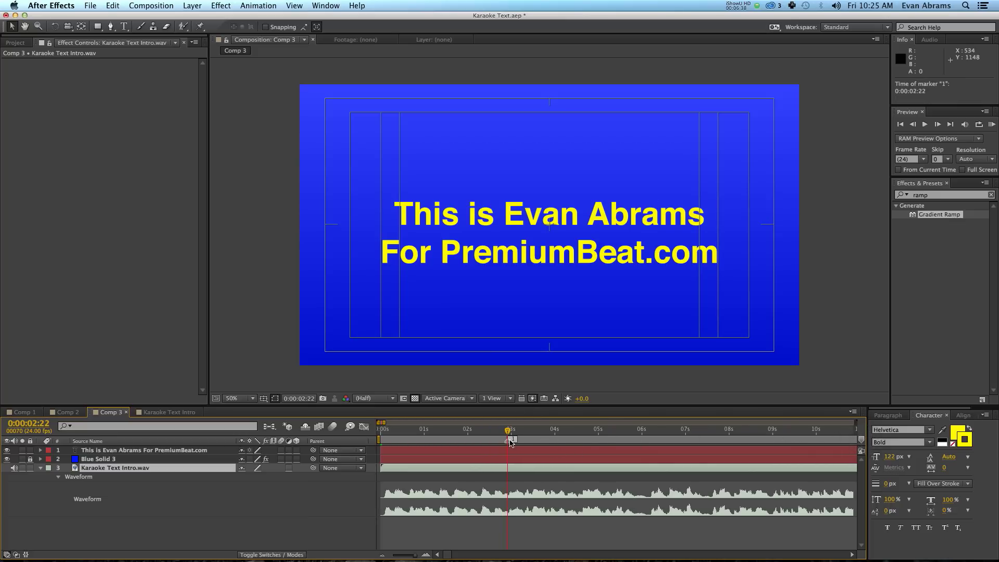
double_click(509, 440)
text(End of st)
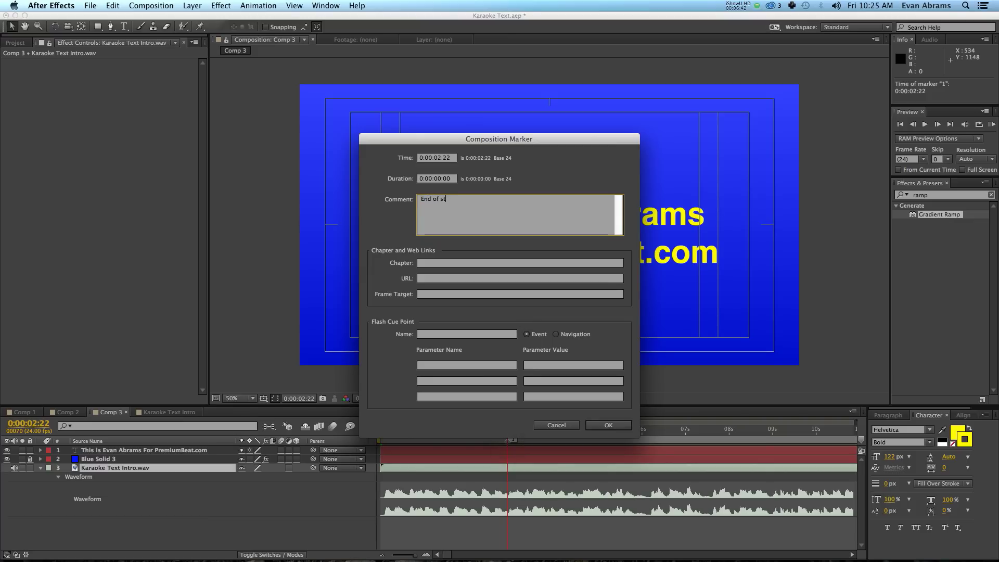
text(atement 1)
key(Return)
key(KP_Enter)
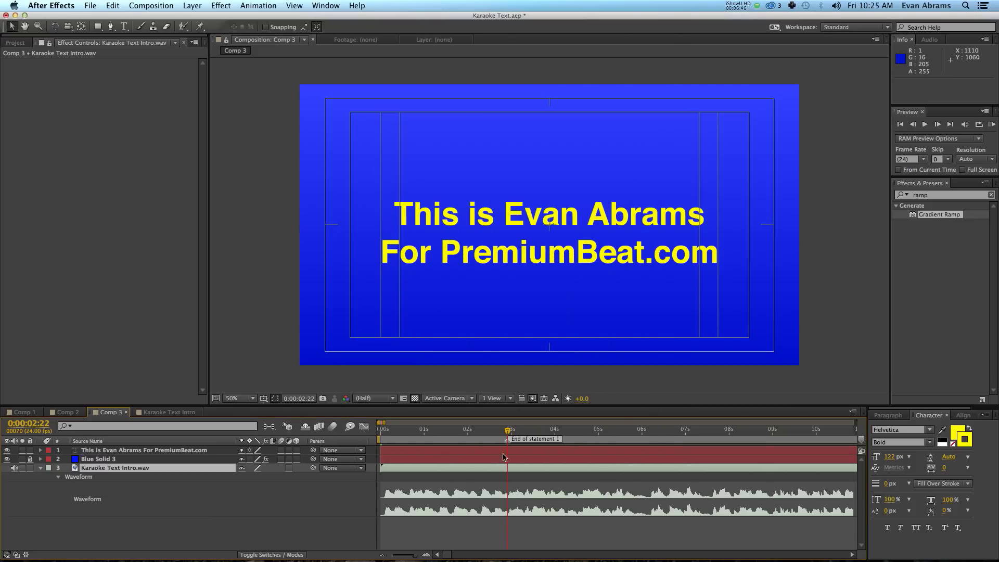
click(274, 527)
Give the selected text layer a white fill and a black outline
click(137, 451)
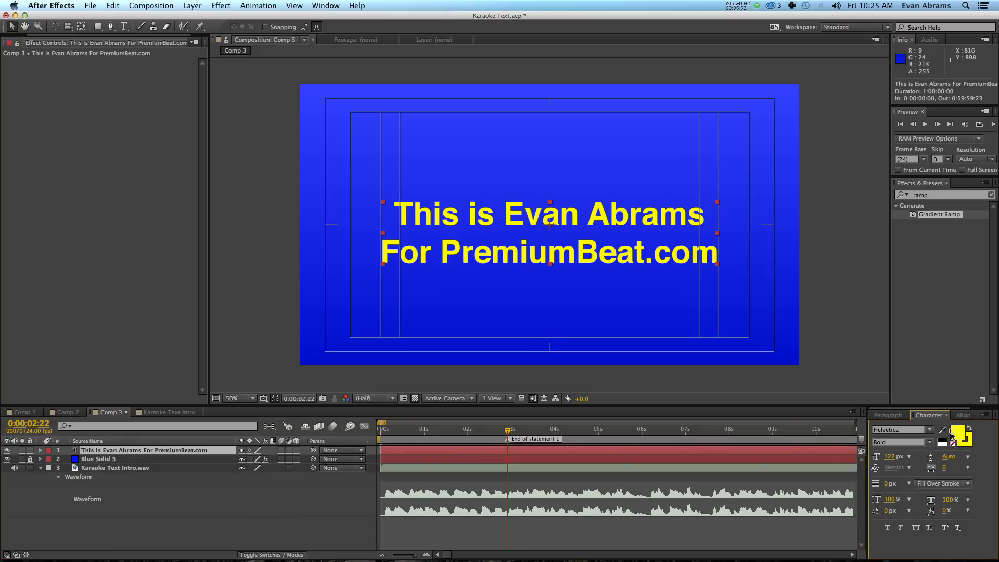
click(942, 440)
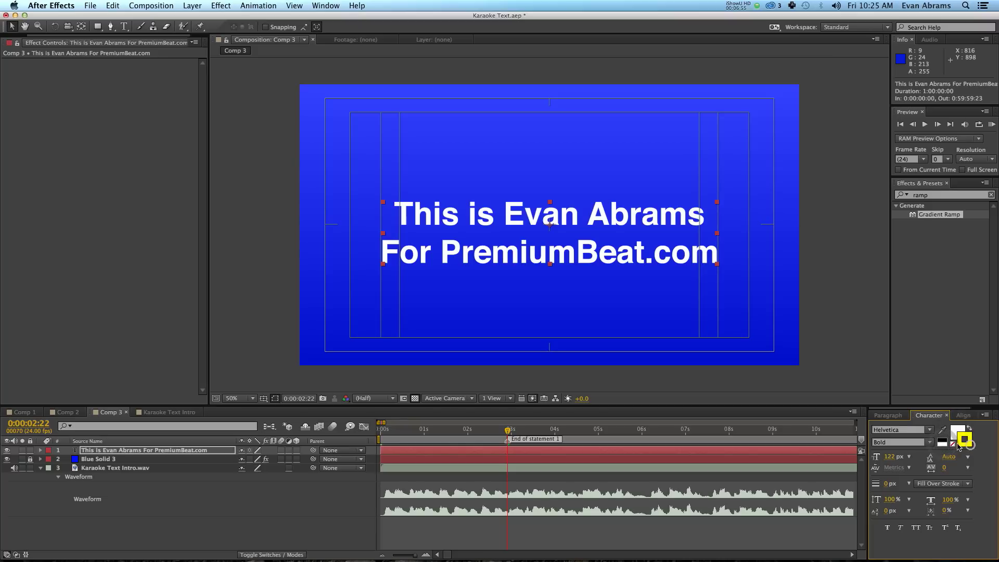
click(965, 443)
click(943, 441)
Make the outline 10 px wide, enlarge the text to 144 px, and set kerning to Optical
click(886, 484)
text(6)
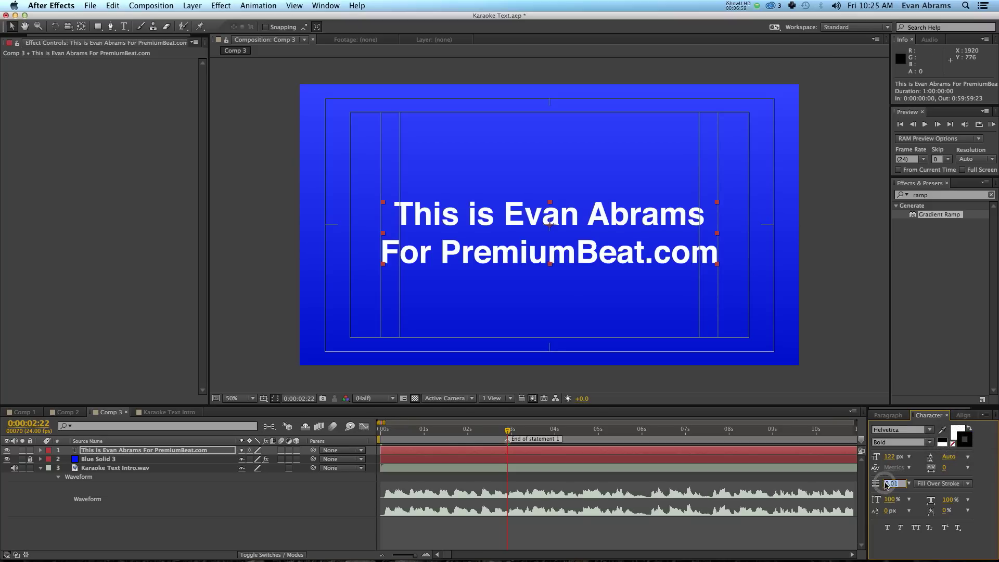
key(Return)
drag(890, 456, 901, 456)
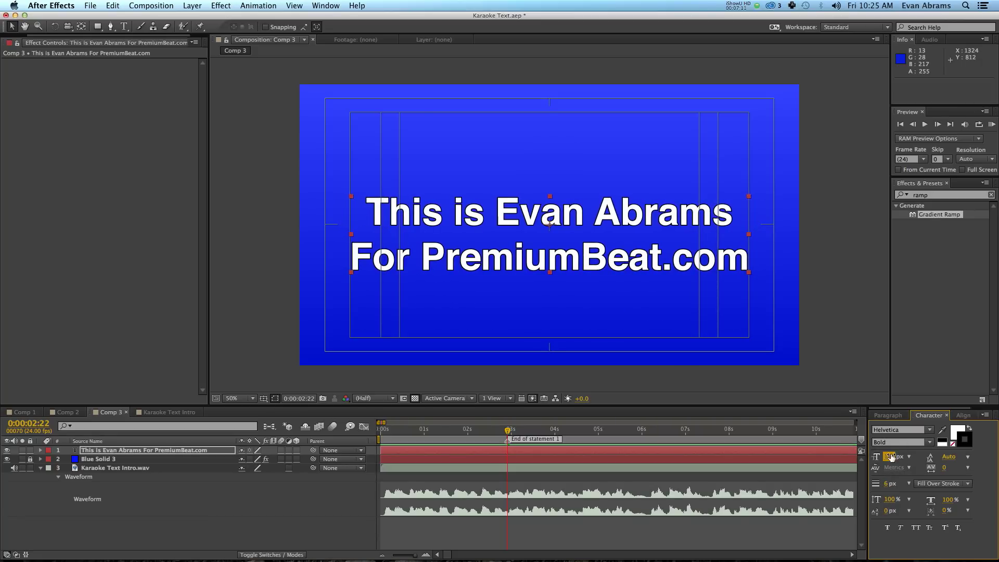
click(888, 483)
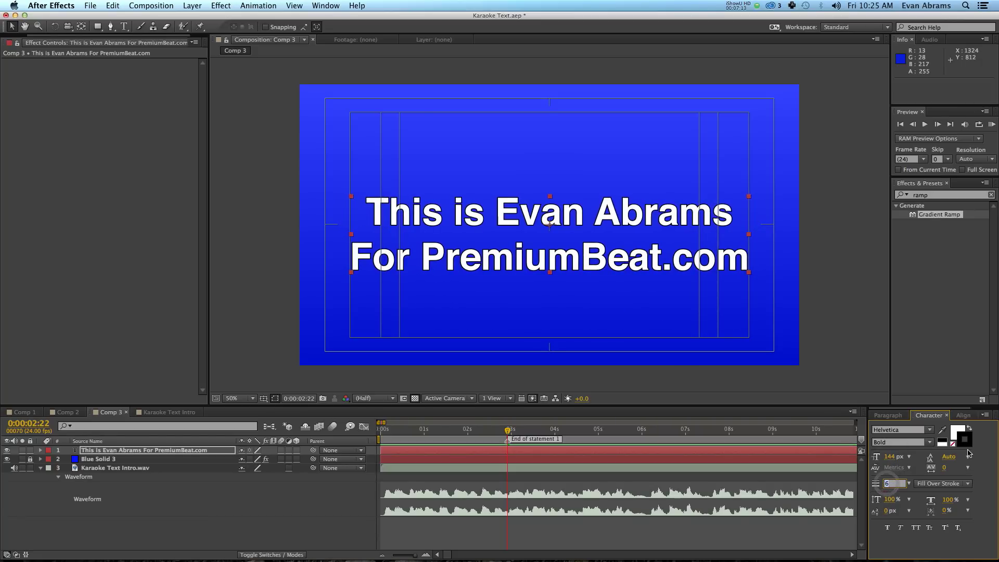
text(10)
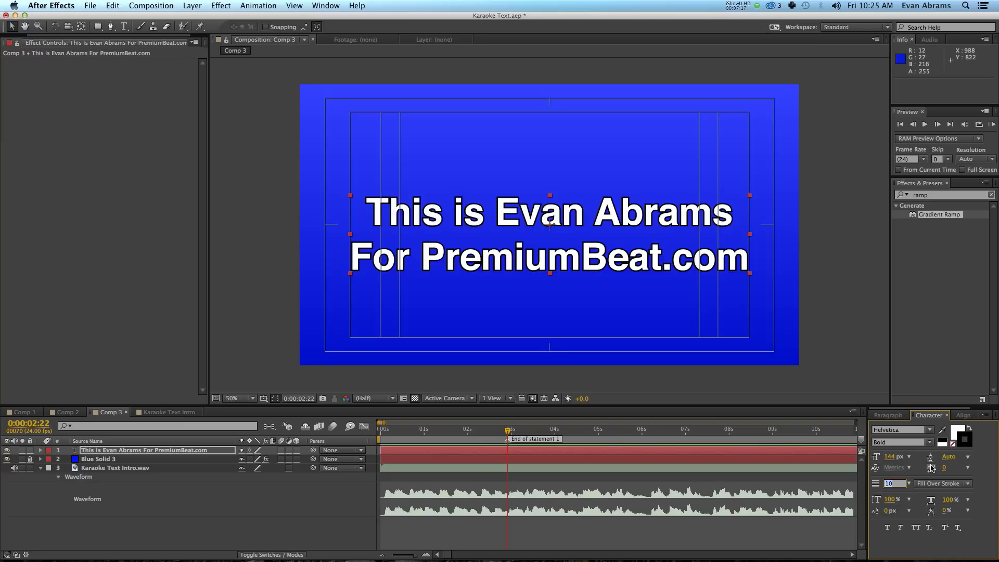
click(900, 470)
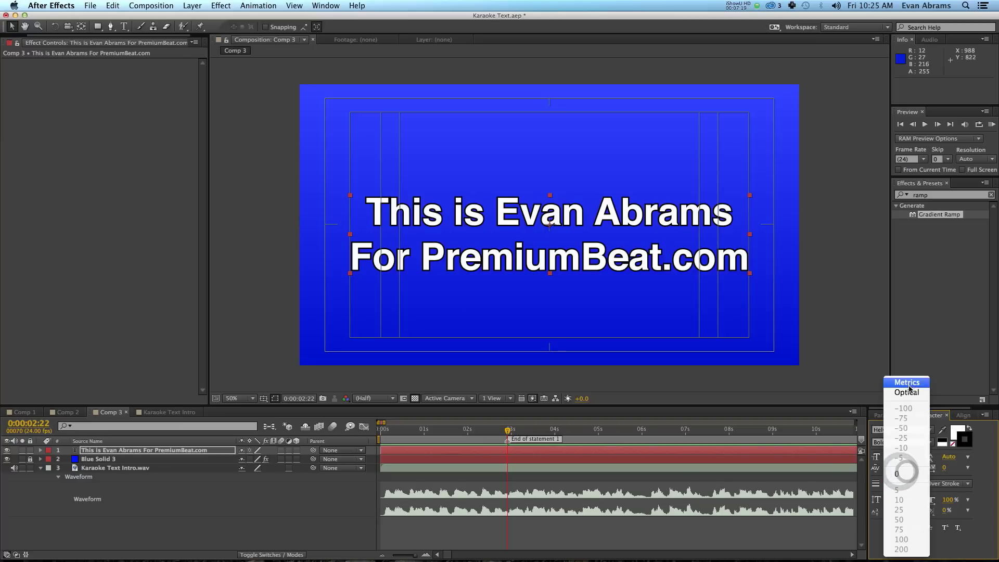
click(908, 392)
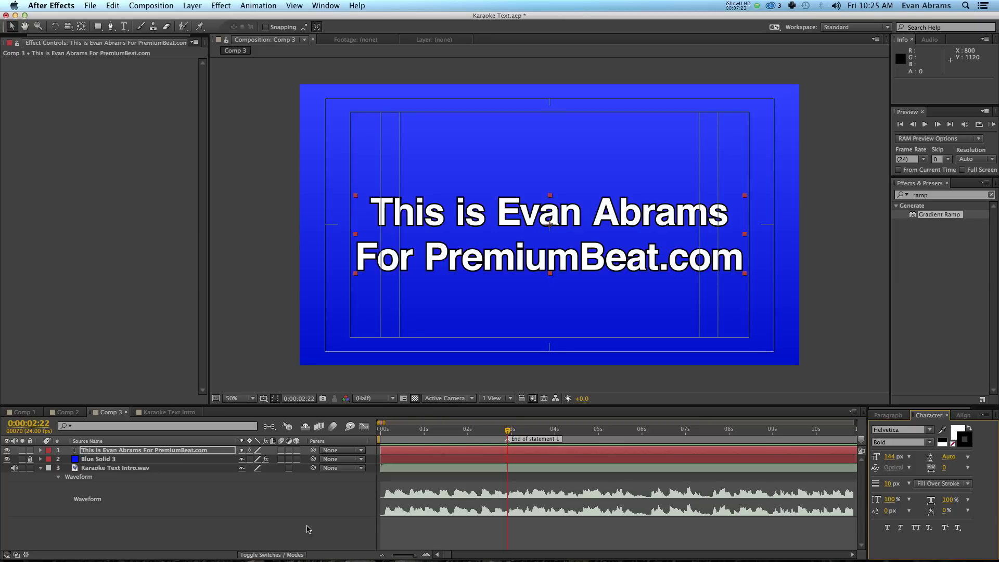
click(482, 540)
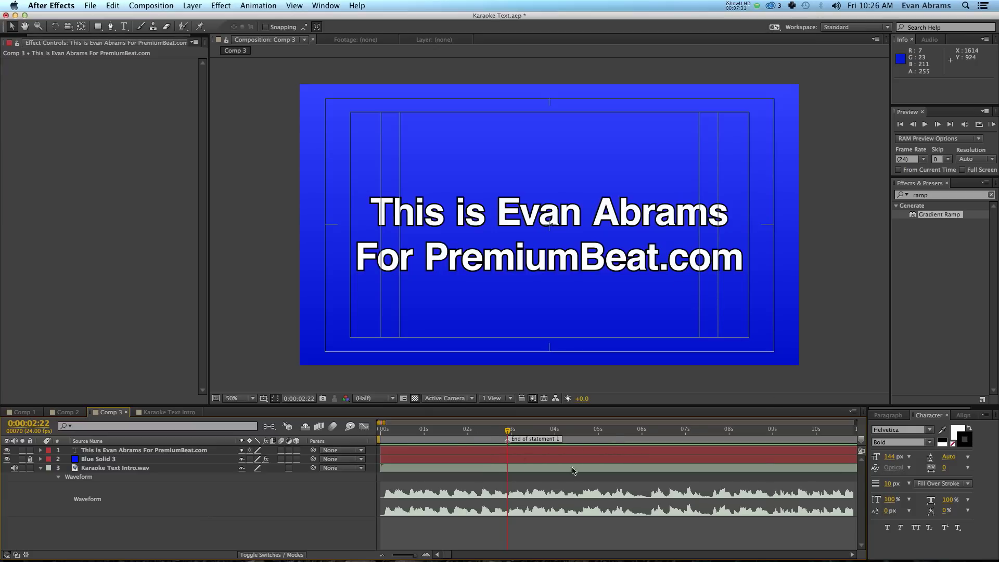
Try Arial as the title font and spread the letter tracking wide
click(900, 429)
text(Arial)
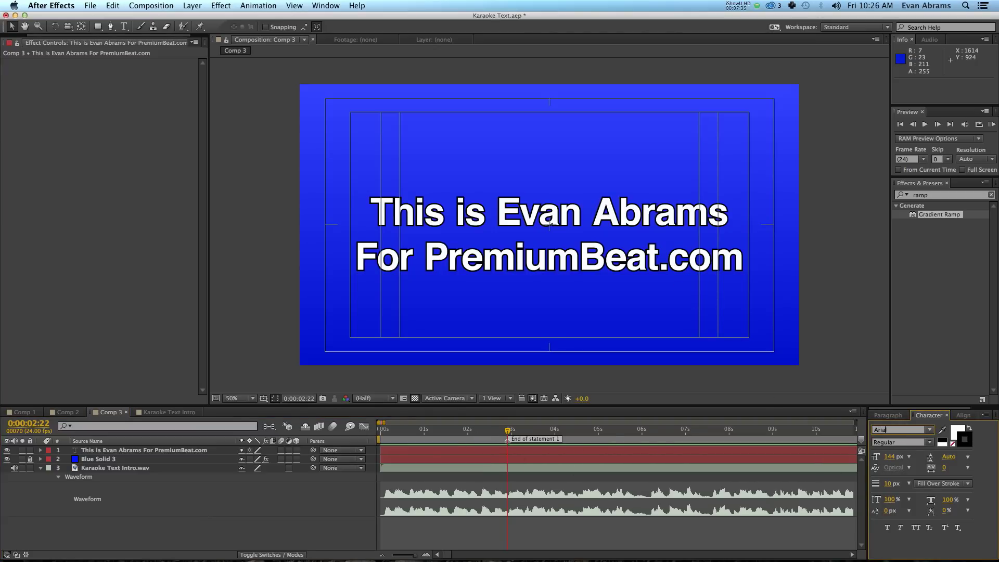
key(Tab)
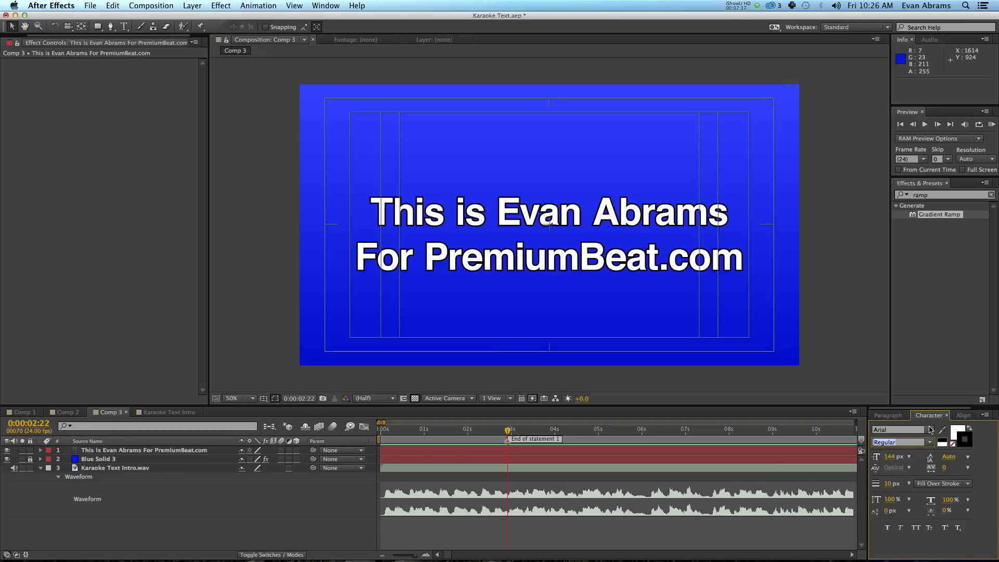
drag(943, 472, 996, 462)
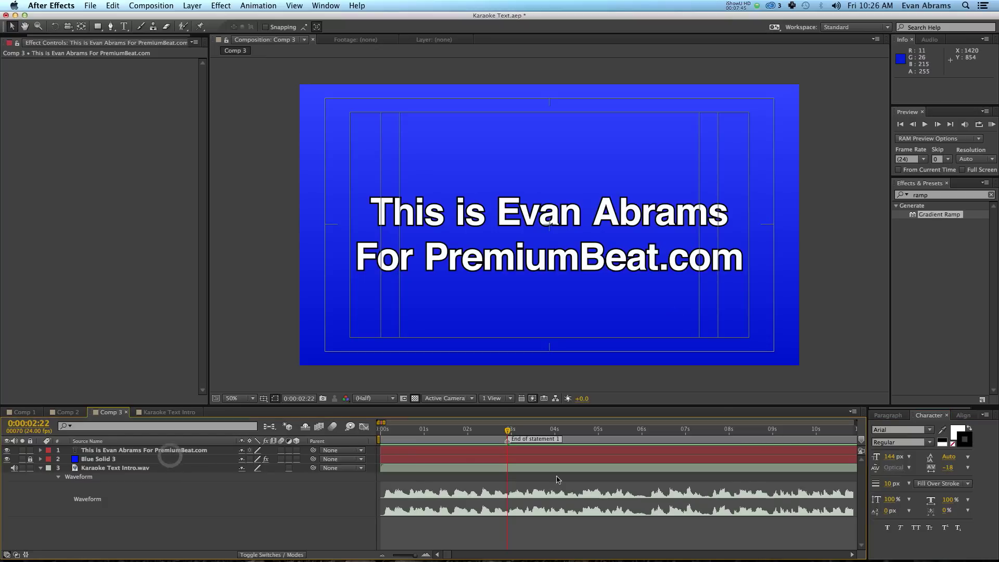
click(175, 451)
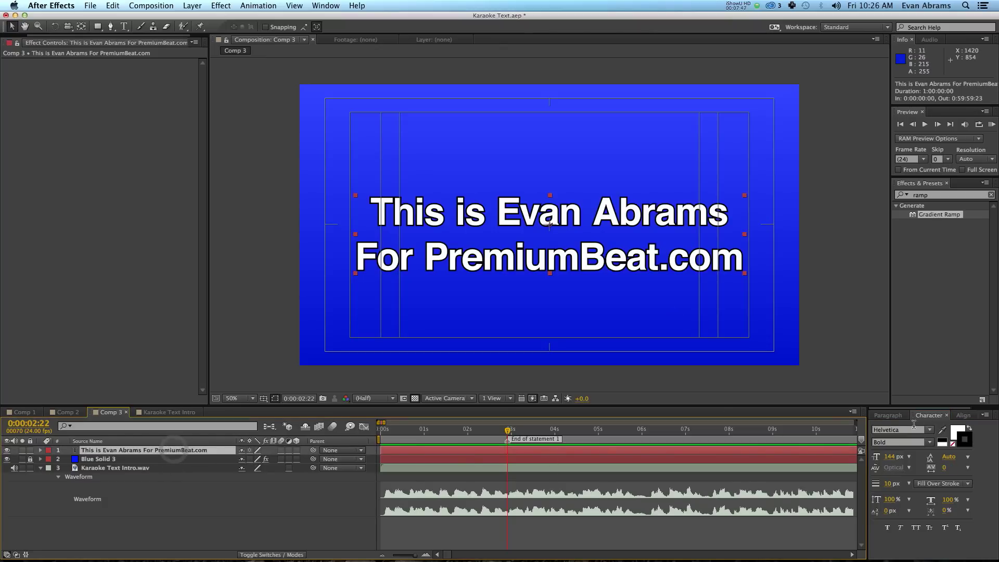
click(900, 430)
text(Aria)
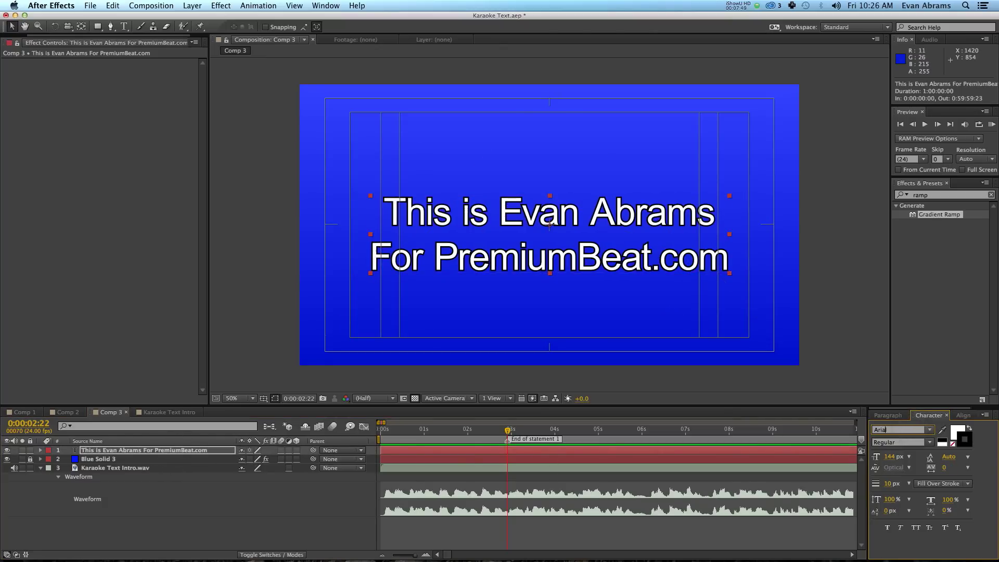
text(l)
key(Return)
Try Times, then settle on Helvetica Bold with tracking of about 26
click(900, 430)
text(Times)
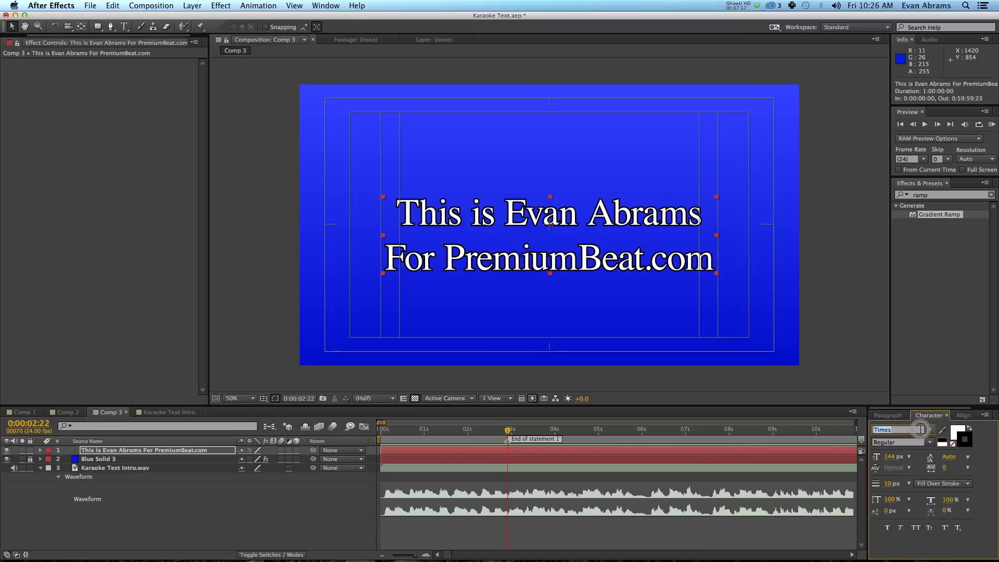
click(875, 430)
text(Helvetica)
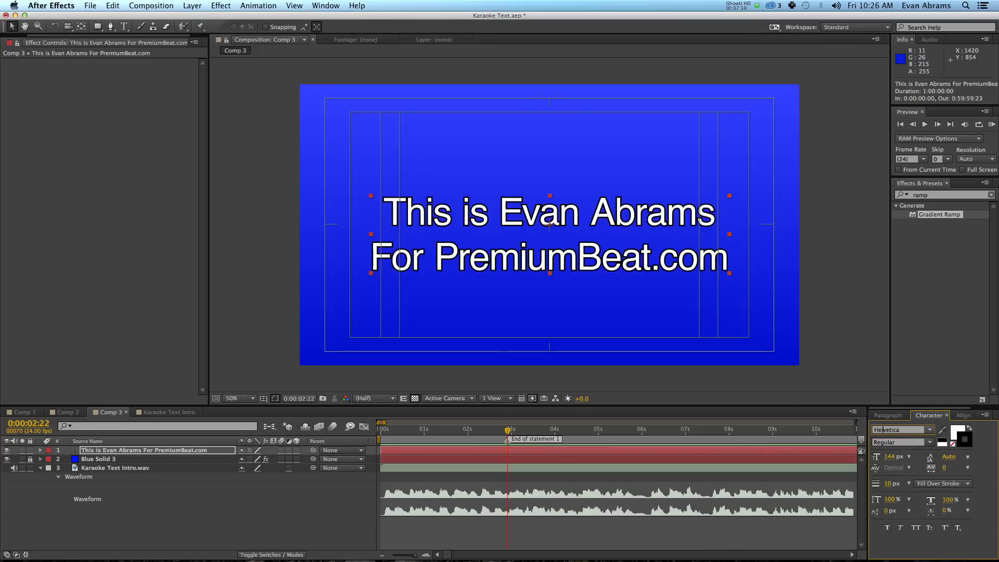
click(934, 446)
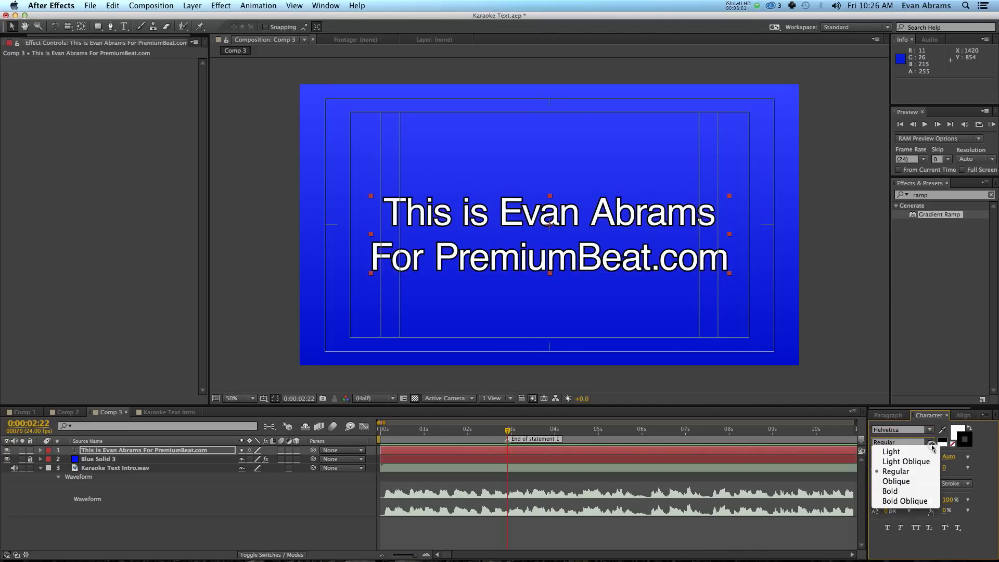
click(892, 491)
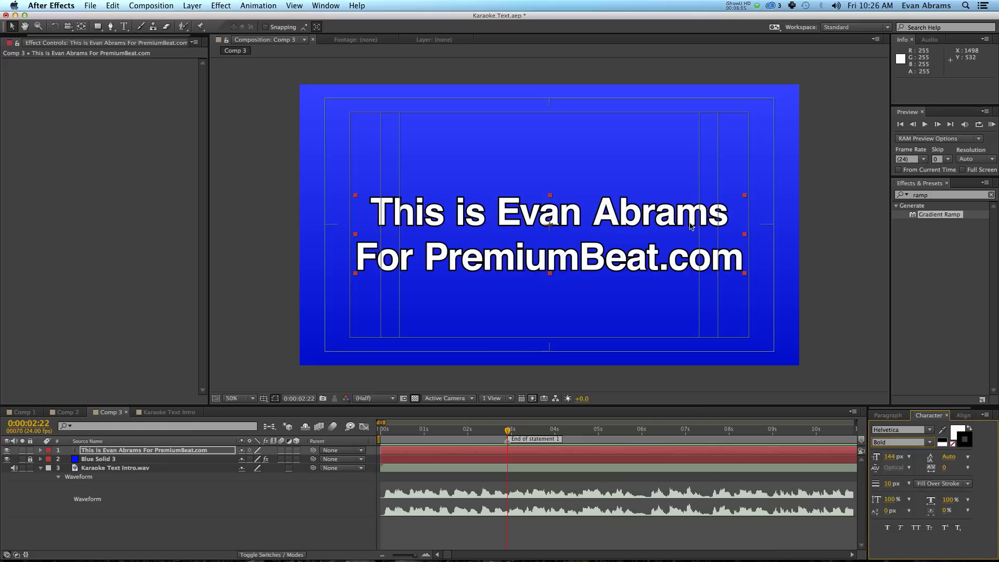
drag(947, 474, 953, 466)
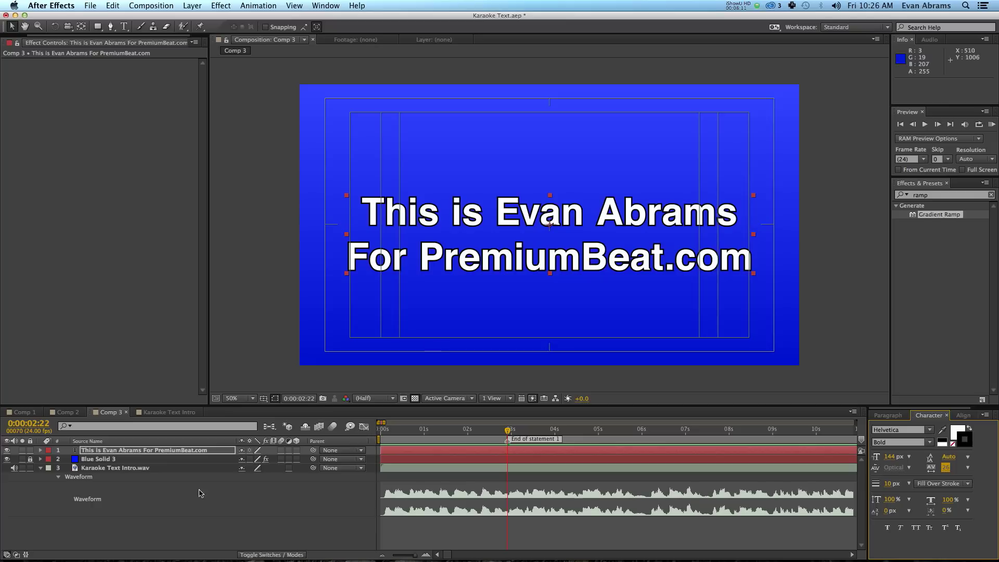
click(146, 451)
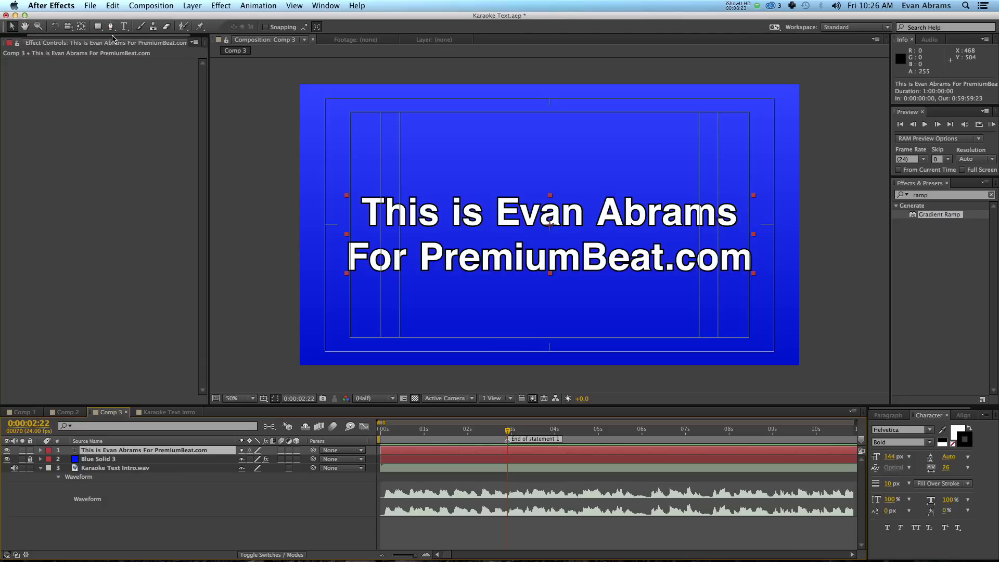
Draw a rectangular mask around each of the two text lines
click(98, 26)
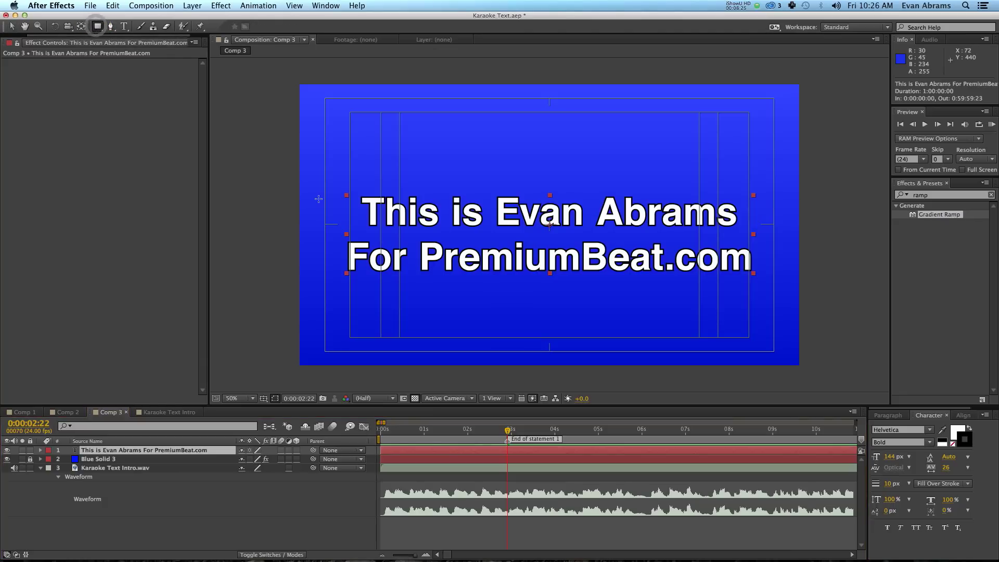
drag(328, 188, 759, 230)
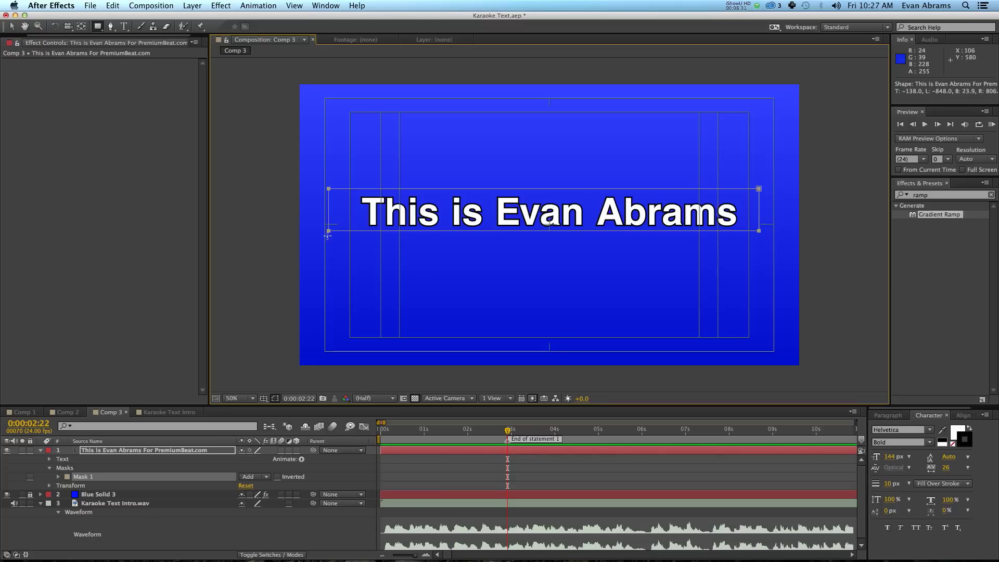
drag(327, 235, 759, 276)
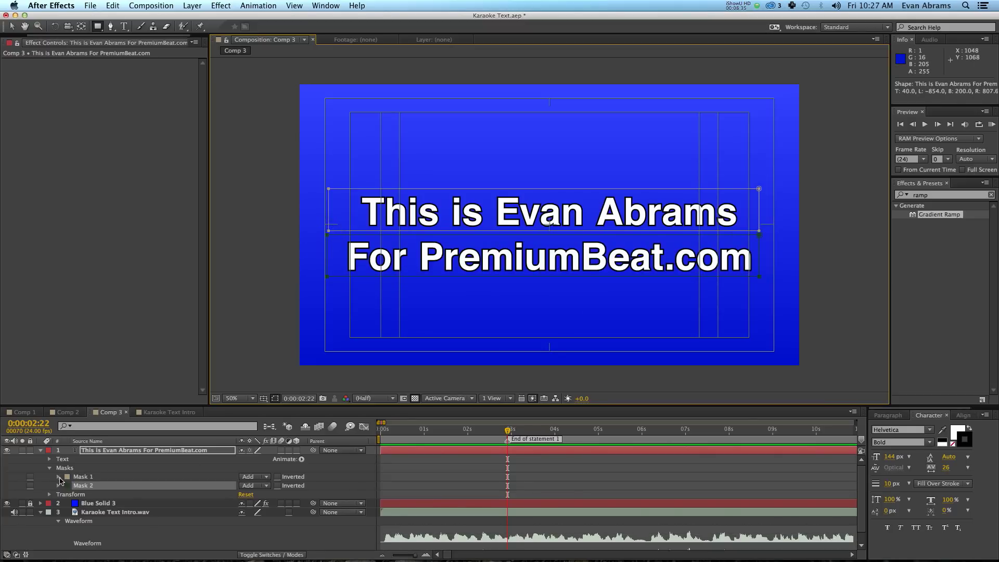
Keyframe both Mask Path properties and move the keyframes to 0:00:00:00
click(58, 477)
click(58, 521)
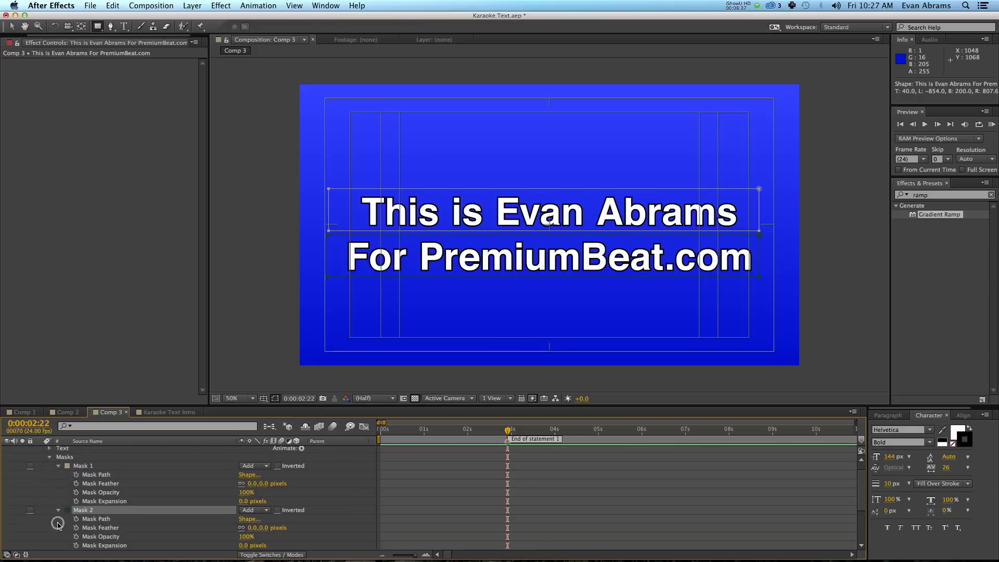
click(77, 474)
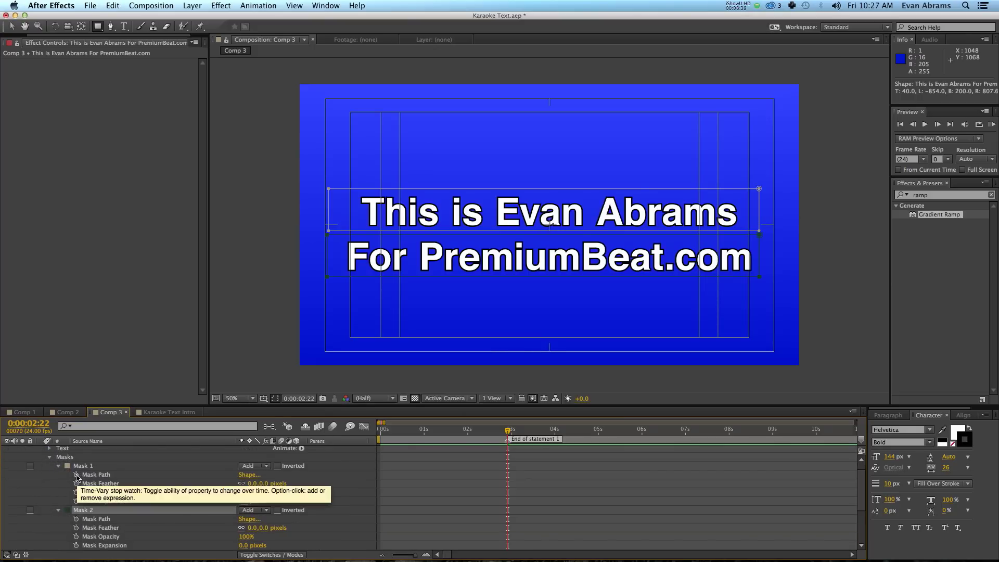
click(76, 519)
drag(514, 469, 382, 523)
click(316, 484)
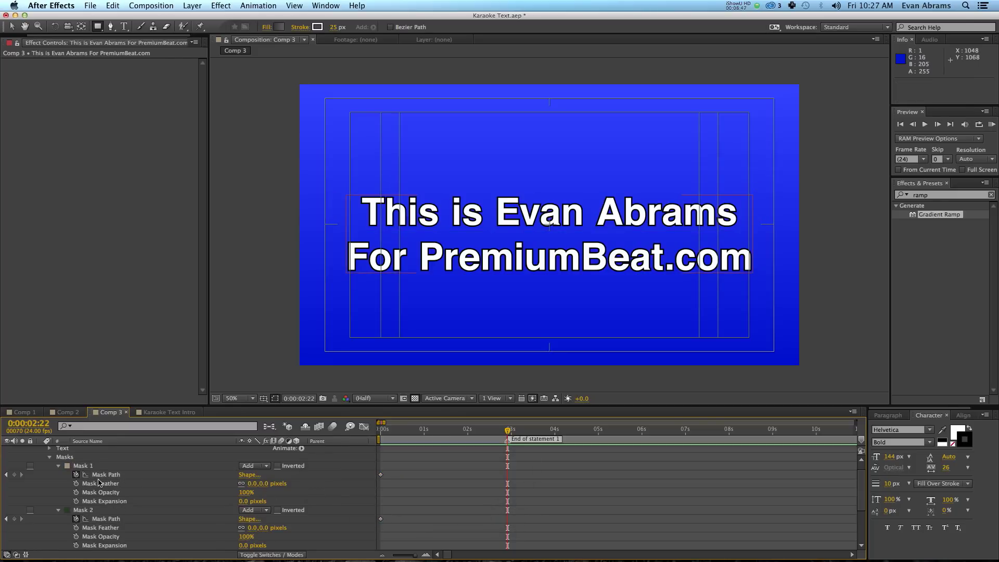
Colour the first mask bright red and the second mask bright green
click(67, 466)
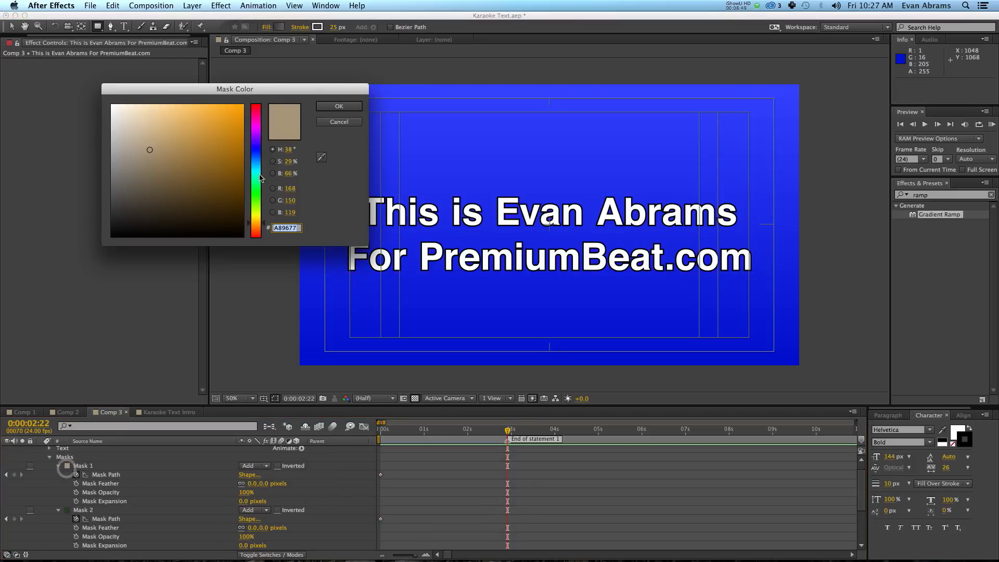
drag(256, 157, 252, 83)
click(221, 126)
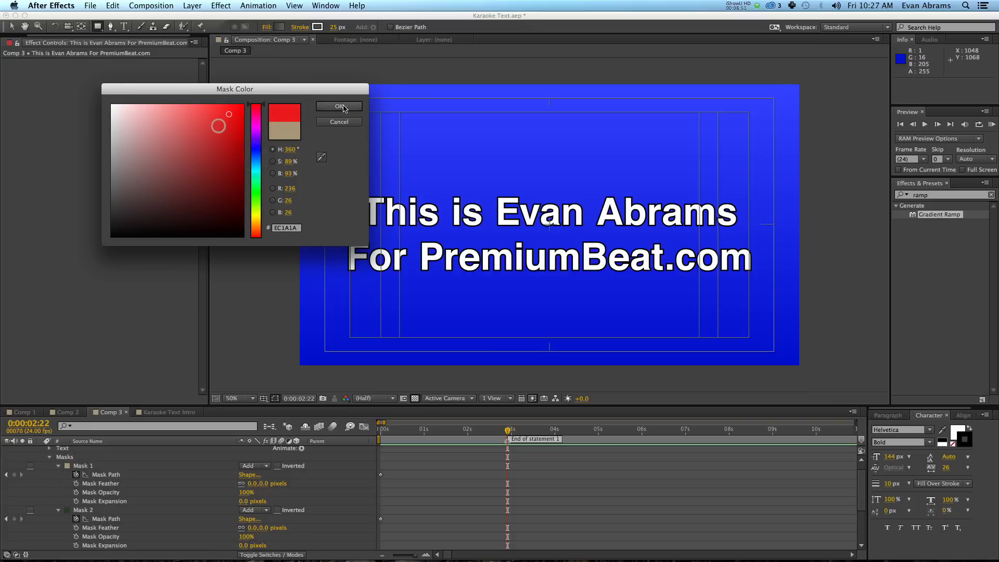
click(344, 106)
click(96, 465)
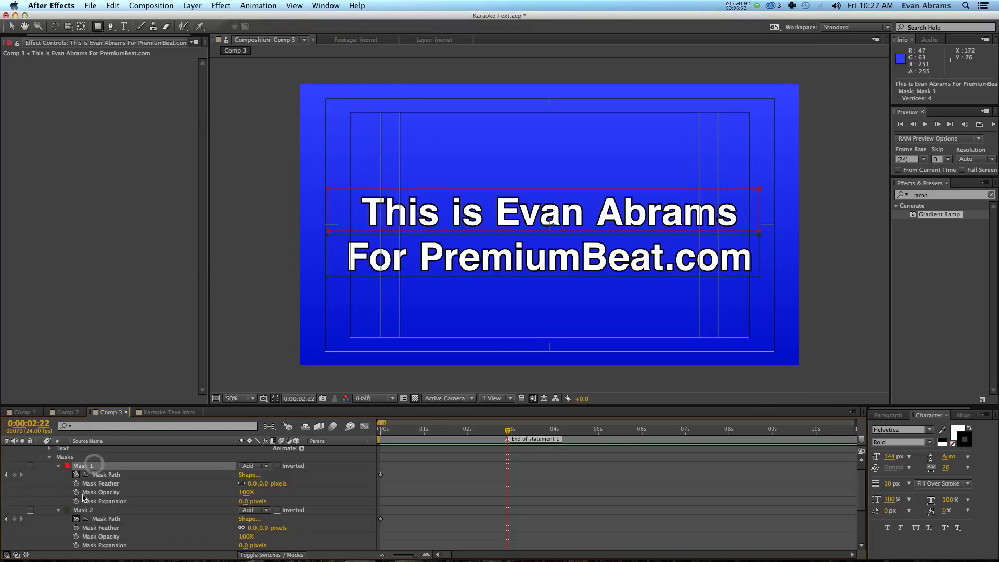
click(67, 511)
drag(228, 182, 239, 113)
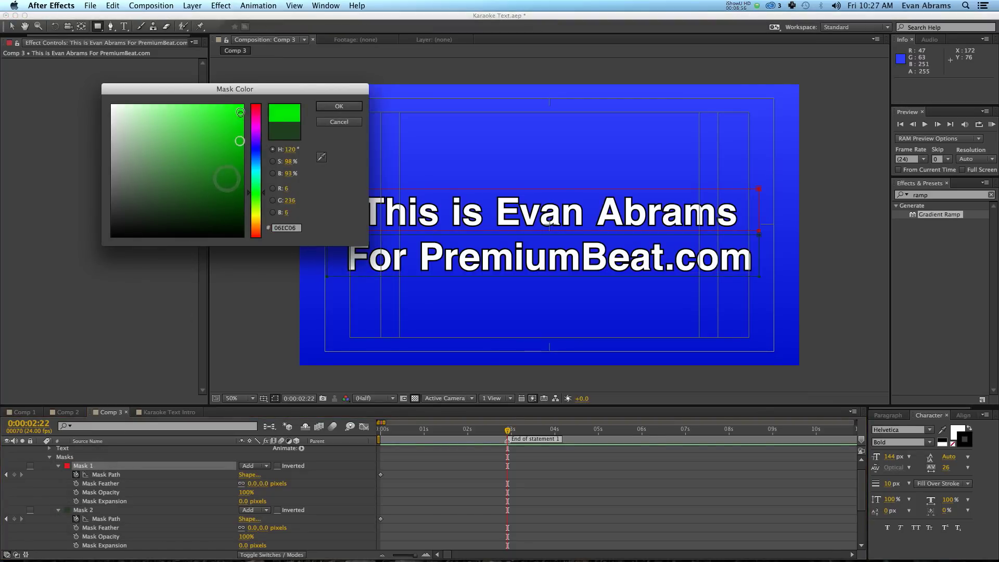
click(331, 108)
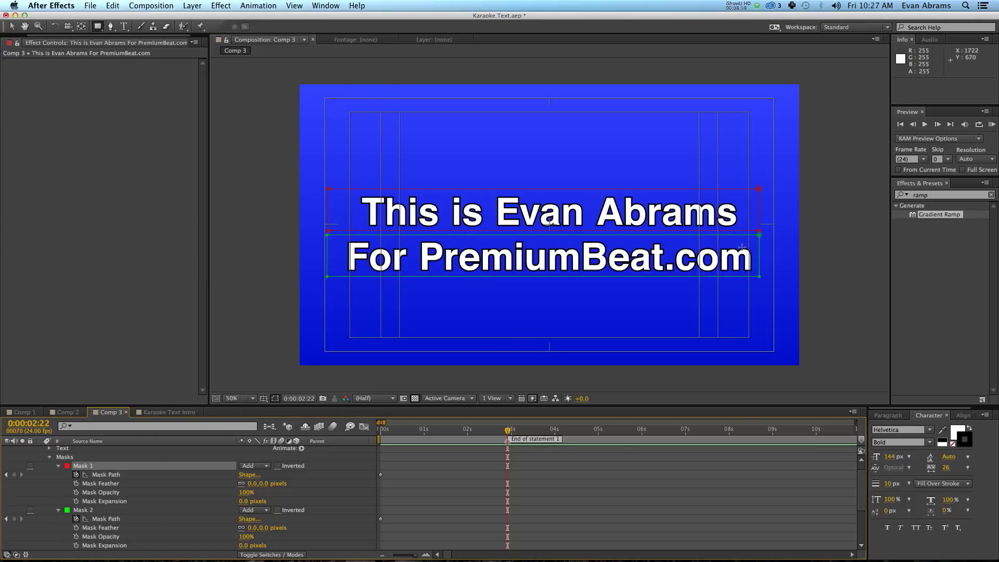
Rename the masks 'Top Line' and 'Bottom Line'
click(90, 466)
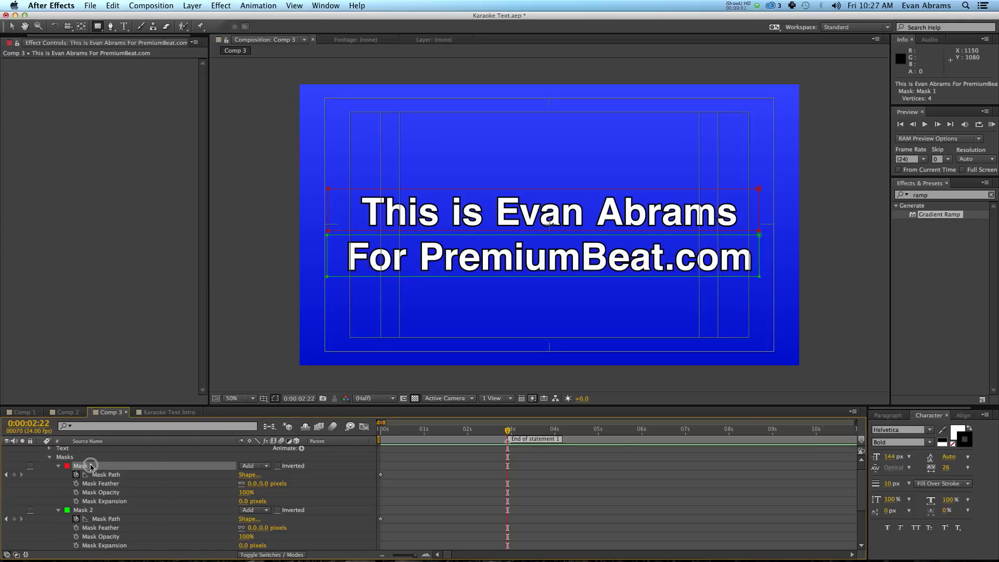
key(Return)
text(Top L)
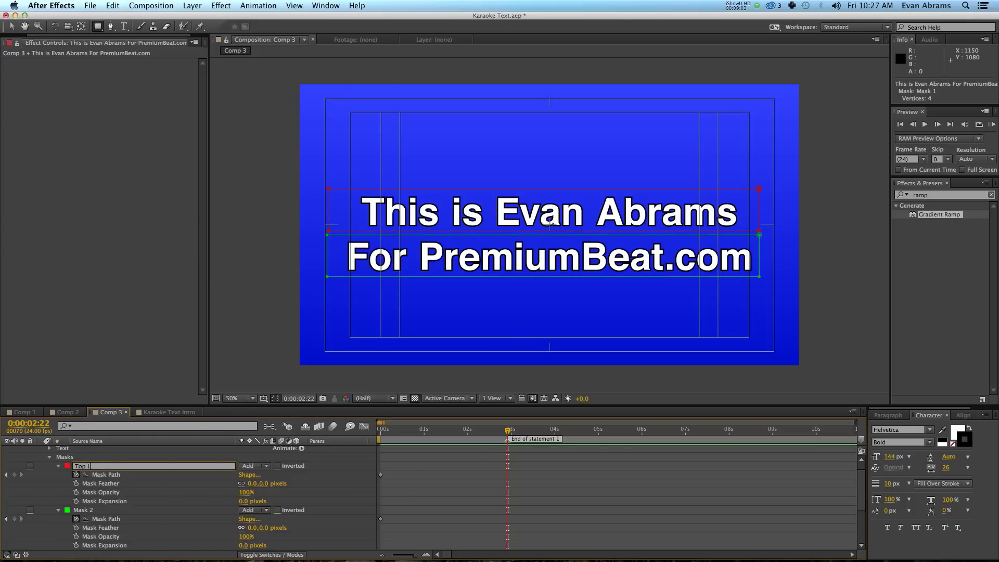
text(ine)
key(Return)
click(92, 513)
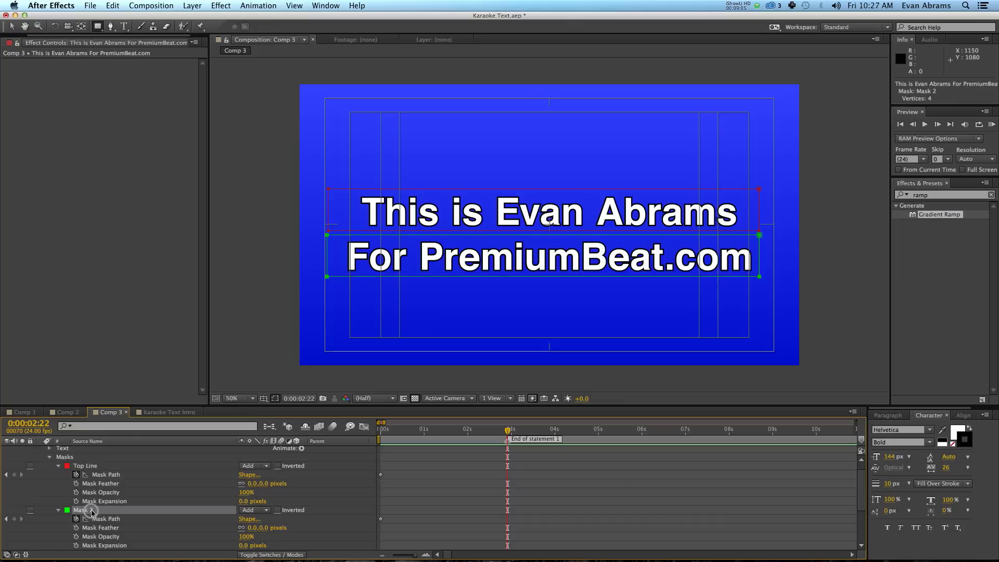
key(Return)
text(Bottom Line)
key(Return)
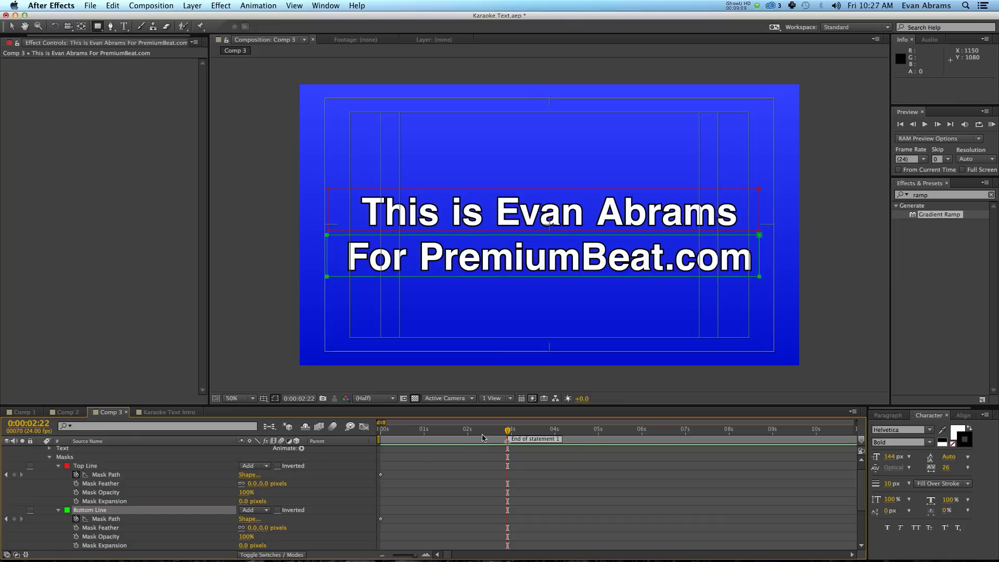
Drag the Top Line and Bottom Line path keyframes from 0 to 0:00:00:20
key(Home)
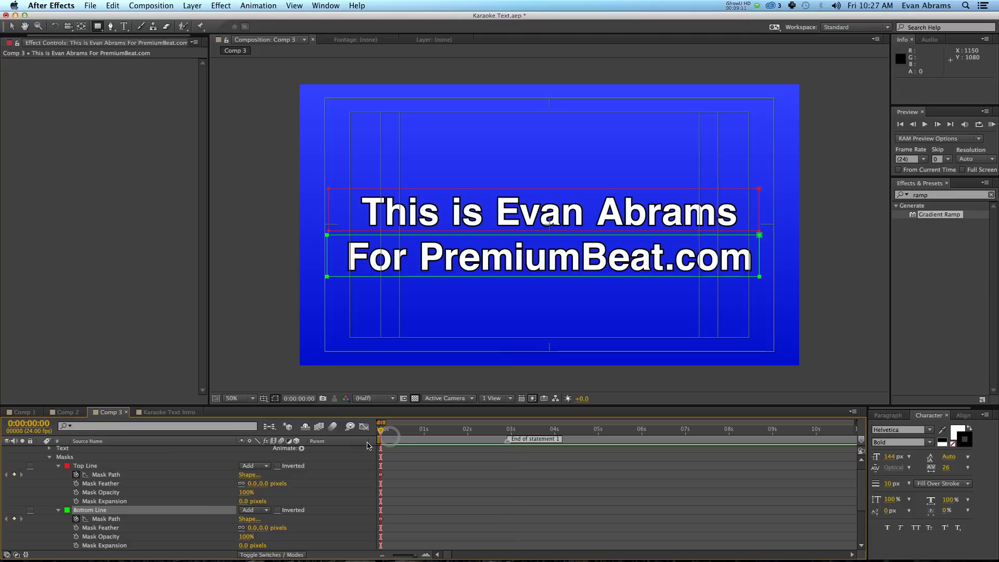
key(space)
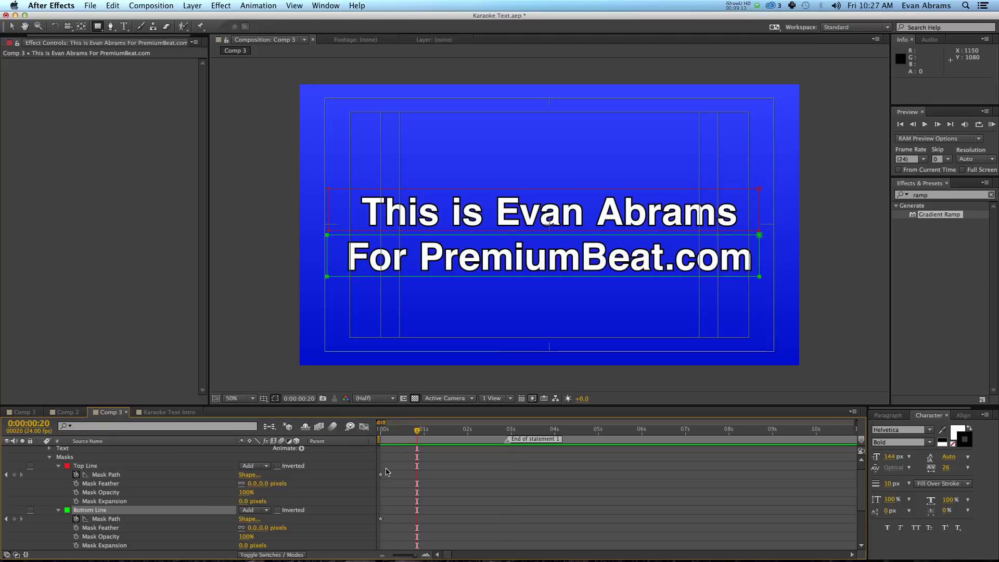
drag(393, 469, 417, 523)
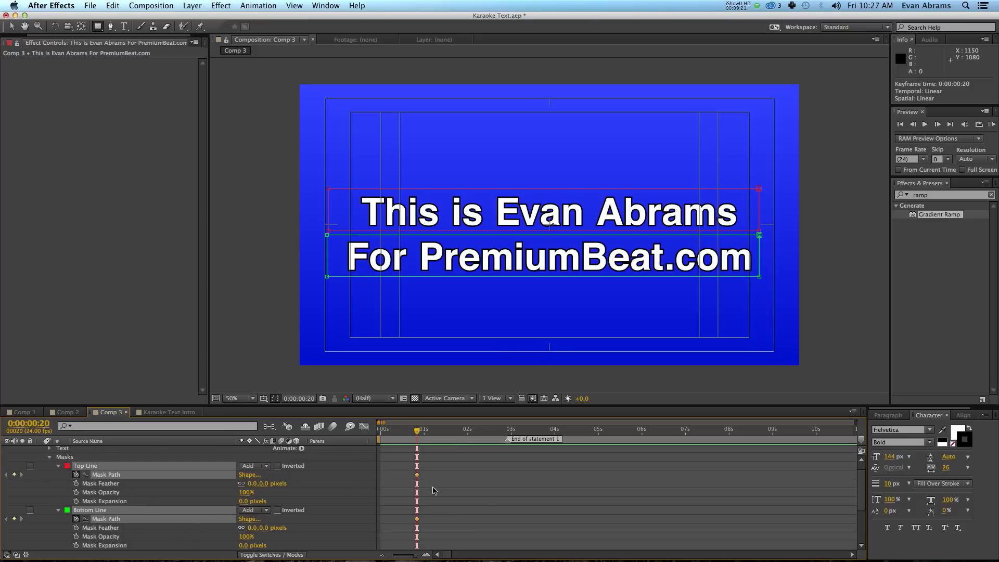
click(234, 470)
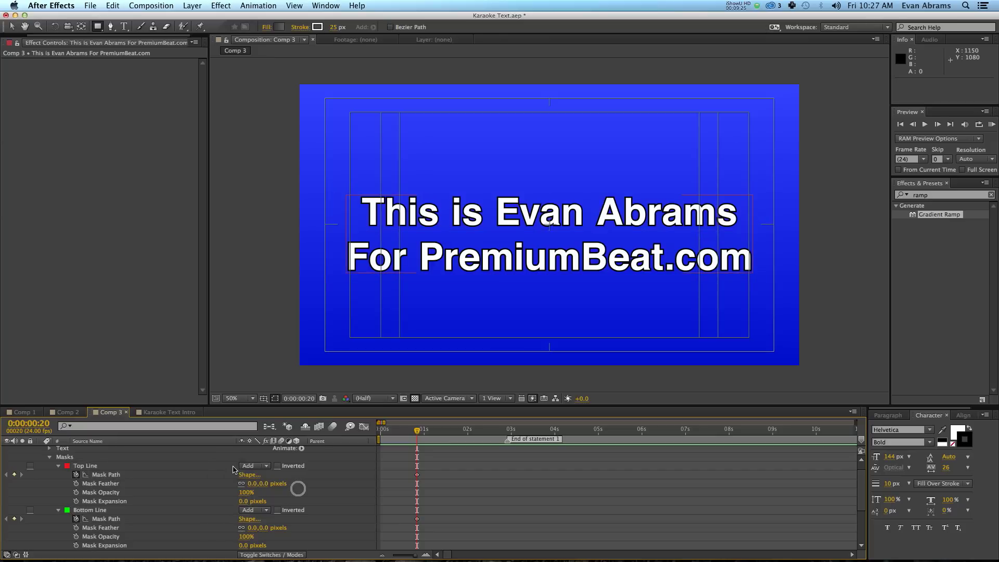
click(221, 468)
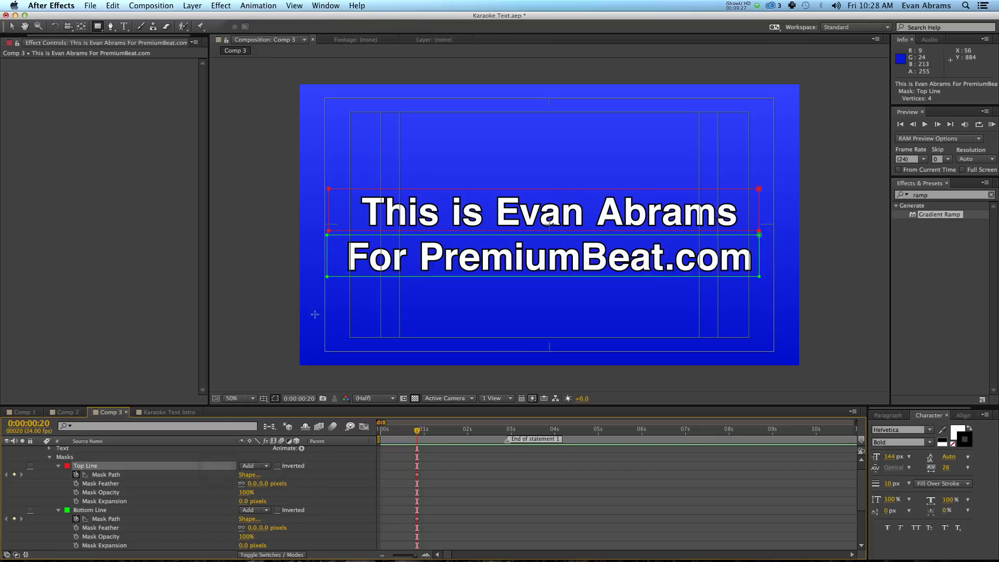
key(v)
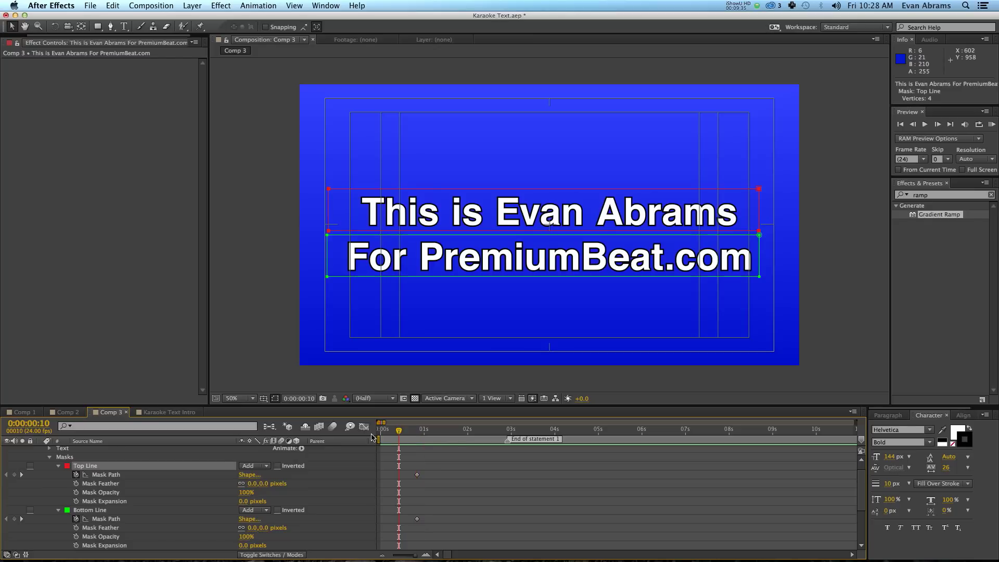
key(Home)
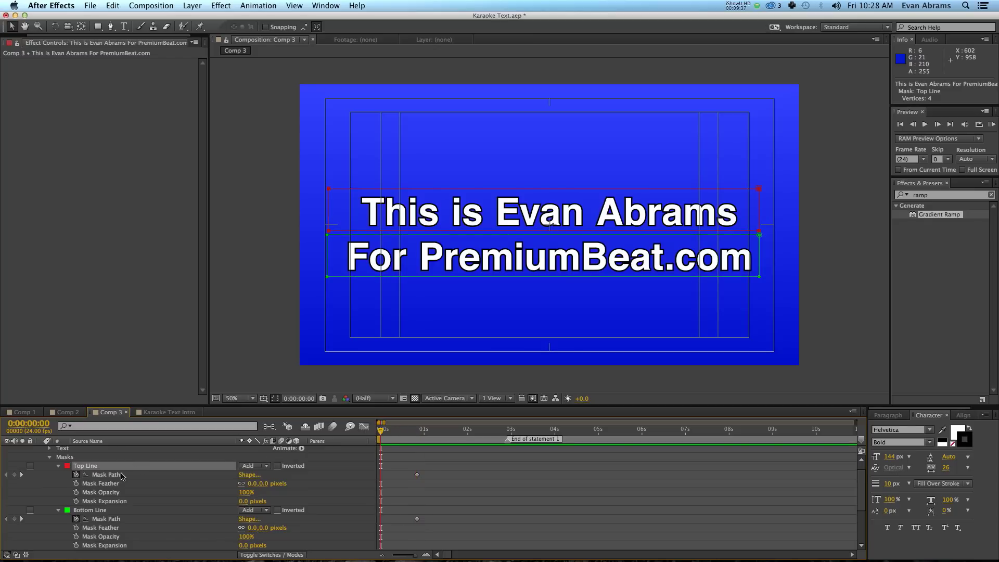
At frame 0, squeeze the Top Line and Bottom Line masks into thin left-edge strips
click(121, 475)
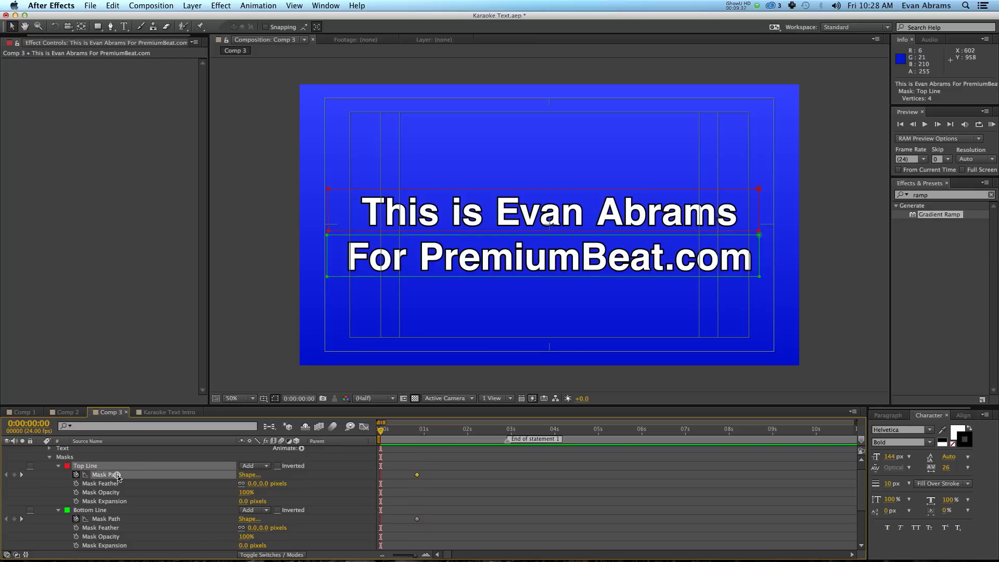
double_click(760, 190)
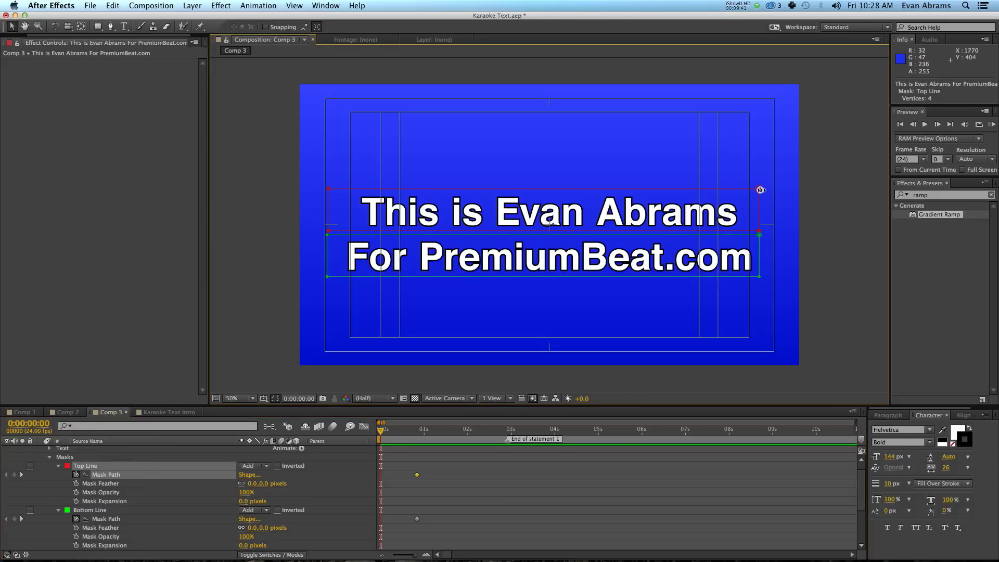
drag(760, 210, 758, 210)
drag(673, 216, 361, 215)
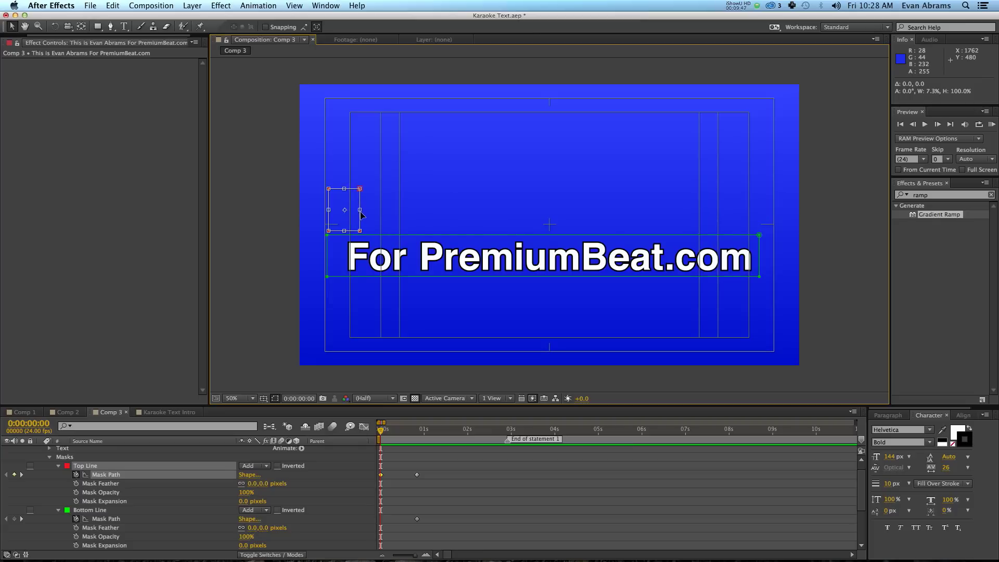
key(Return)
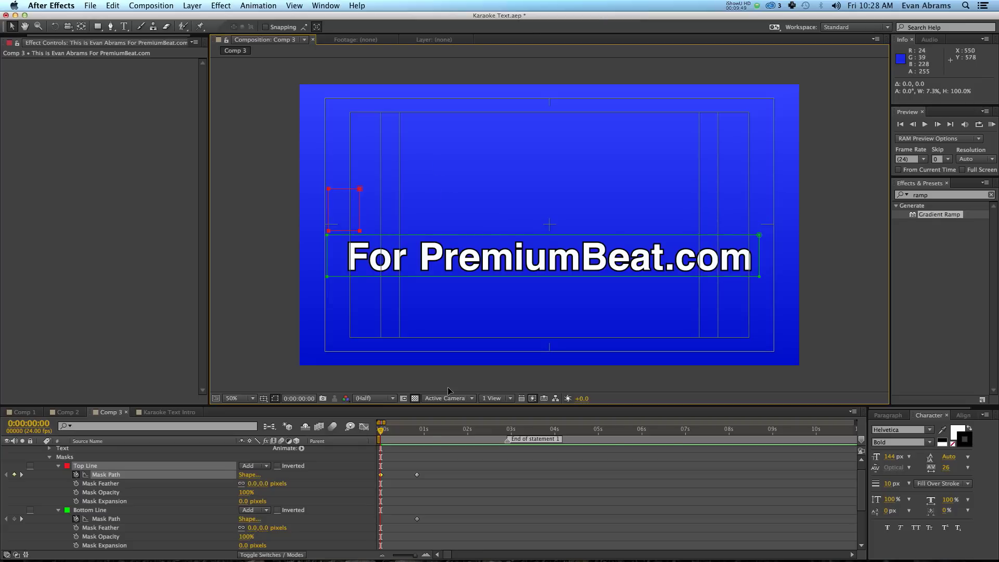
click(416, 519)
drag(792, 232, 348, 276)
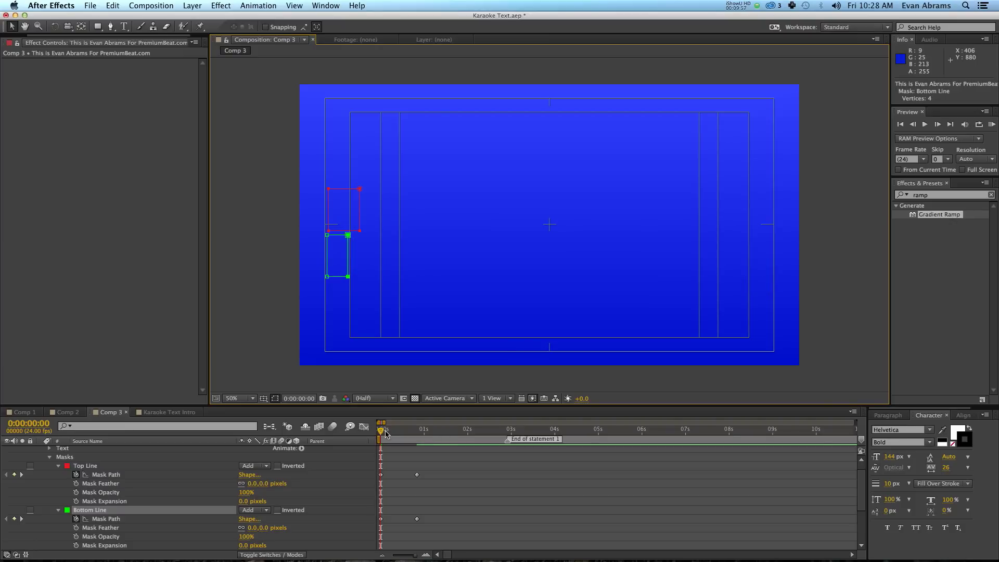
At 20 frames, pull each mask's right corners in to its line's text end, then RAM-preview
drag(385, 433, 416, 430)
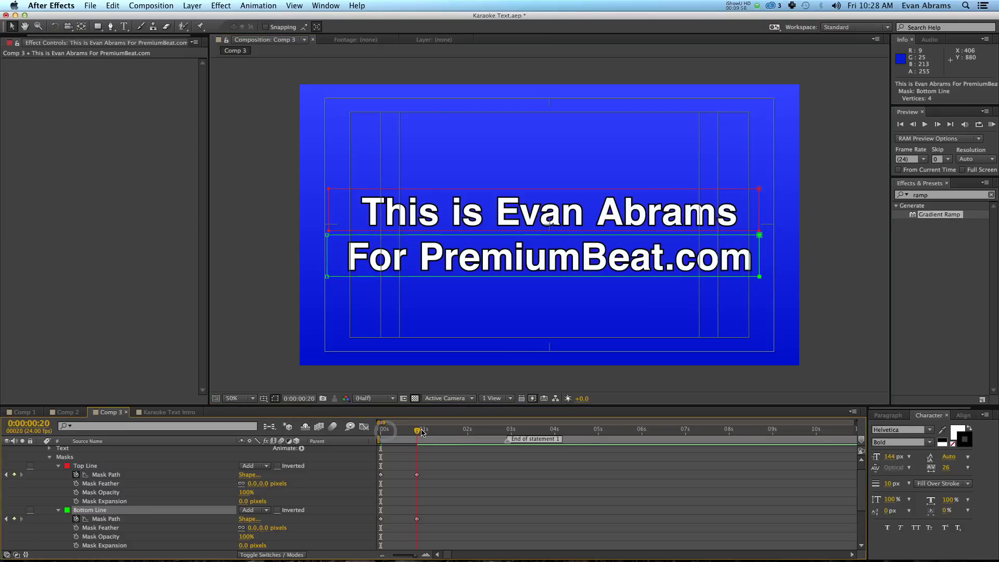
click(759, 188)
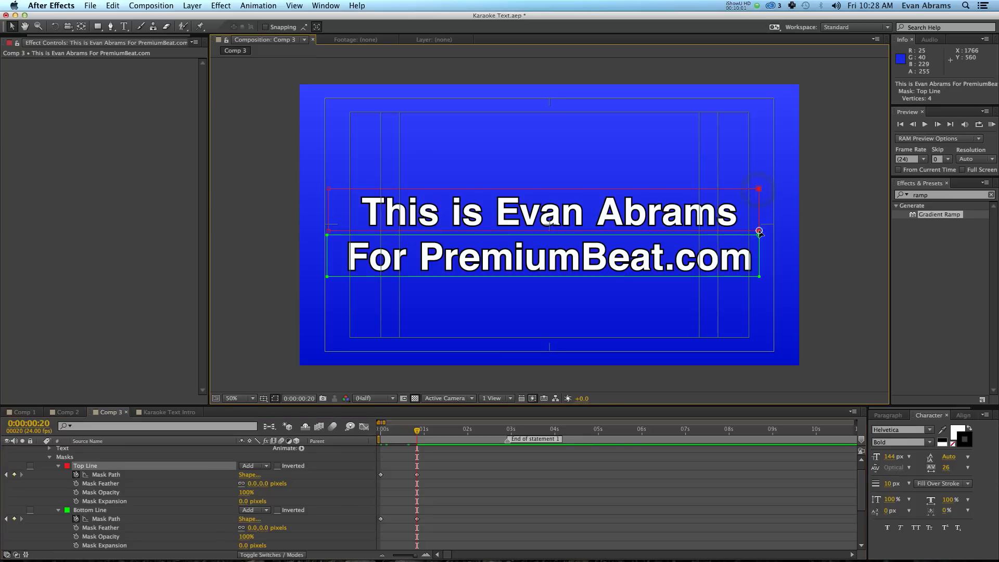
shift+click(760, 233)
drag(760, 233, 739, 235)
click(760, 235)
shift+click(760, 276)
drag(760, 276, 755, 277)
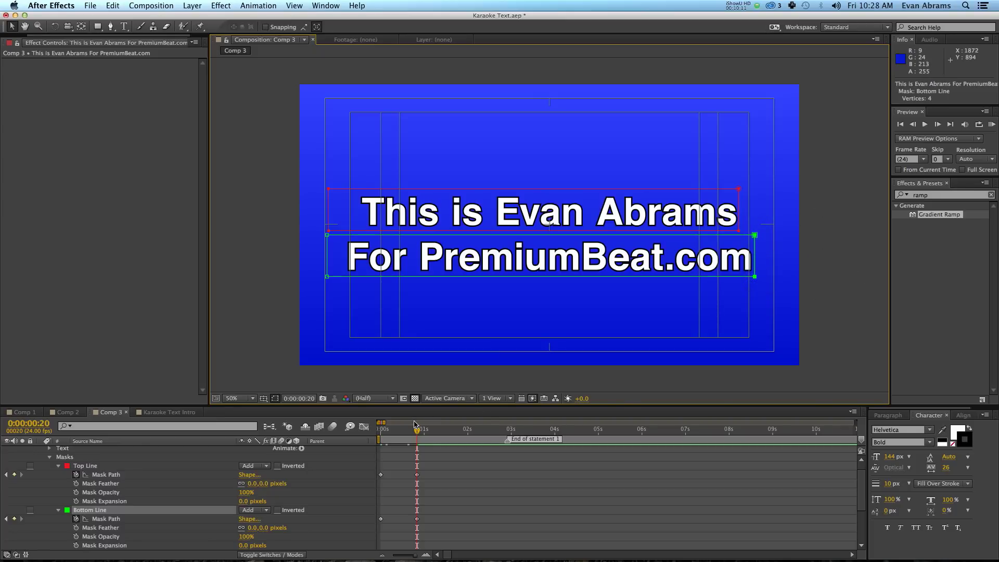
key(KP_0)
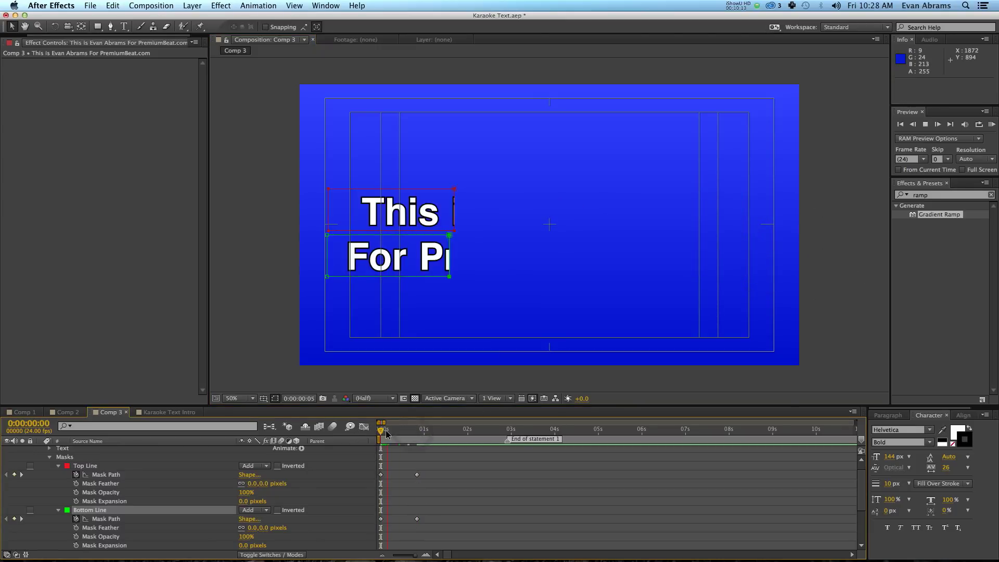
Move the Top Line end and Bottom Line start keyframes to 0:00:00:10, then preview the reveal
drag(379, 430, 398, 431)
drag(416, 475, 399, 474)
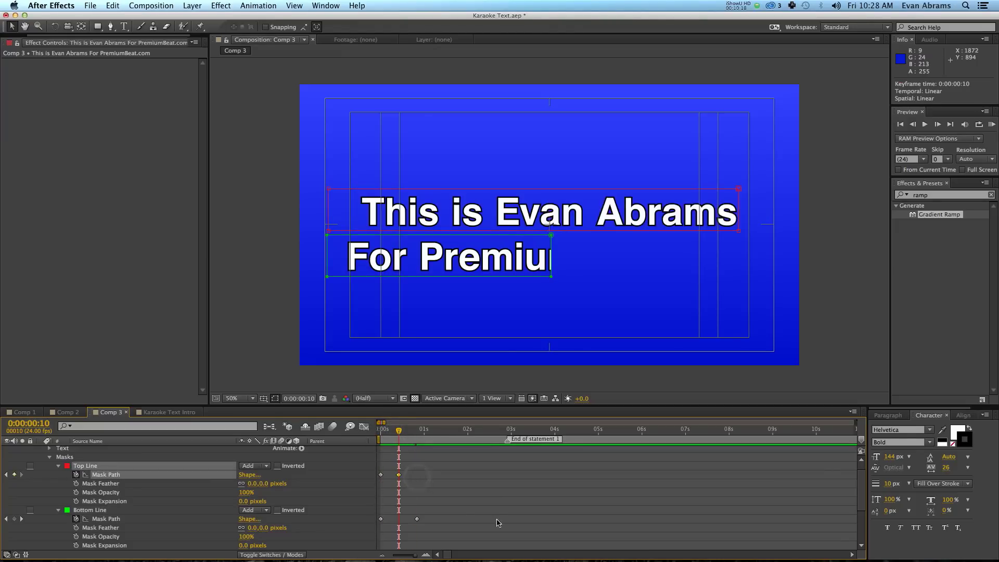
drag(381, 519, 399, 519)
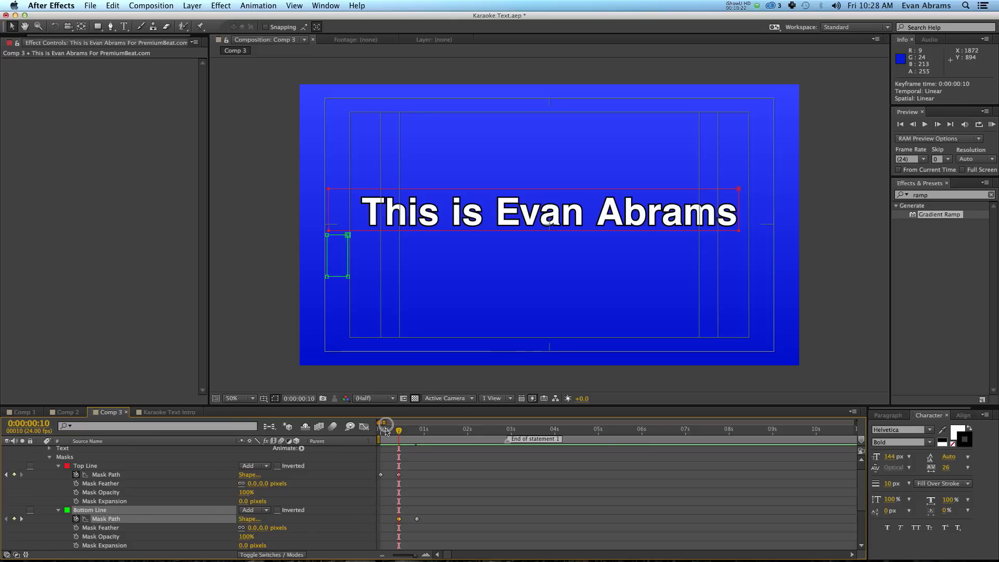
click(380, 427)
key(space)
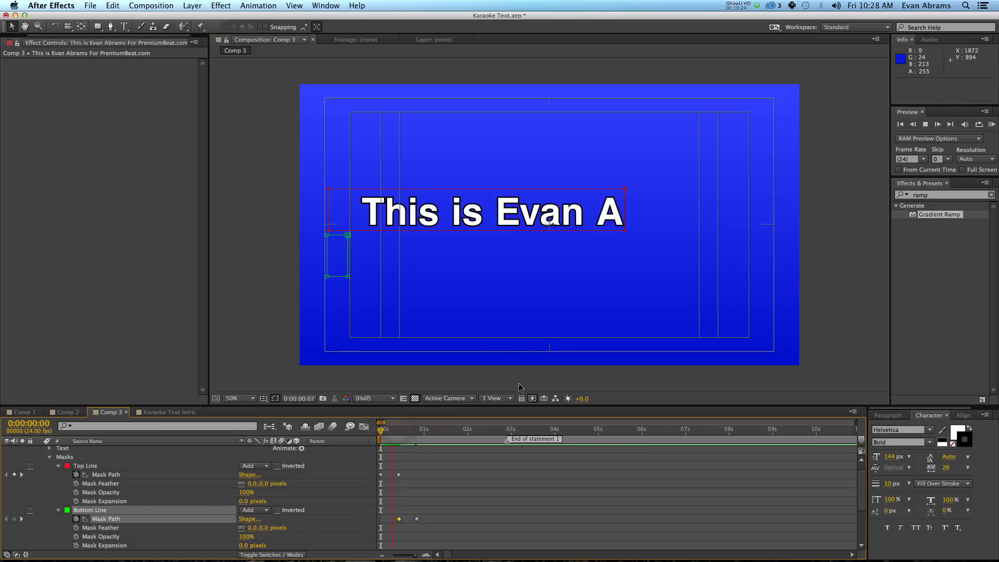
key(space)
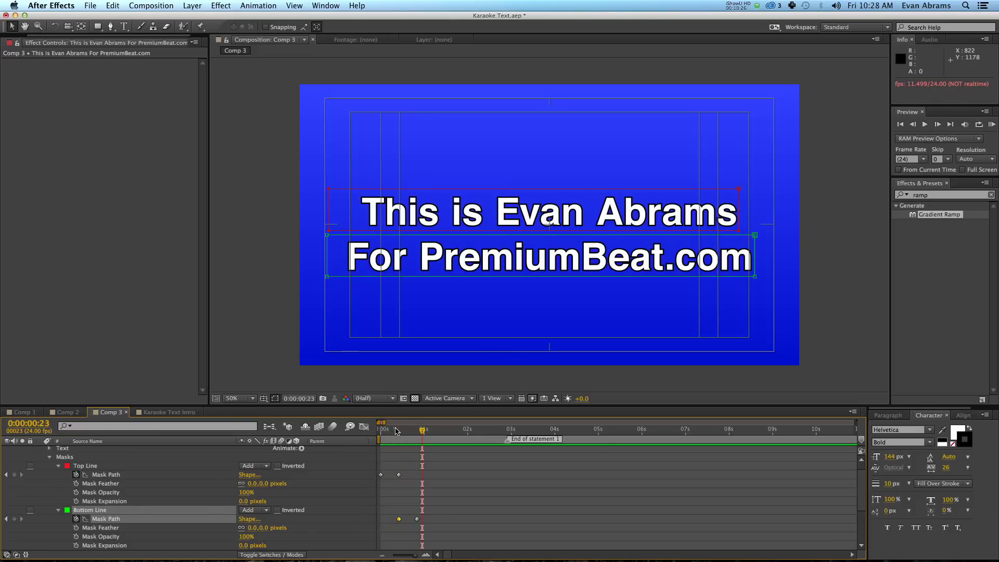
drag(380, 430, 413, 434)
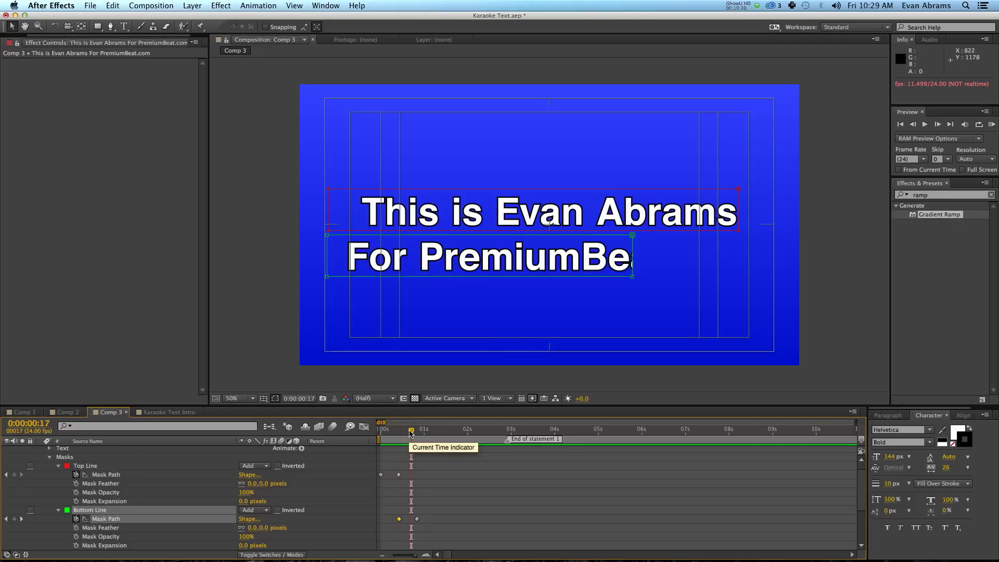
Slide Karaoke Text Intro.wav to start around 0:00:00:10 and preview it against the reveal
key(KP_0)
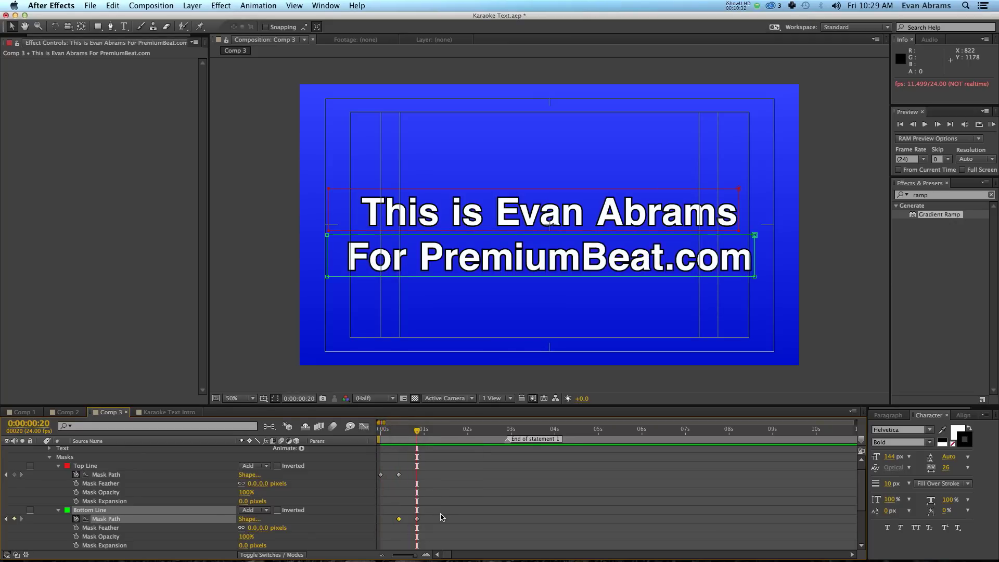
scroll(440, 516, down, 5)
drag(412, 505, 433, 506)
drag(404, 430, 399, 429)
drag(416, 503, 414, 502)
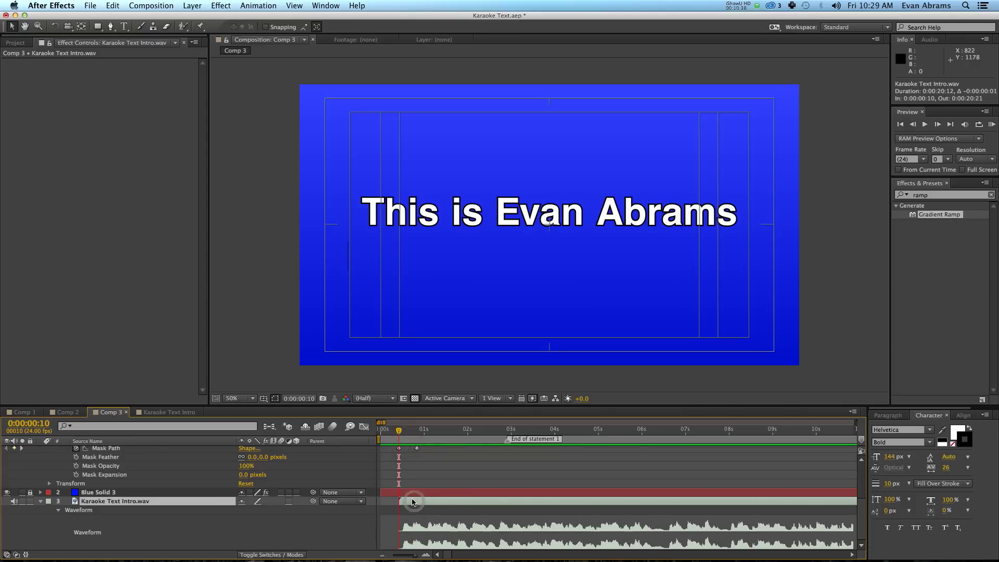
scroll(412, 503, up, 5)
drag(396, 431, 348, 447)
key(space)
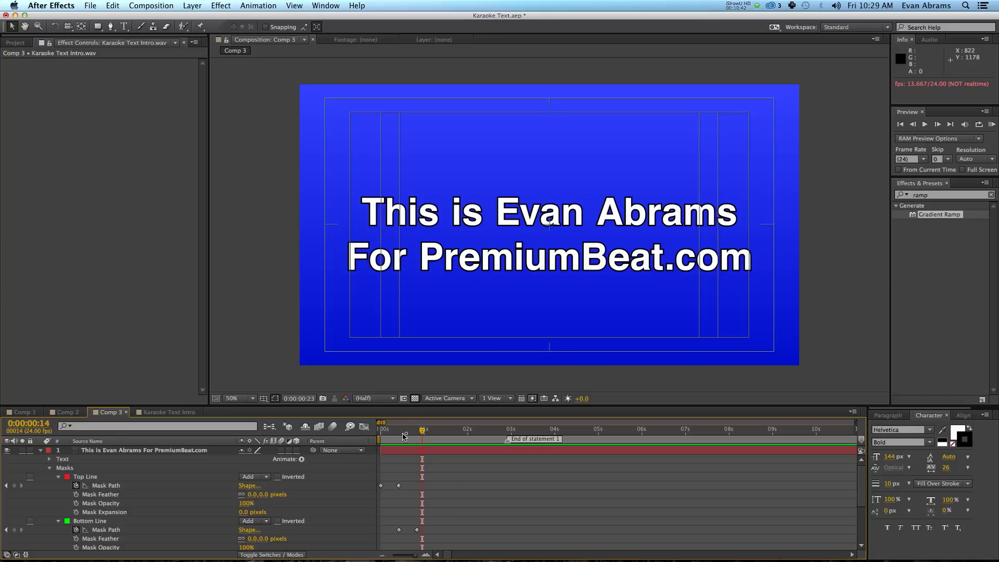
drag(404, 436, 419, 433)
Drag the 'End of statement 1' composition marker later to 0:00:03:08
click(434, 448)
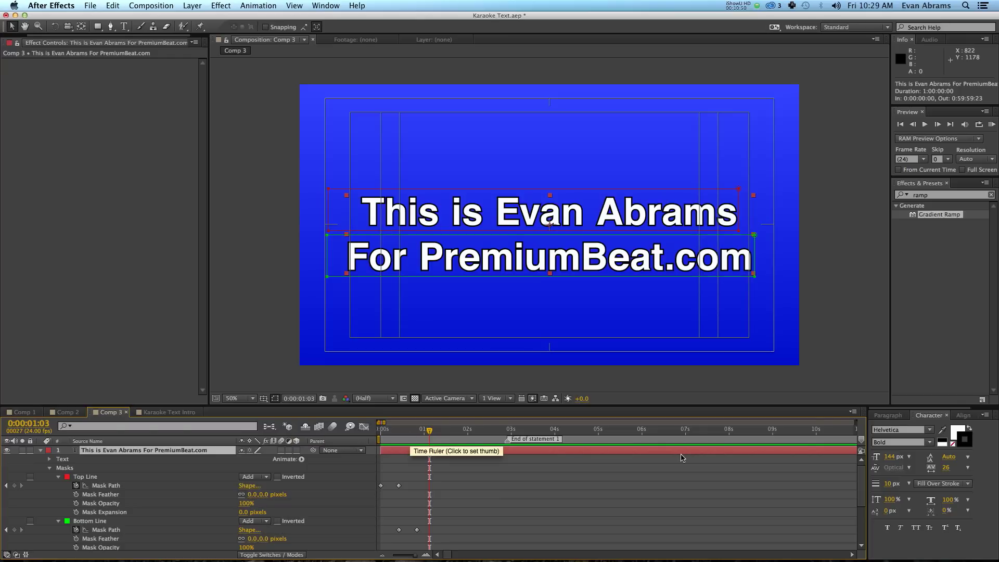
scroll(553, 471, down, 1)
mouse_move(508, 443)
mouse_down()
mouse_move(517, 443)
mouse_move(502, 431)
mouse_move(526, 439)
mouse_up()
scroll(512, 450, down, 8)
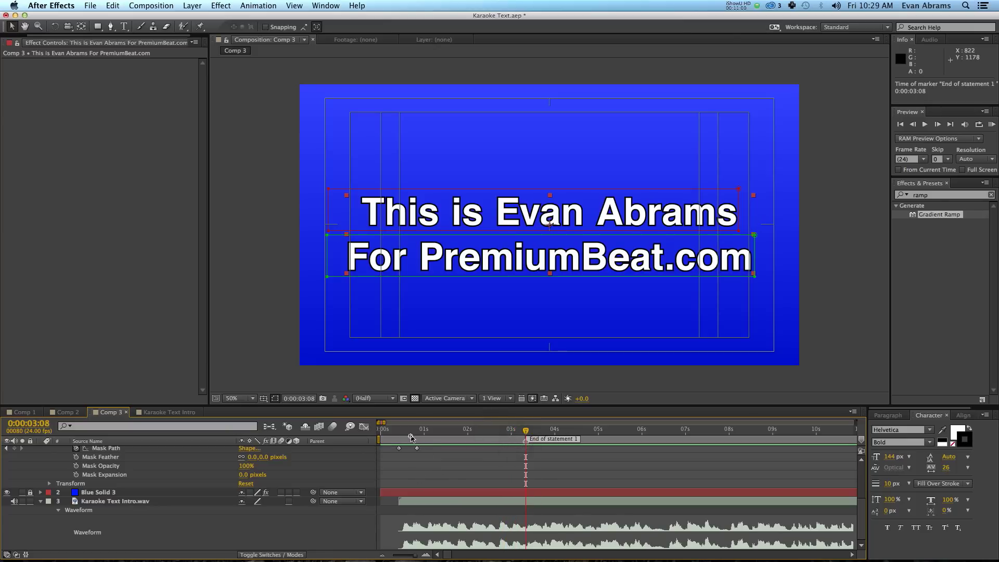
Return to frame 10 and duplicate the two-line text layer
click(399, 431)
scroll(409, 476, up, 5)
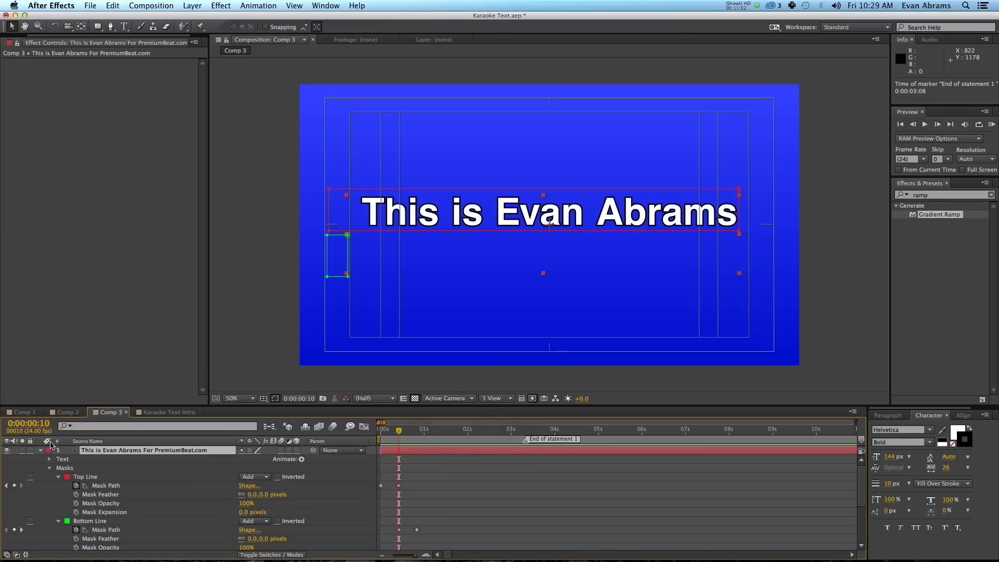
key(super+d)
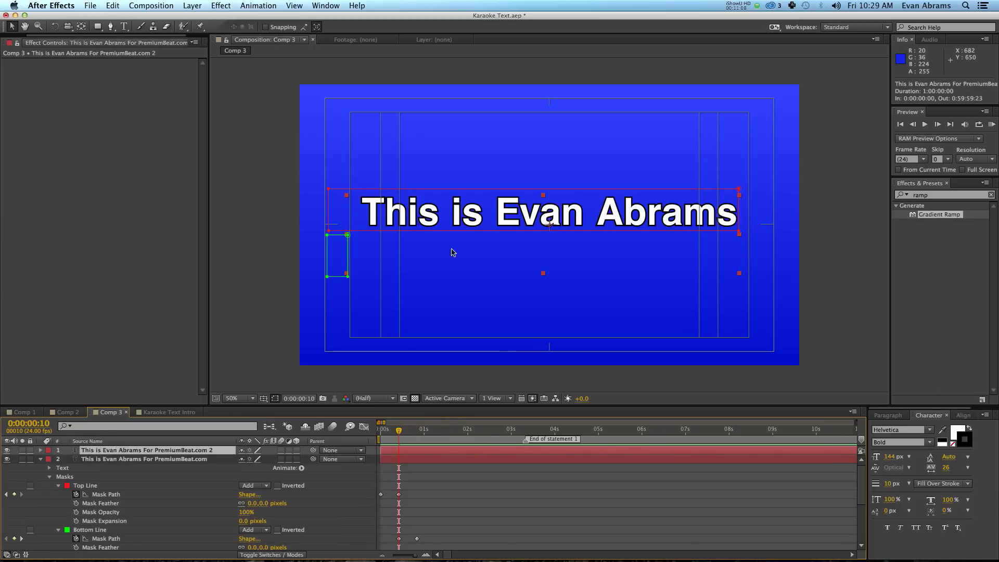
Give the copy's text no stroke and a yellow FFFF00 fill
click(413, 453)
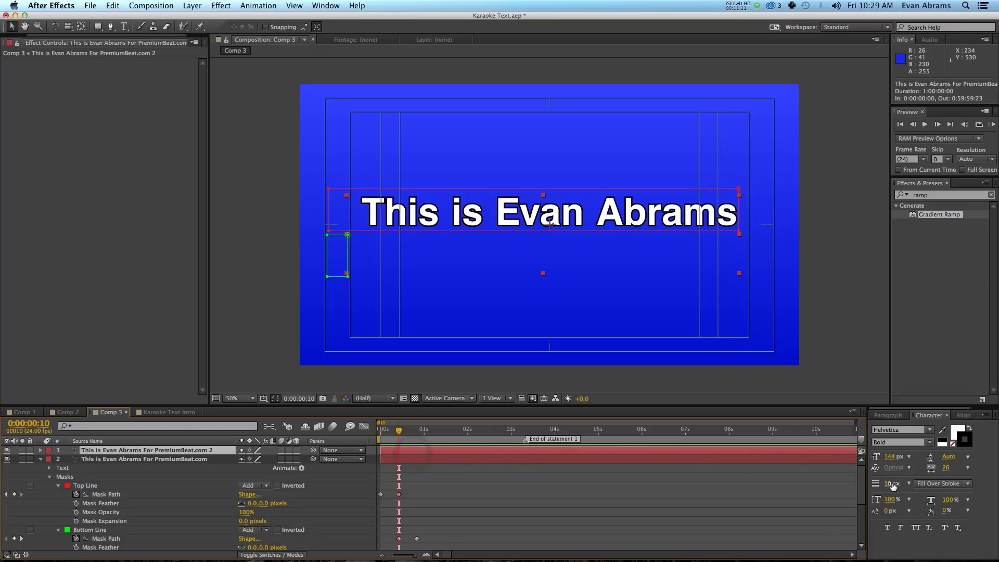
click(954, 444)
click(956, 445)
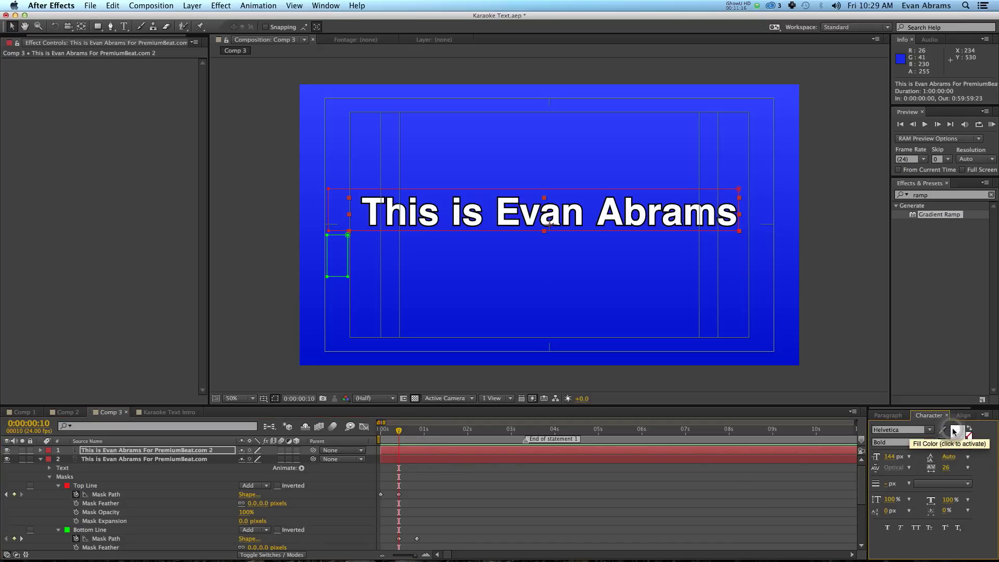
click(955, 431)
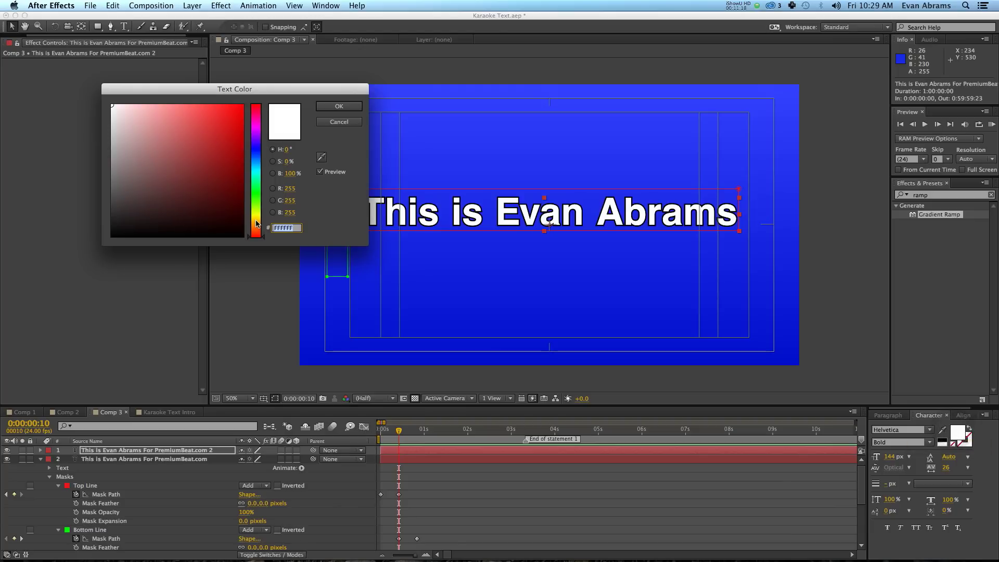
drag(257, 220, 257, 213)
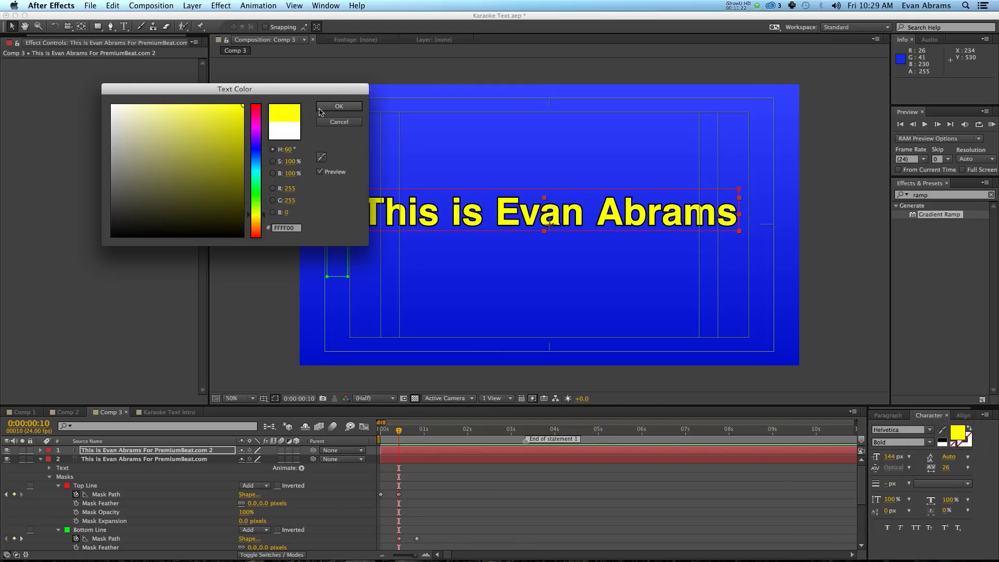
click(337, 105)
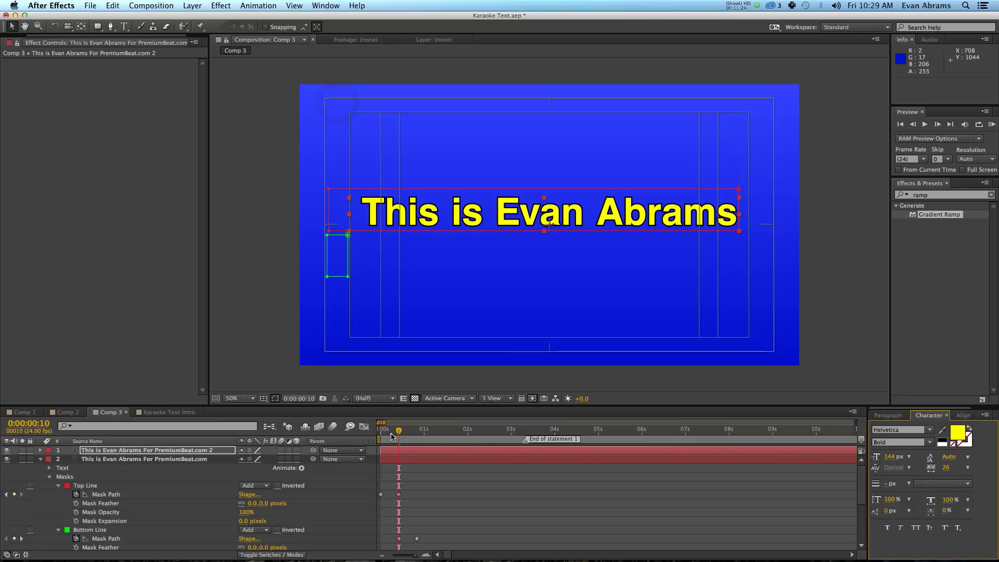
Reveal the copy's mask paths and shift the Top Line wipe to start at frame 12
click(389, 435)
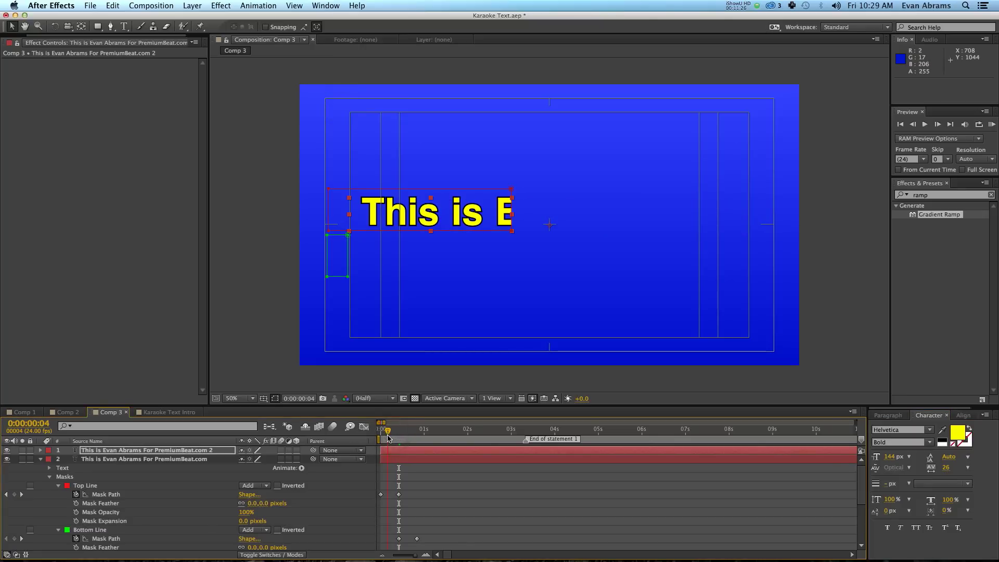
key(m)
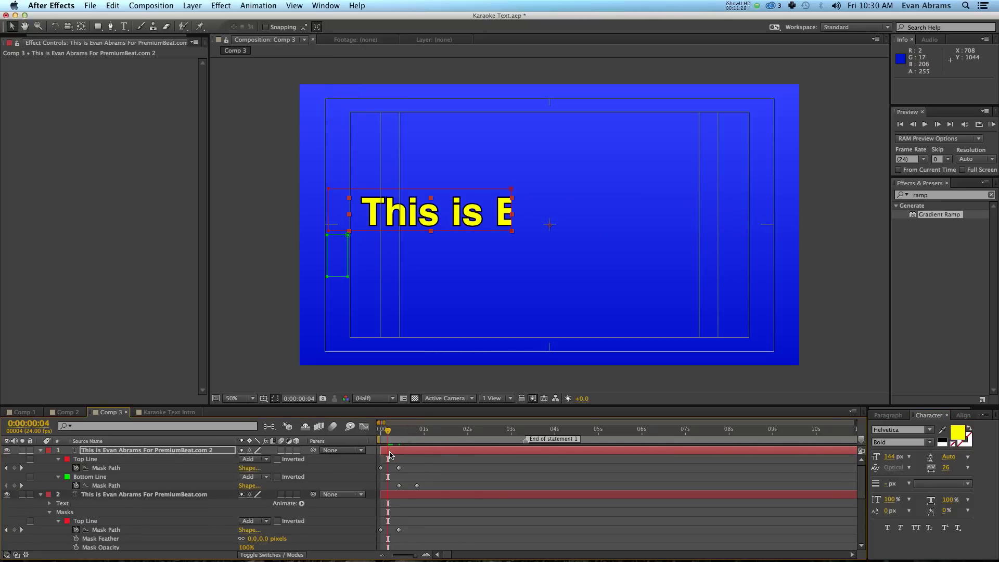
click(41, 494)
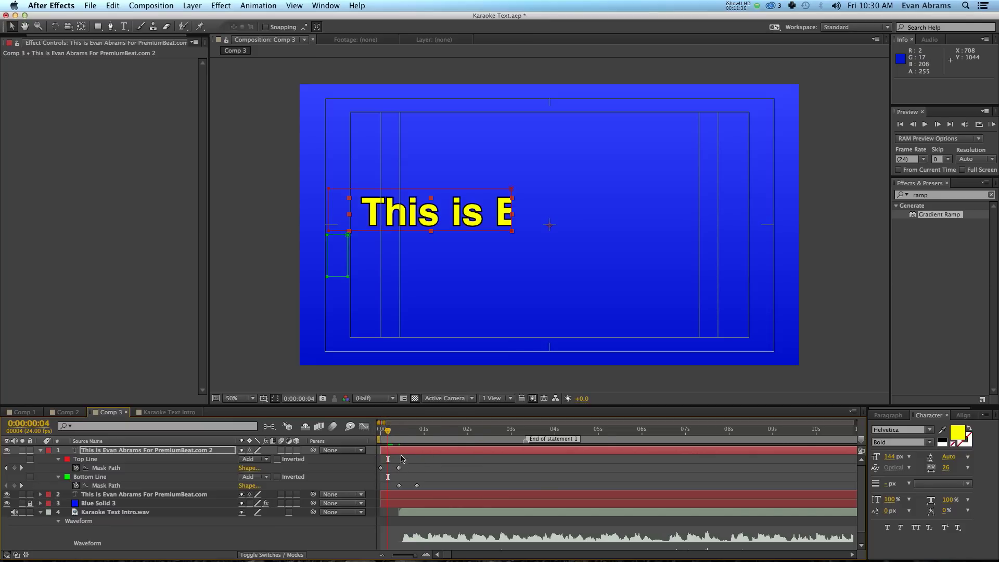
drag(386, 430, 403, 431)
drag(377, 464, 404, 472)
click(408, 432)
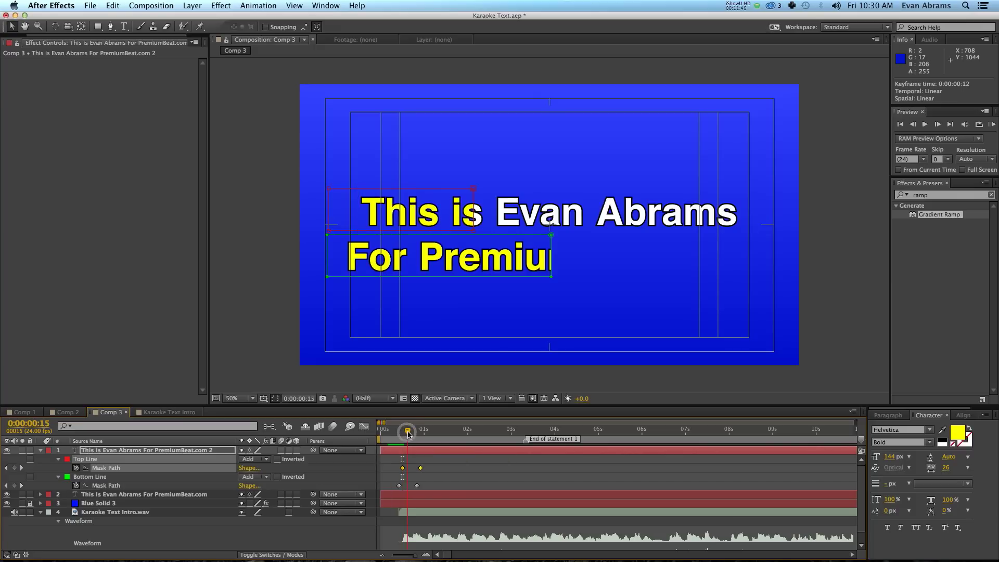
drag(408, 432, 427, 435)
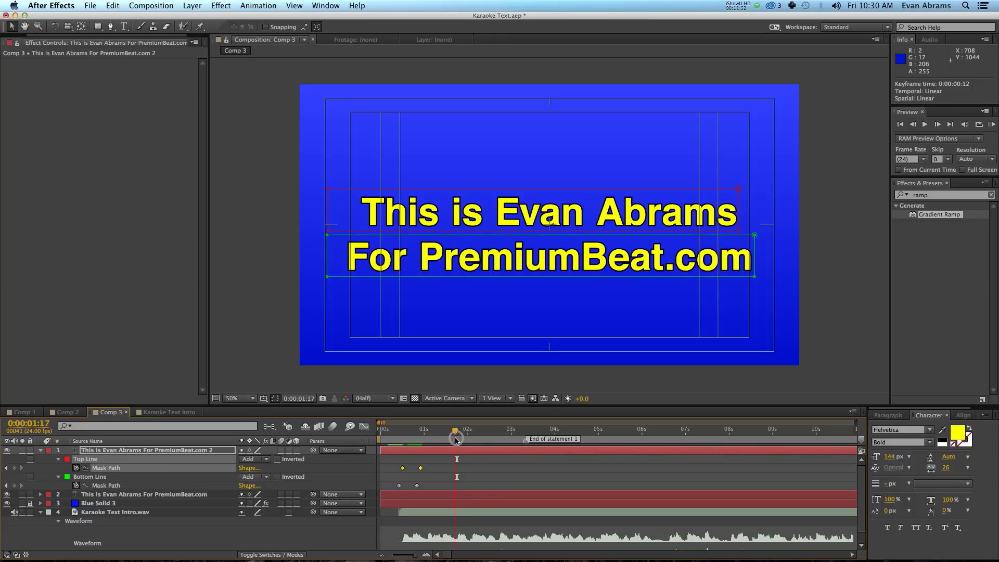
click(440, 465)
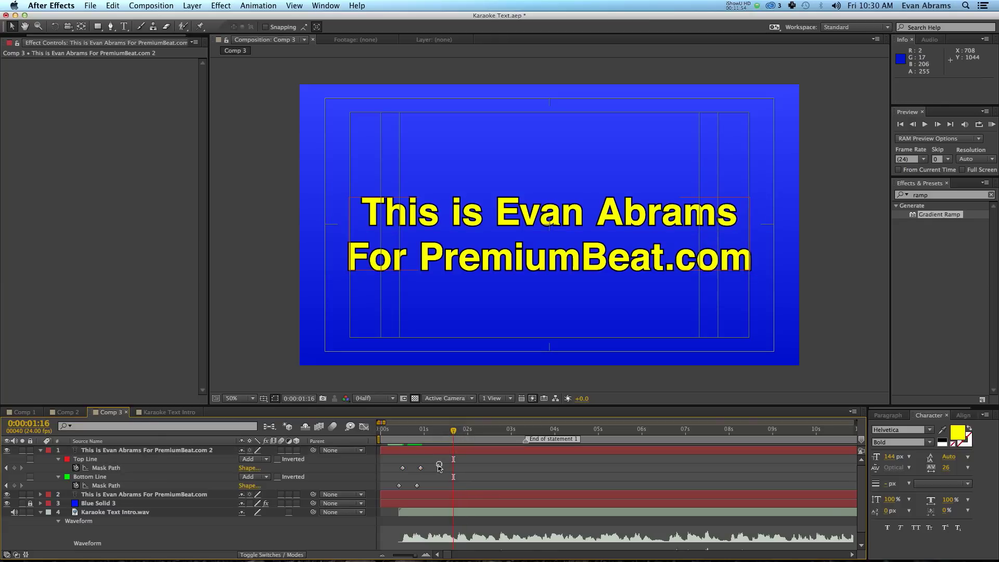
End the Top Line wipe at 0:00:01:16, then run the Bottom Line wipe ending at 0:00:03:08
drag(420, 467, 453, 468)
click(416, 485)
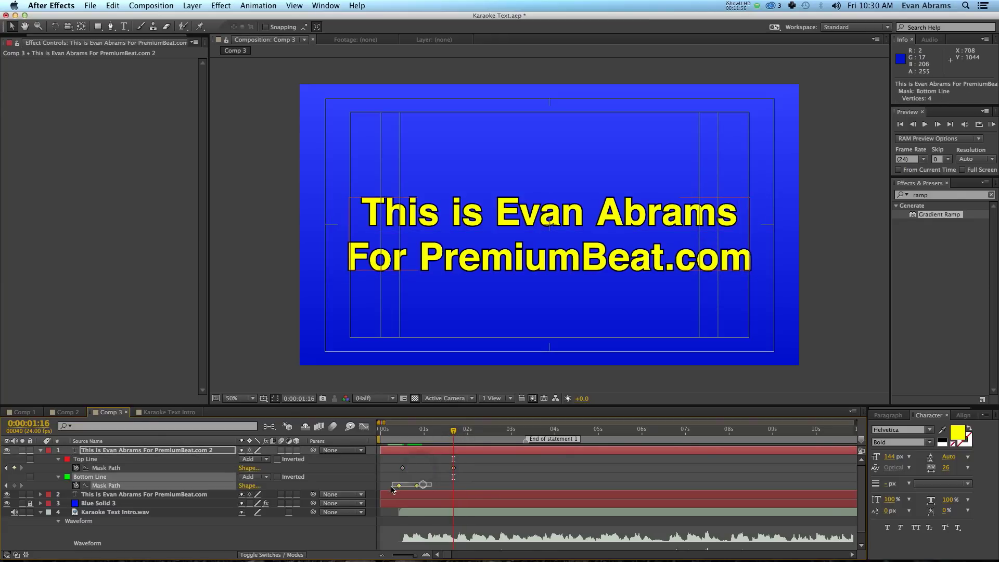
drag(398, 486, 453, 486)
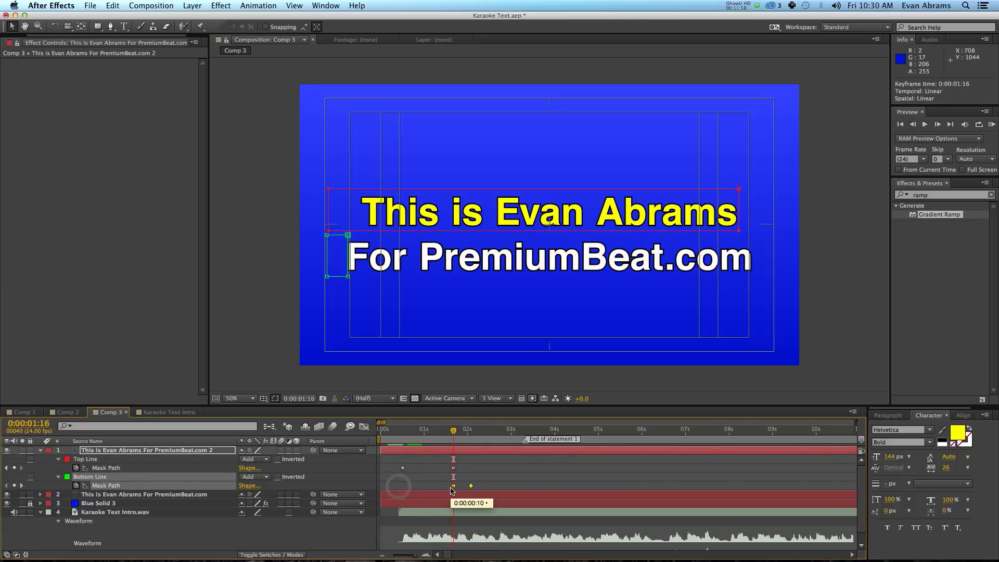
drag(454, 433, 458, 435)
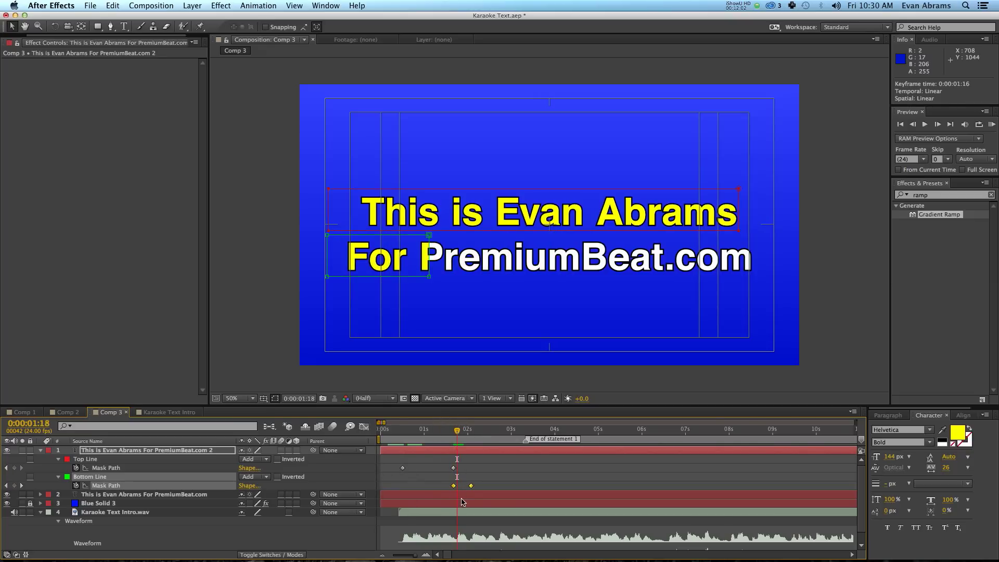
drag(456, 489, 456, 471)
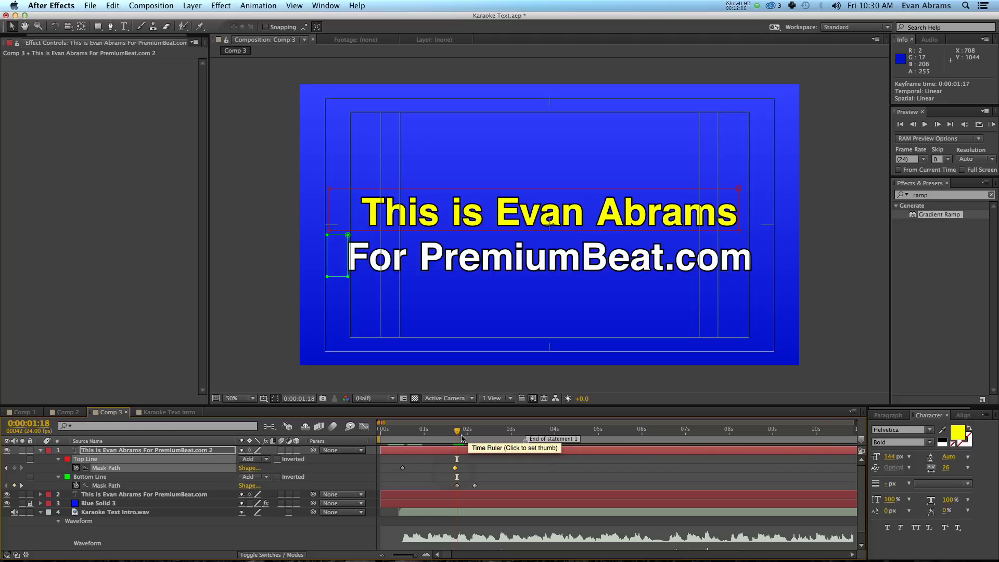
drag(460, 435, 480, 439)
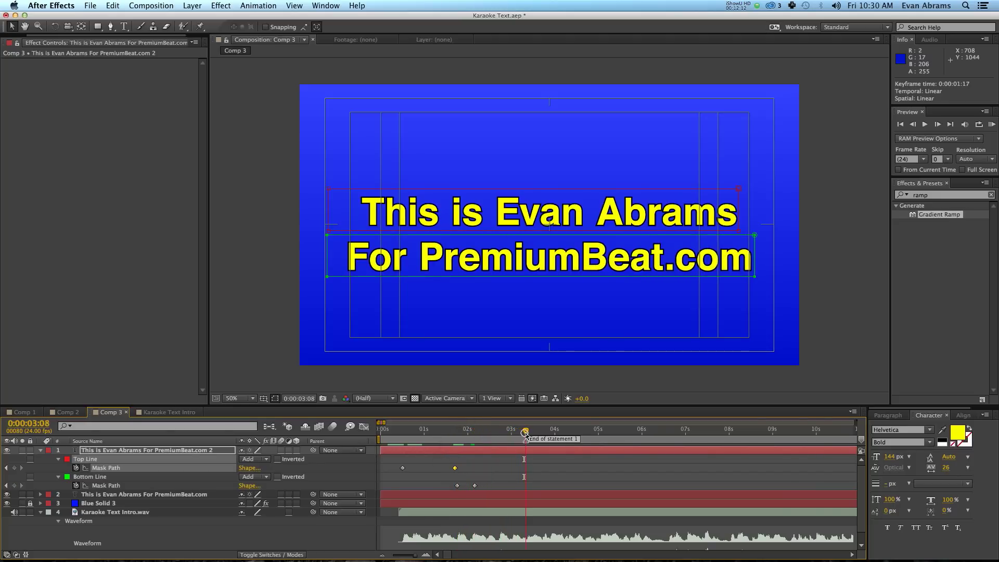
drag(475, 486, 526, 486)
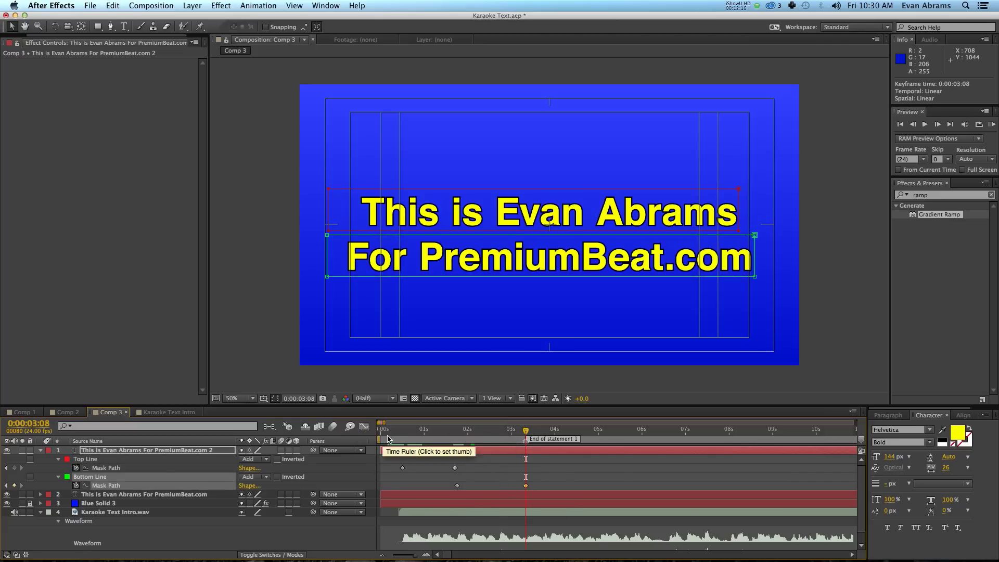
Widen the Top Line mask's right corners so the yellow covers 'This' at frame 18
click(414, 439)
drag(414, 440, 414, 439)
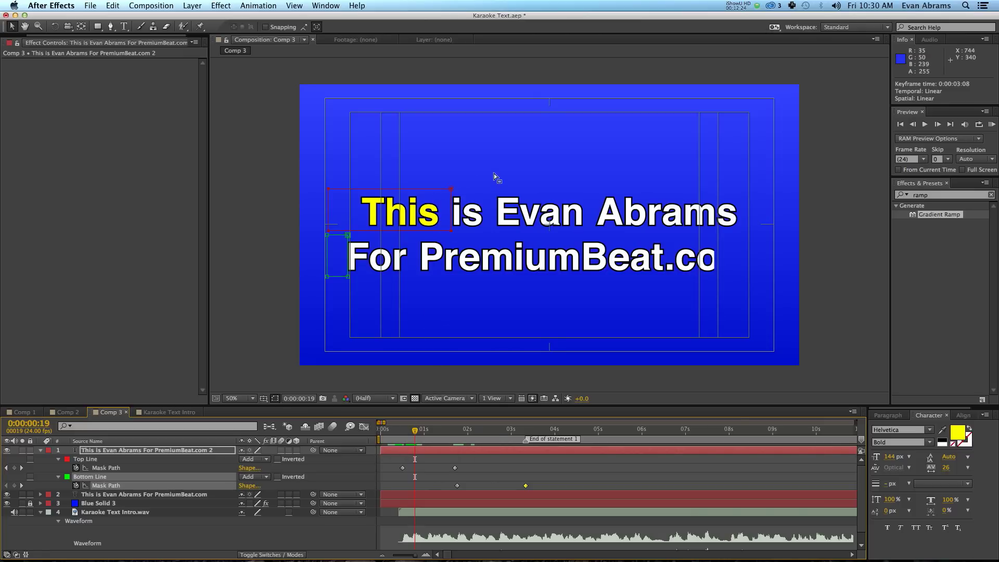
drag(406, 434, 414, 435)
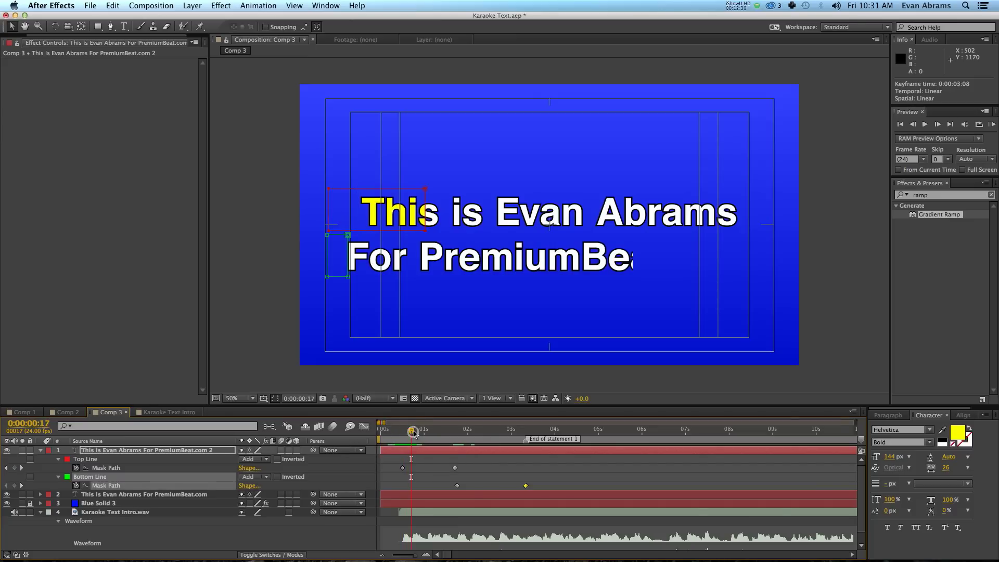
drag(413, 433, 411, 431)
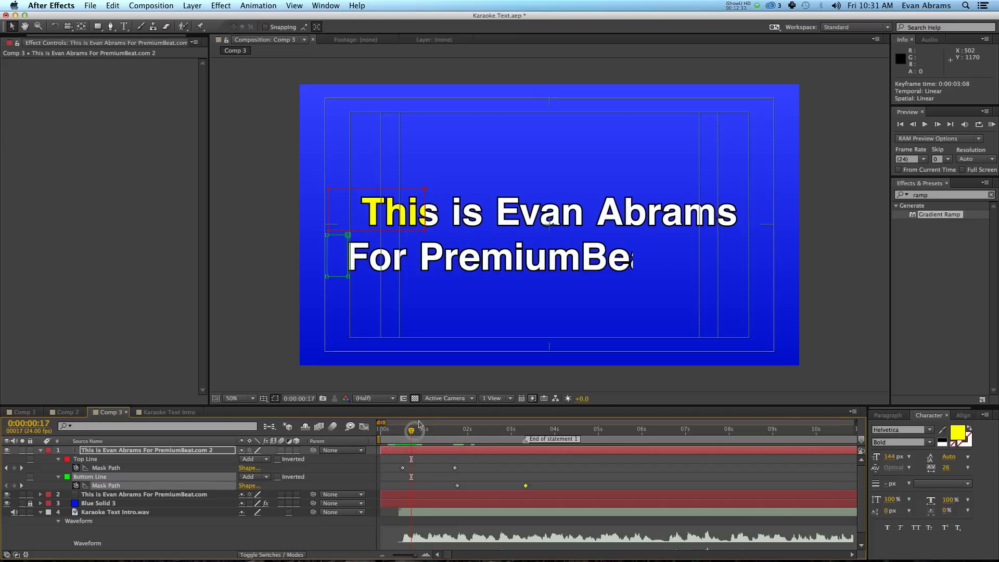
click(426, 189)
shift+click(425, 230)
drag(425, 231, 445, 230)
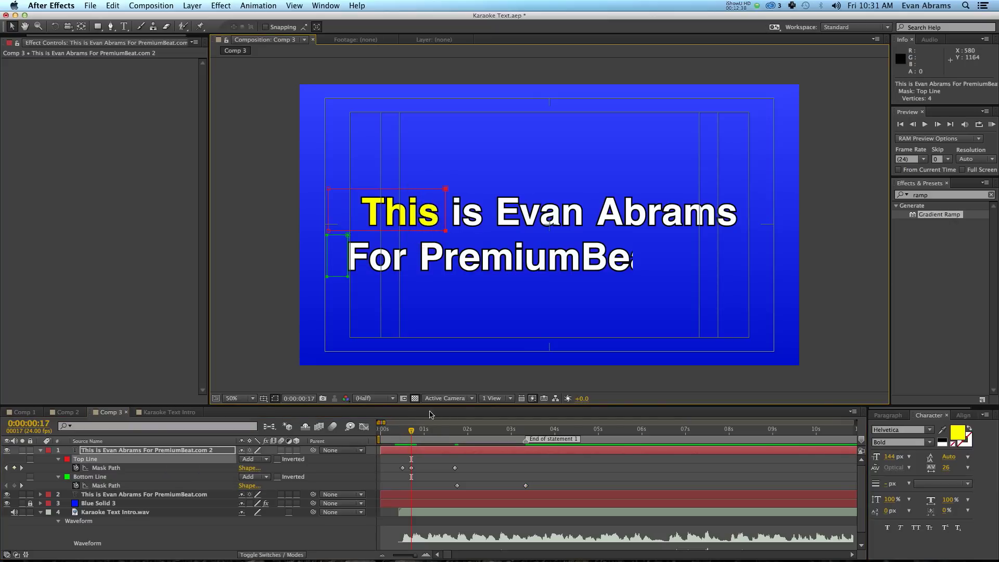
drag(403, 438, 428, 436)
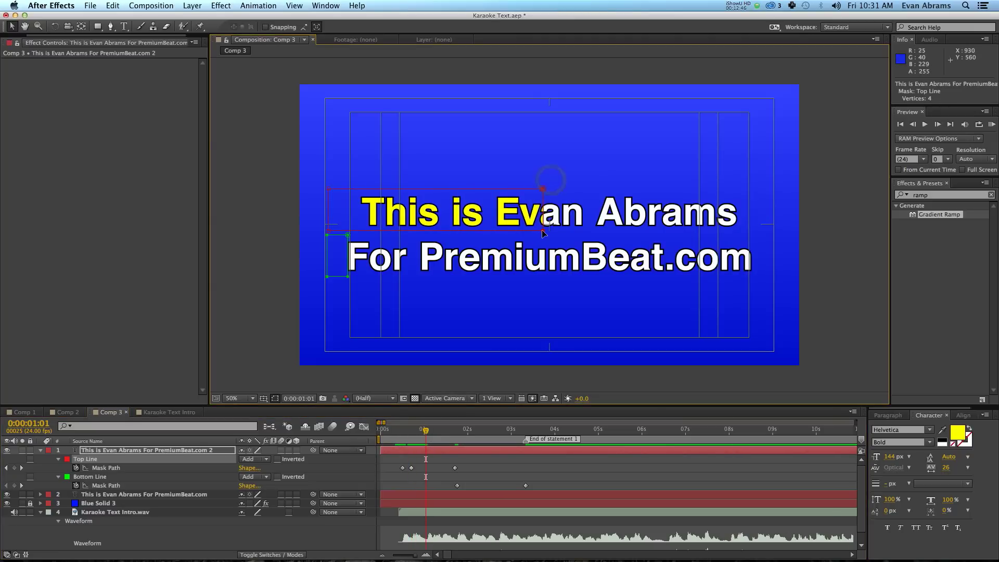
Key the Top Line mask edge at 0:00:01:01 and widen it over 'Evan'
drag(542, 230, 491, 232)
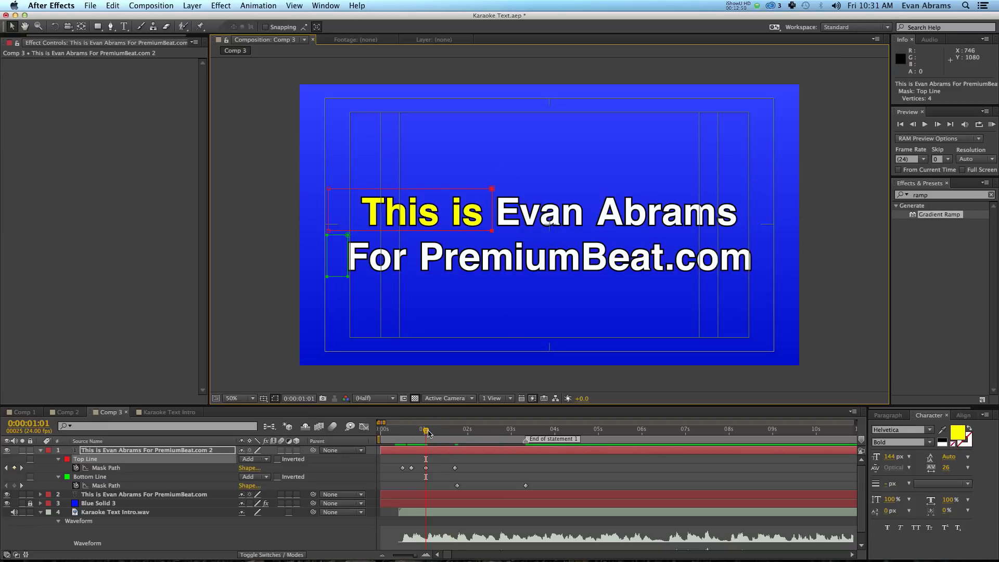
drag(428, 432, 439, 436)
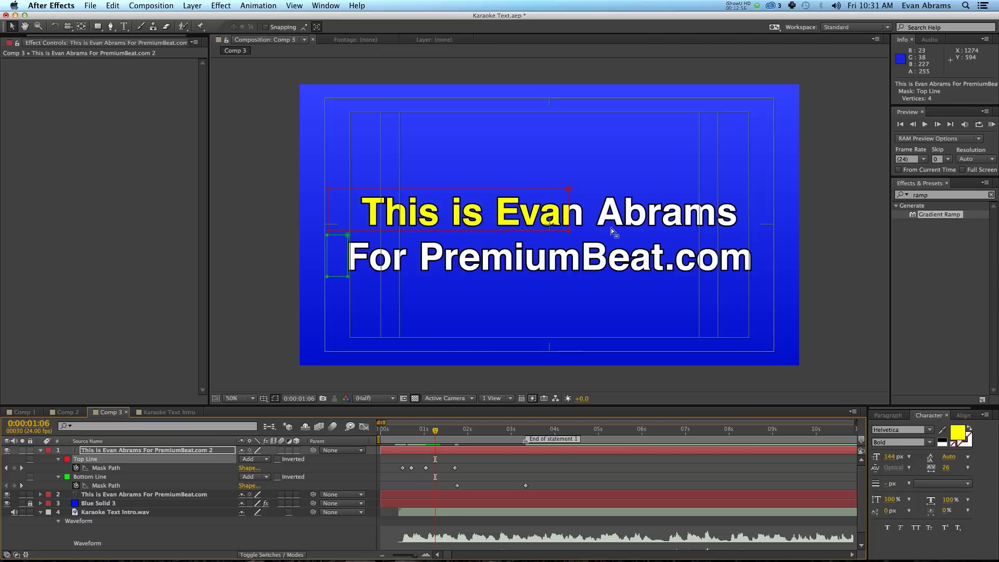
drag(577, 179, 588, 234)
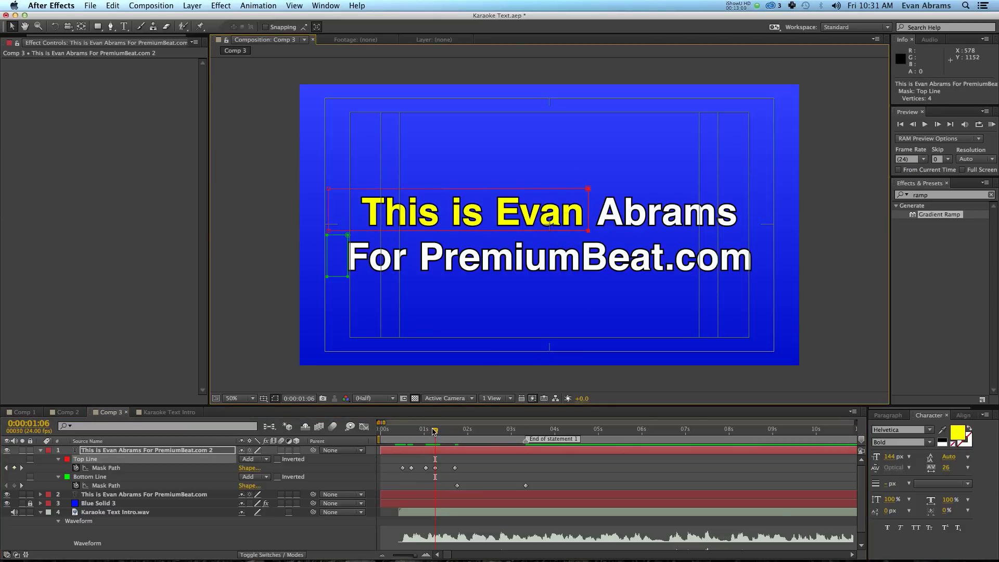
drag(434, 431, 457, 430)
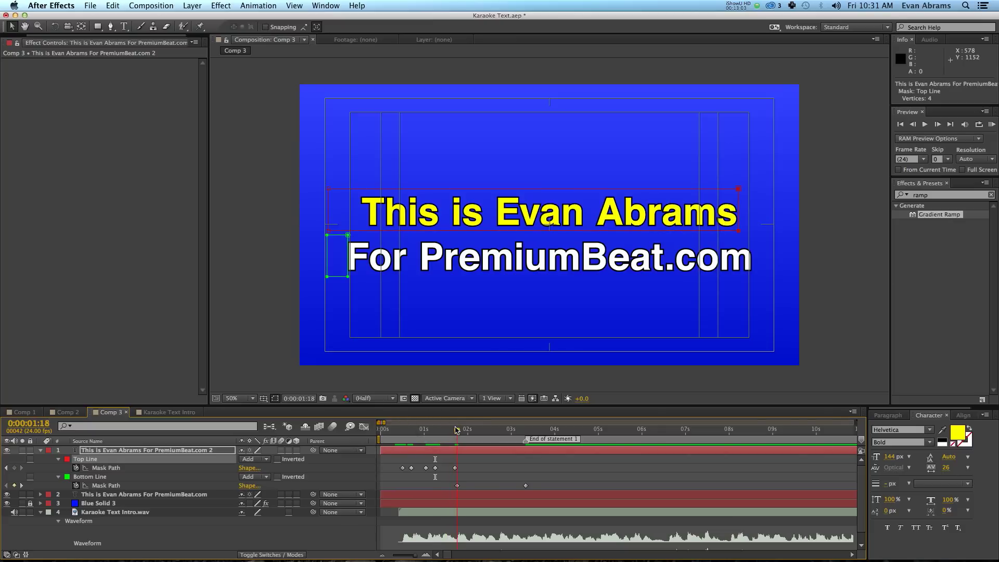
click(454, 468)
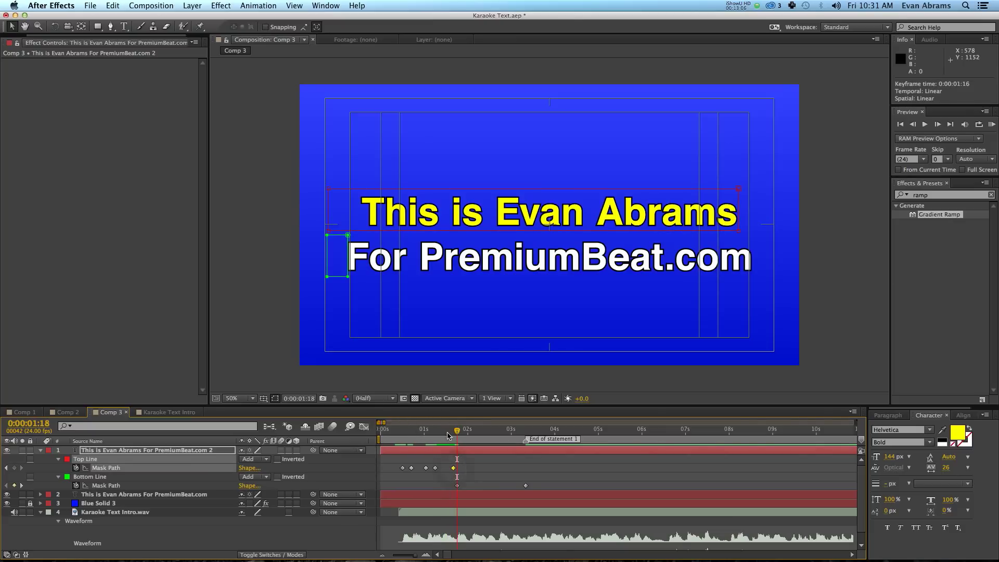
drag(503, 434, 520, 433)
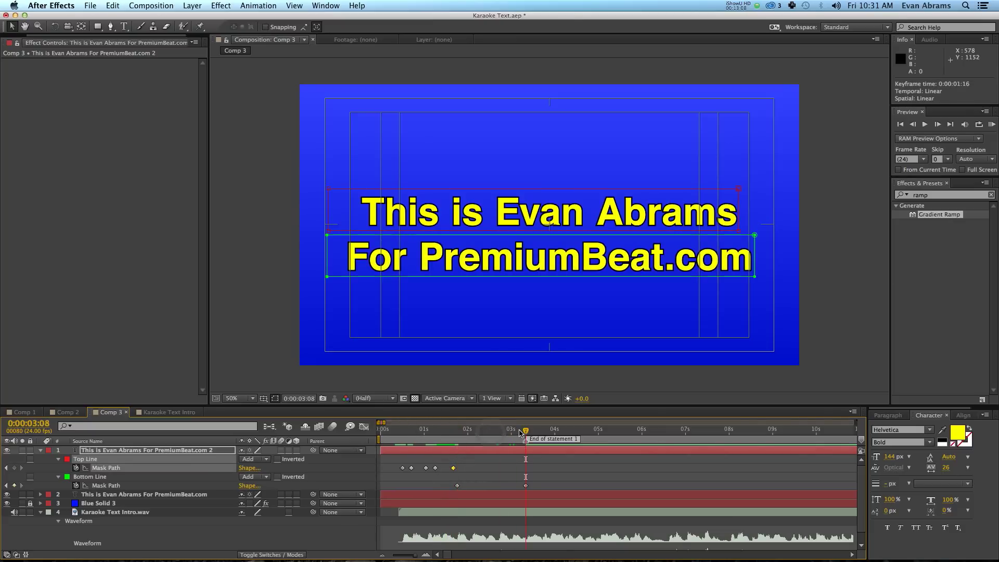
key(KP_0)
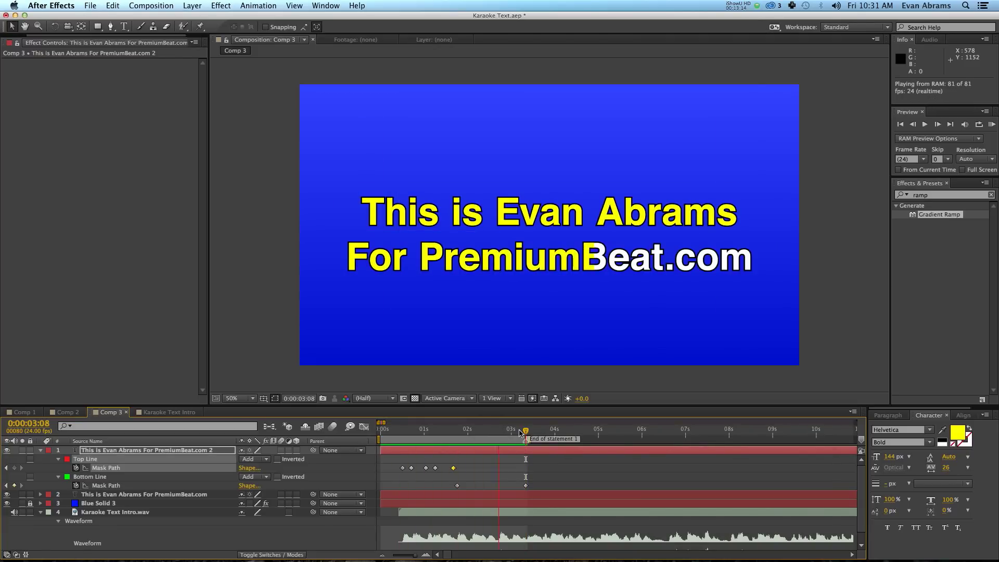
drag(520, 432, 460, 431)
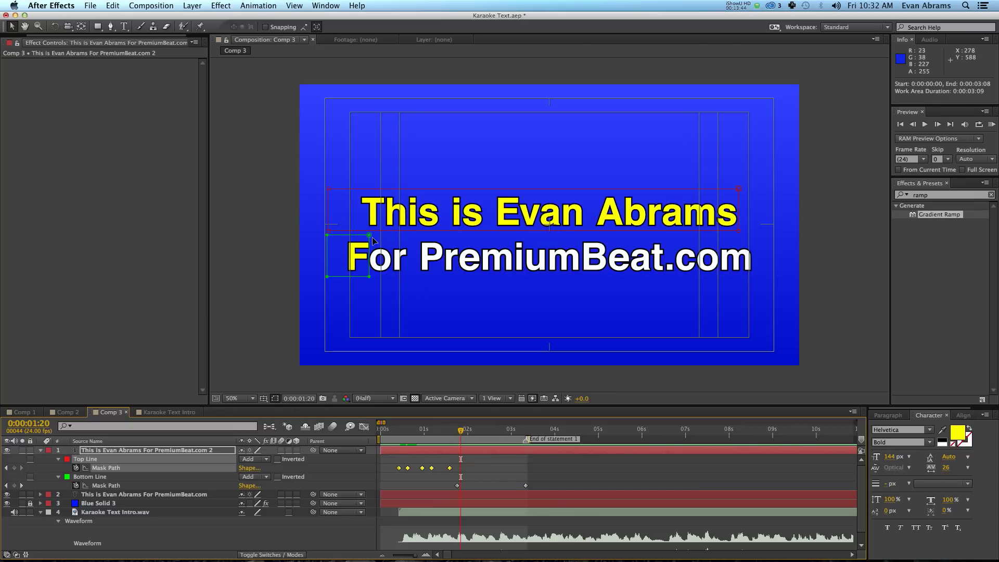
drag(460, 430, 457, 429)
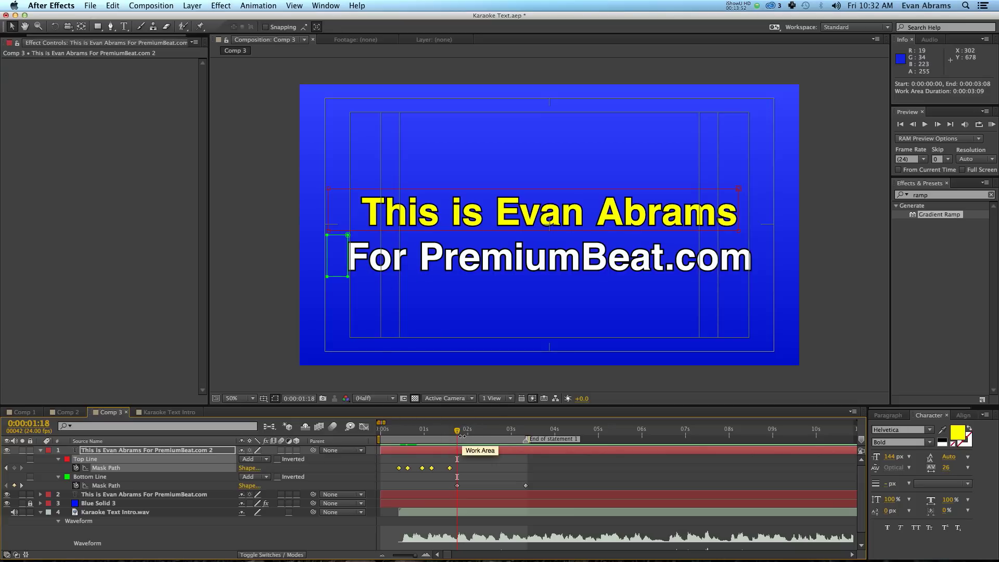
Add a Bottom Line mask keyframe at 2:00 covering 'For' and start stretching over 'PremiumBeat'
click(457, 485)
scroll(375, 290, up, 2)
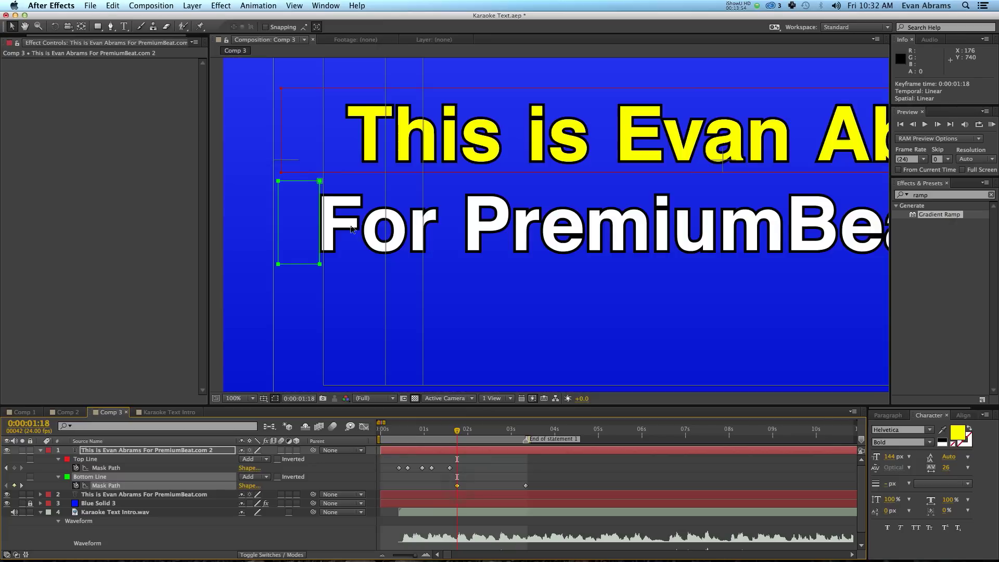
drag(457, 432, 464, 434)
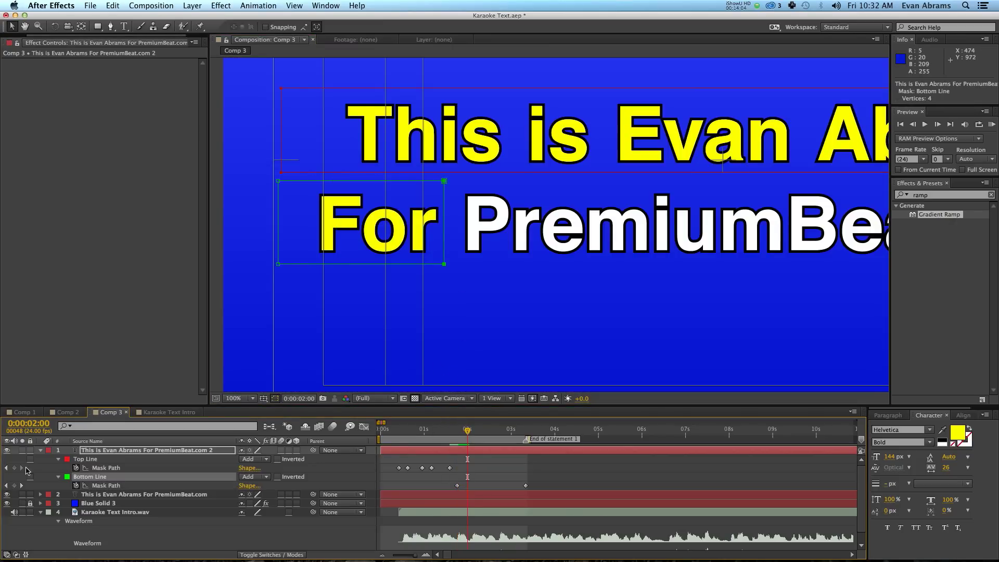
click(14, 485)
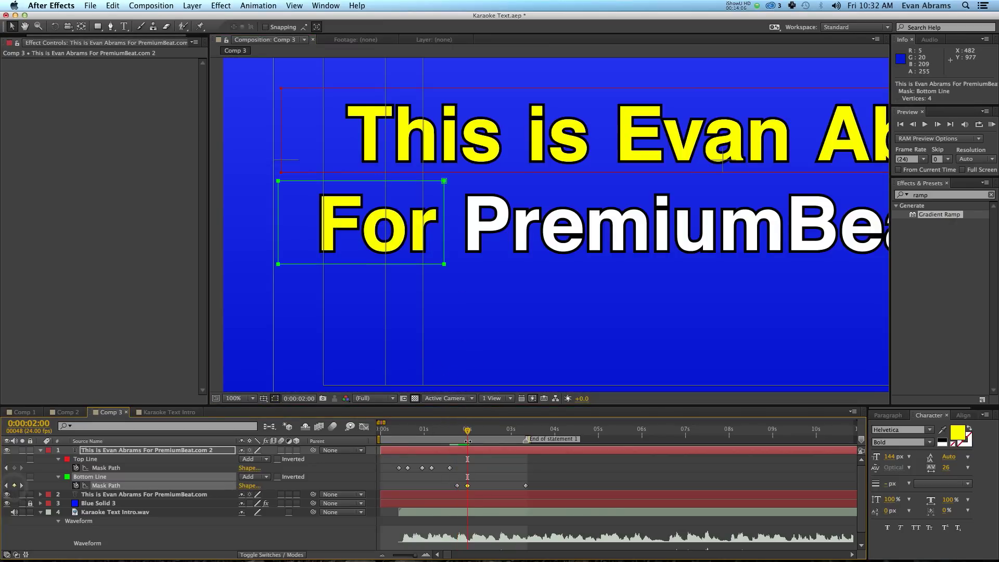
click(475, 432)
drag(475, 432, 488, 431)
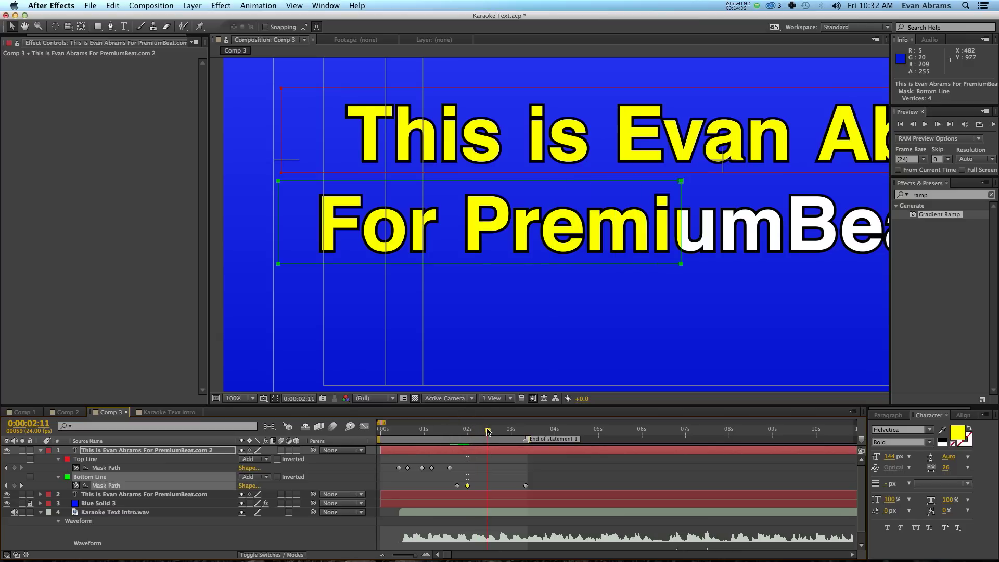
drag(711, 285, 791, 182)
drag(487, 431, 497, 432)
Widen the Bottom Line mask over 'PremiumBeat' and '.com', moving the 3:00 key to 2:23
drag(704, 301, 423, 323)
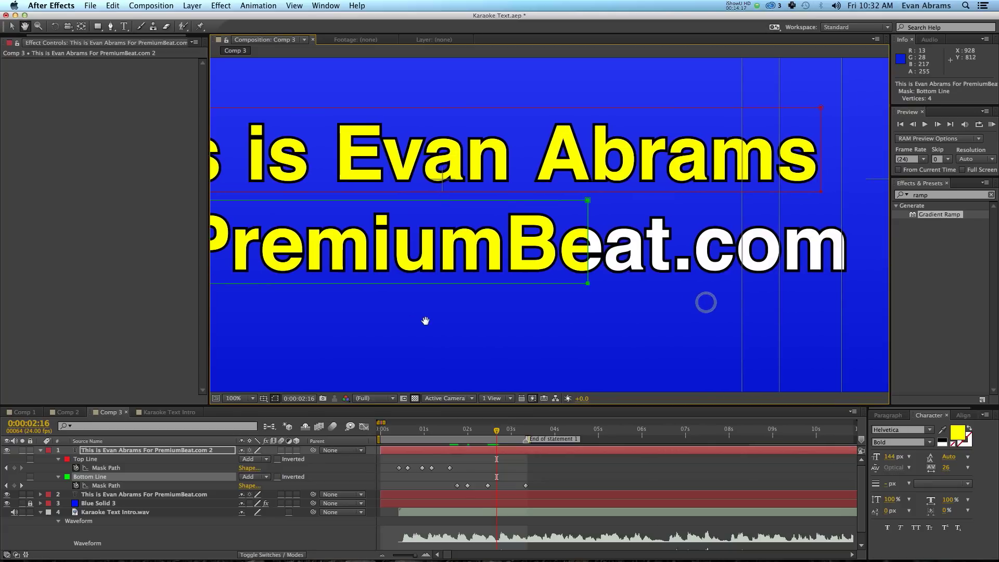
drag(496, 429, 498, 434)
drag(604, 200, 675, 201)
drag(499, 430, 512, 431)
drag(791, 331, 692, 214)
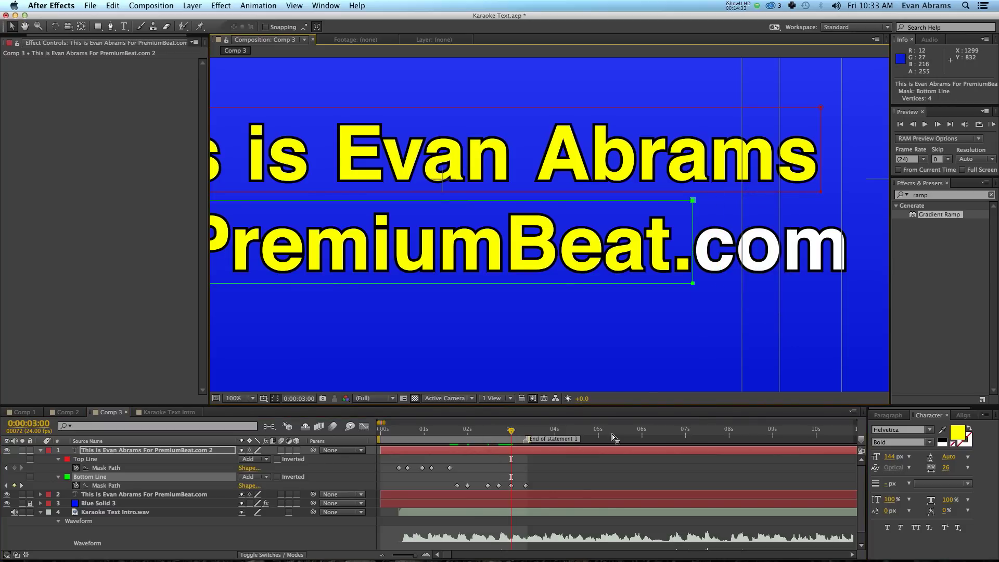
drag(511, 485, 510, 485)
drag(511, 429, 525, 431)
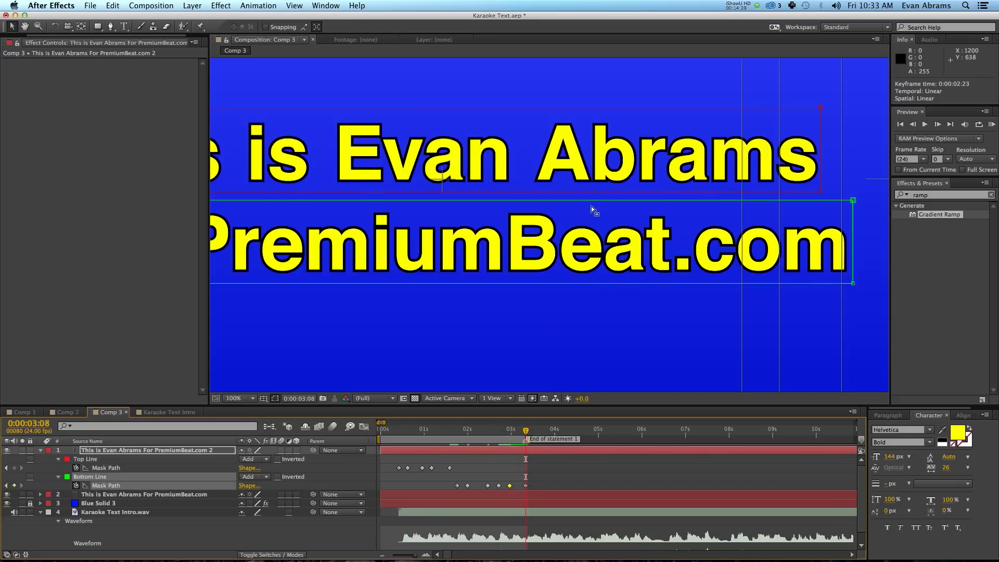
RAM preview the word-by-word Bottom Line wipe with audio, then restore the 50% view
scroll(593, 209, down, 4)
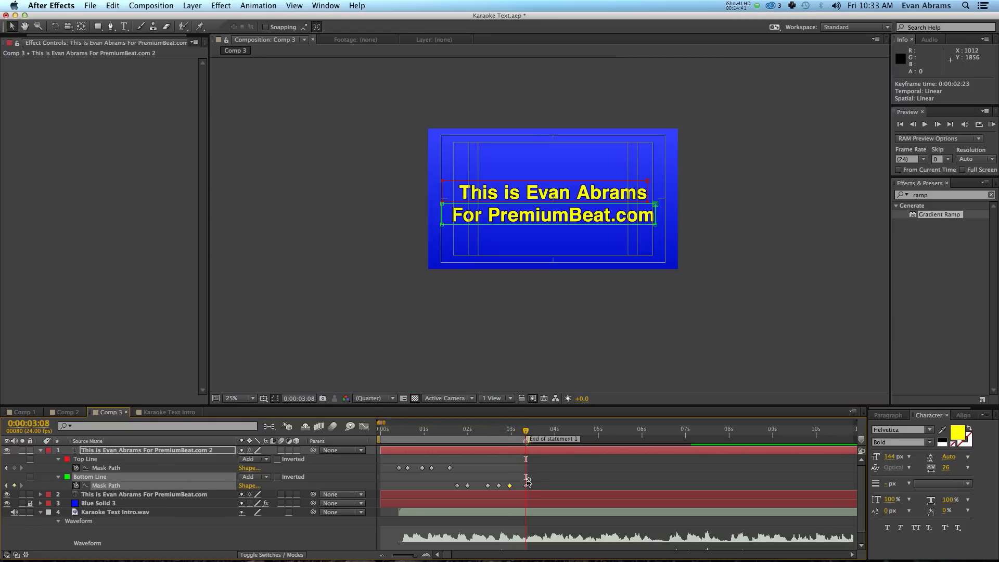
drag(526, 478, 453, 487)
right_click(453, 486)
click(599, 483)
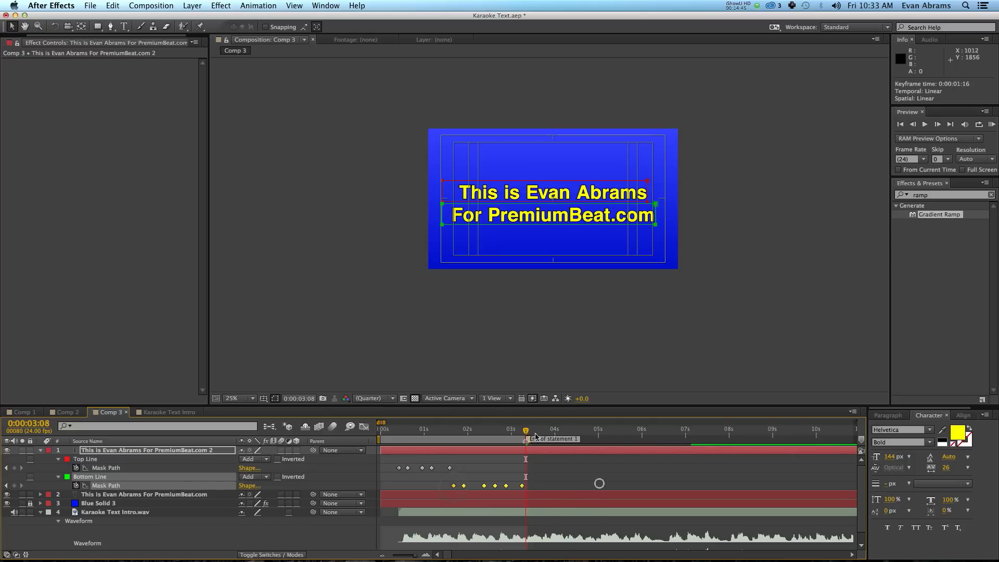
key(KP_0)
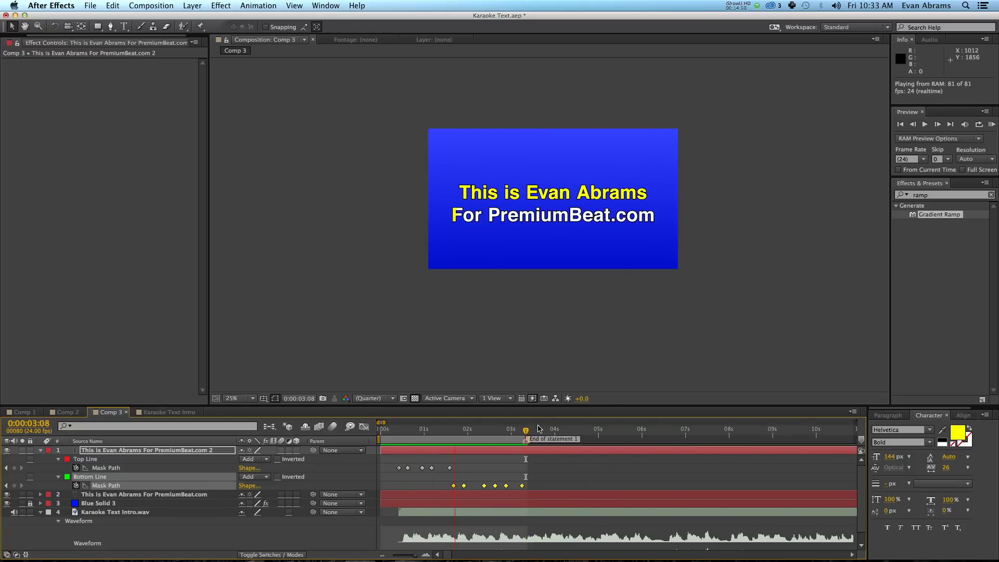
key(space)
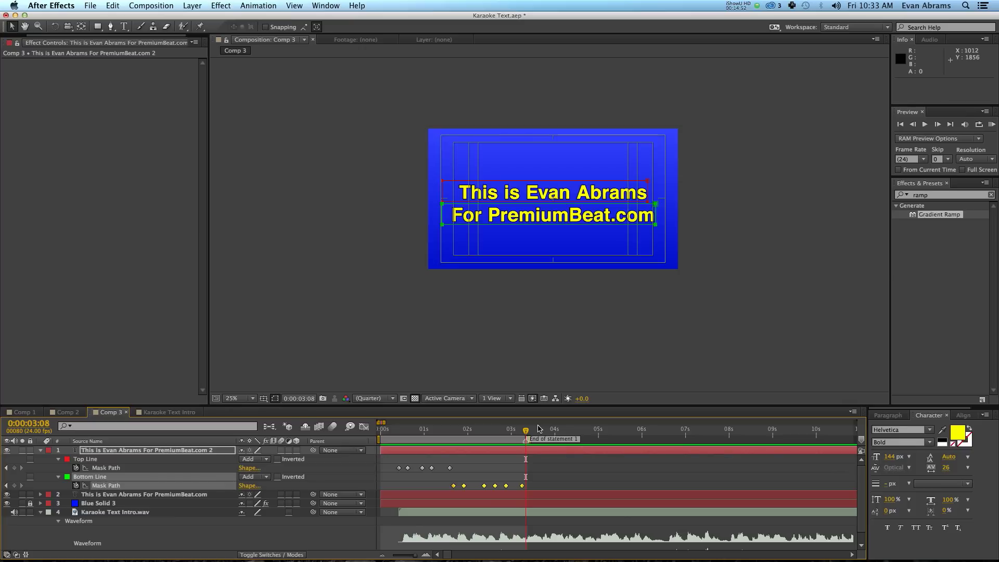
key(period)
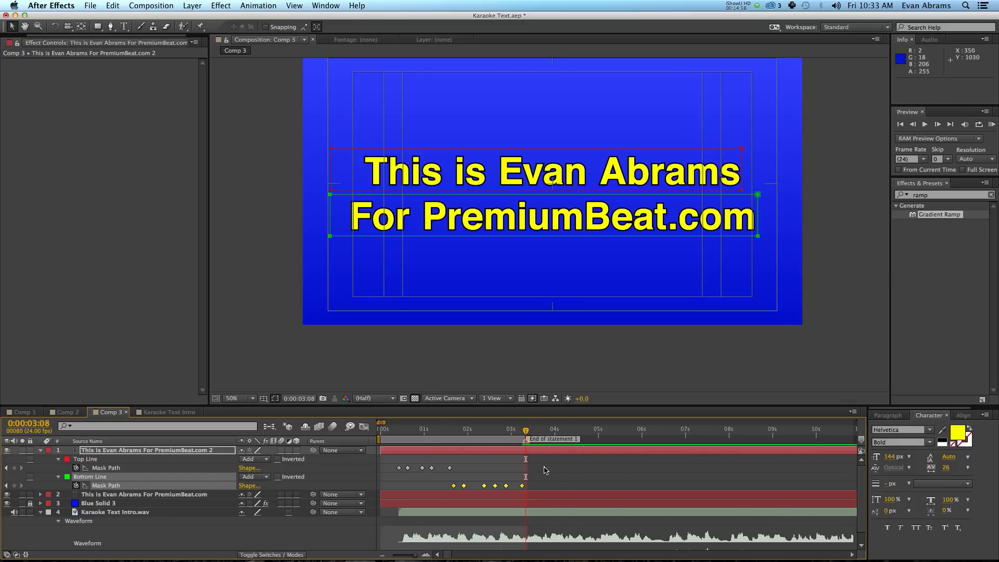
Select both text layers and reveal their Mask Path properties
click(538, 464)
click(509, 451)
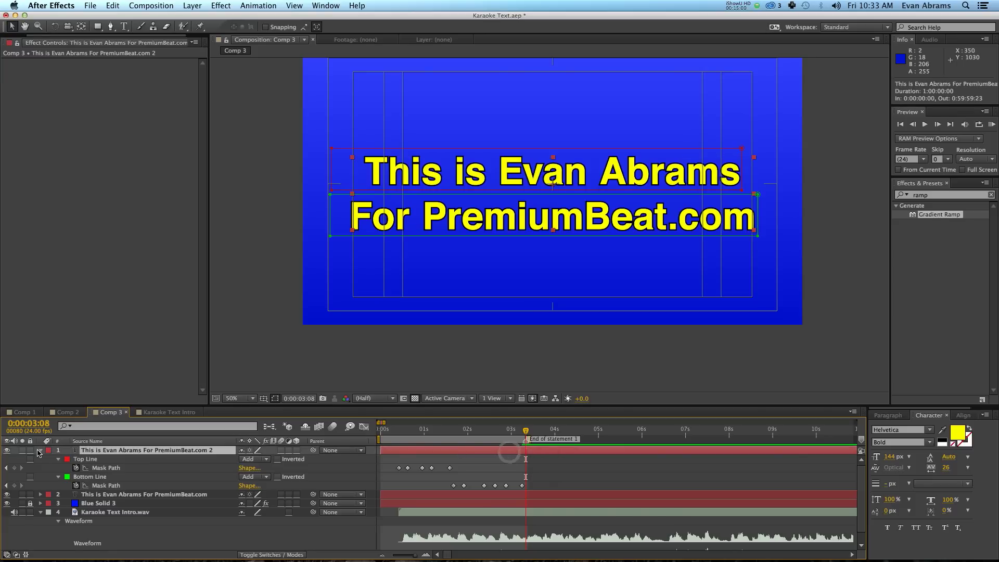
click(41, 451)
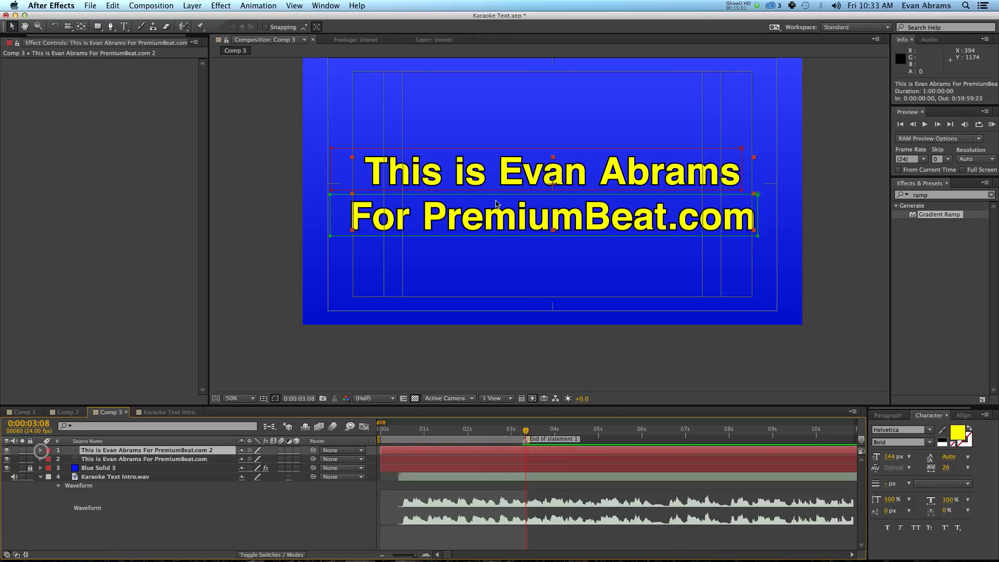
click(305, 535)
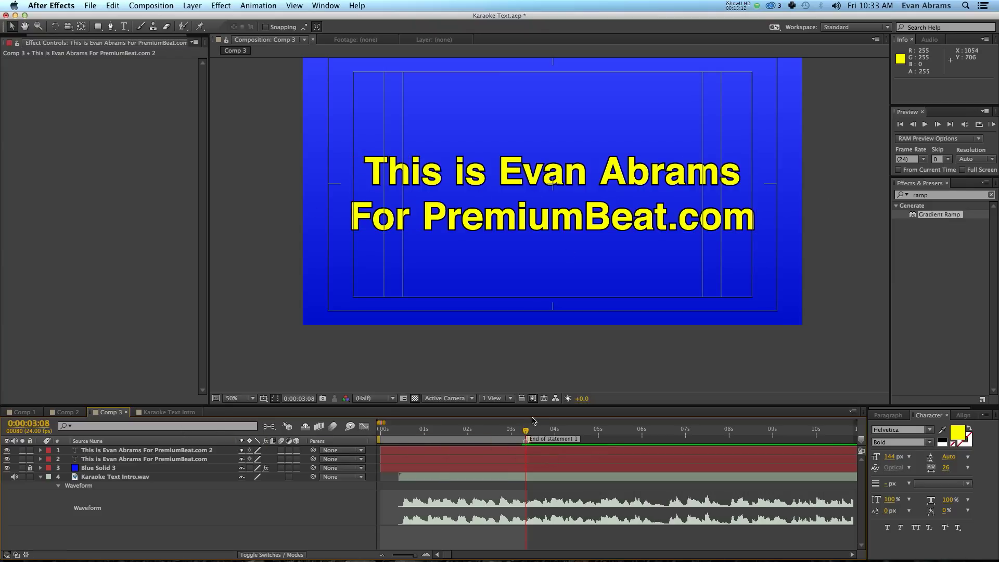
shift+click(533, 456)
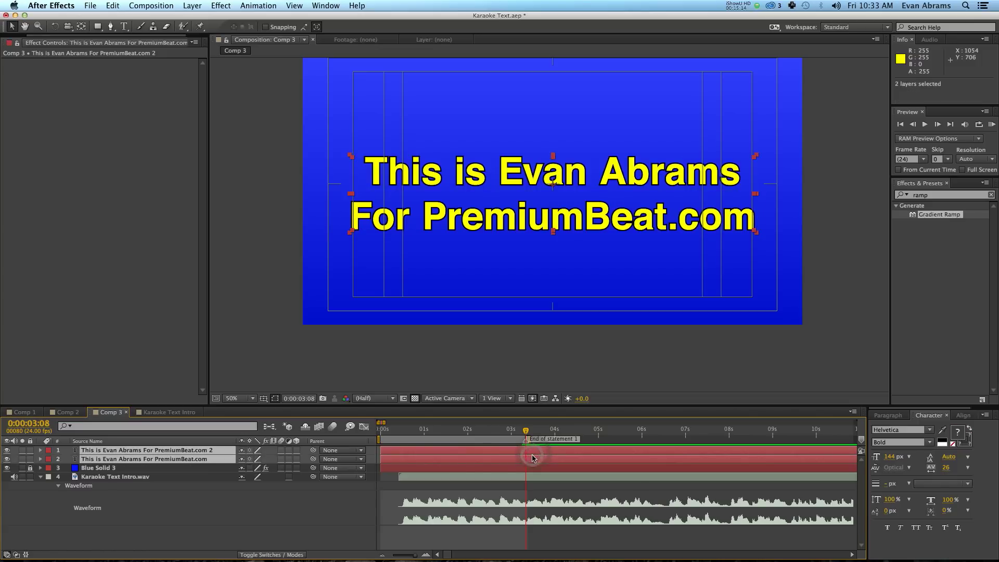
key(u)
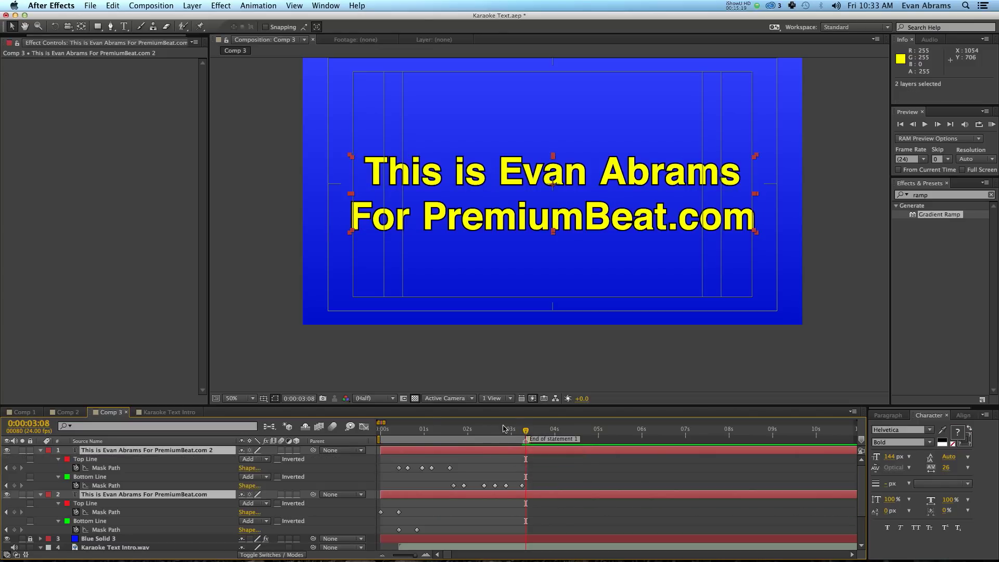
Add Top Line and Bottom Line Mask Path keyframes at 0:00:03:08 on both layers
click(14, 467)
click(14, 485)
click(14, 512)
click(14, 529)
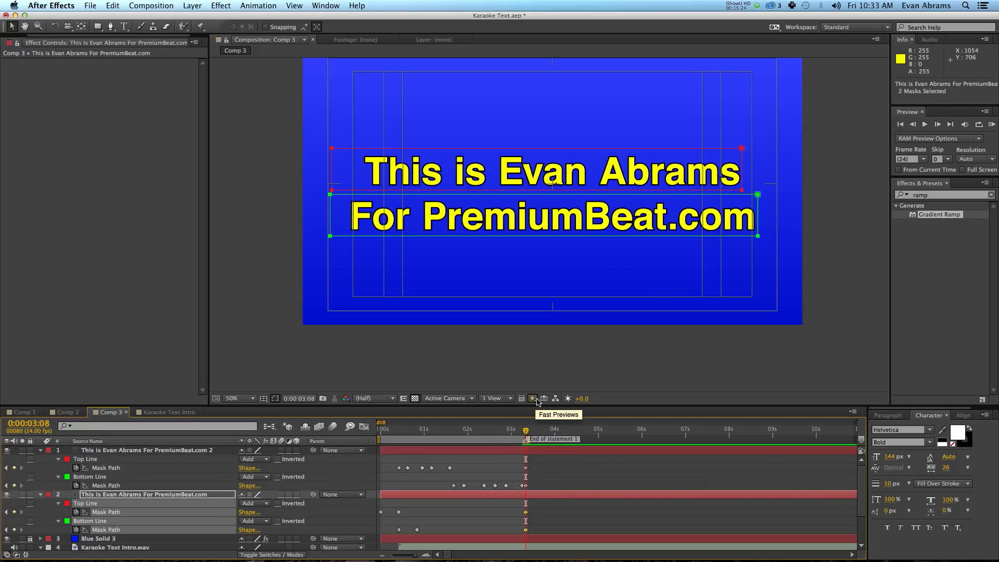
key(space)
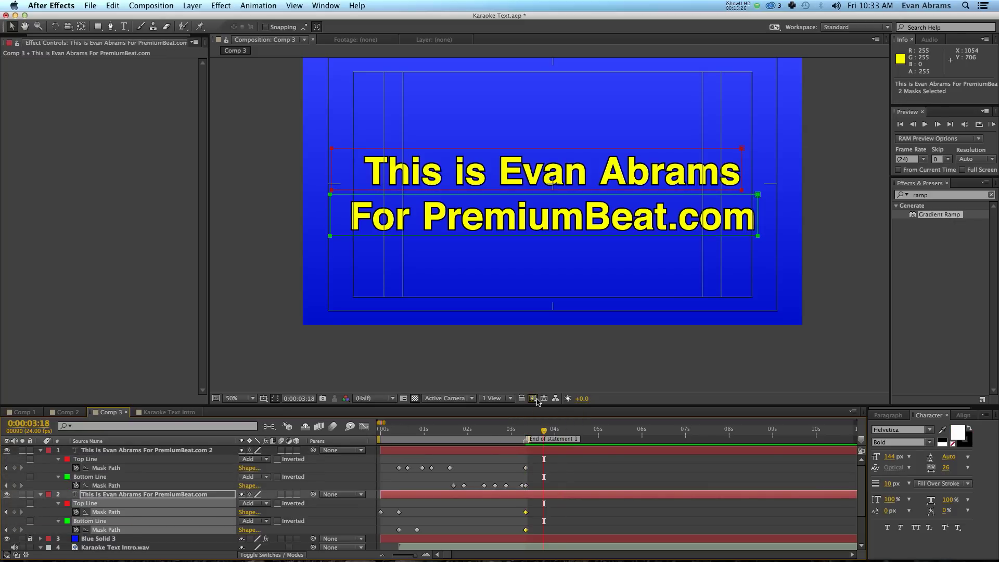
Shrink the yellow layer's Top and Bottom Line masks to a sliver past 'com'
click(146, 450)
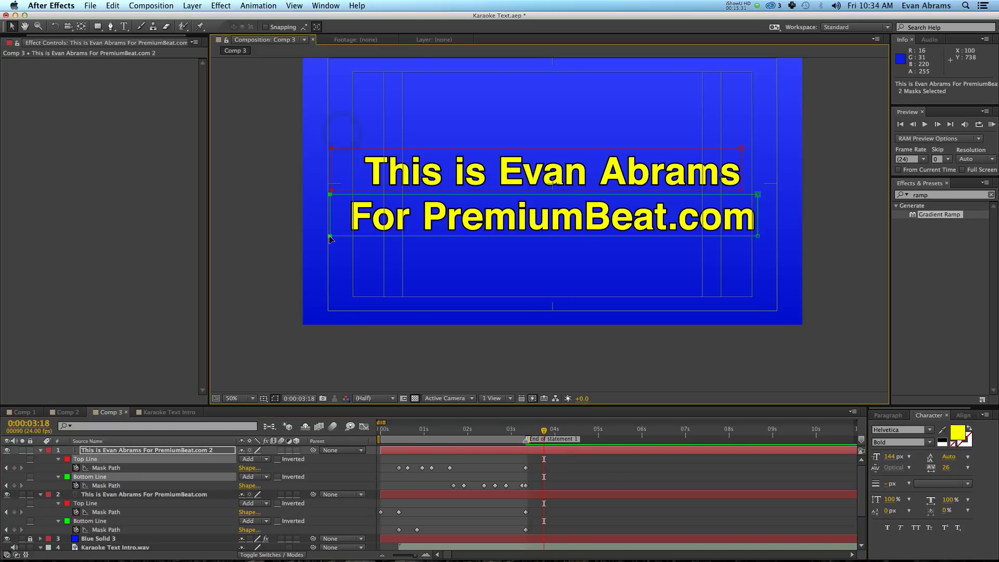
drag(330, 236, 747, 261)
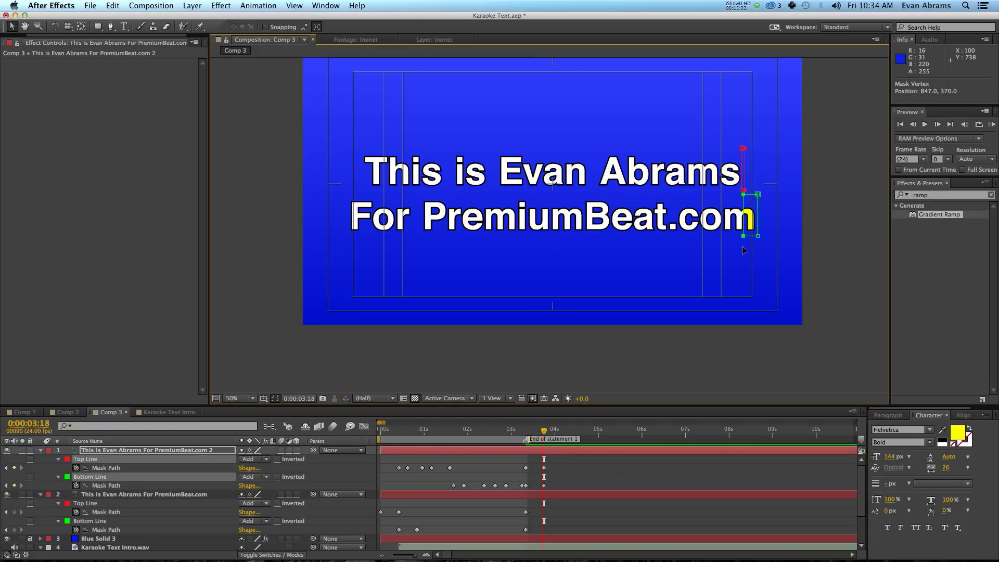
drag(725, 195, 766, 197)
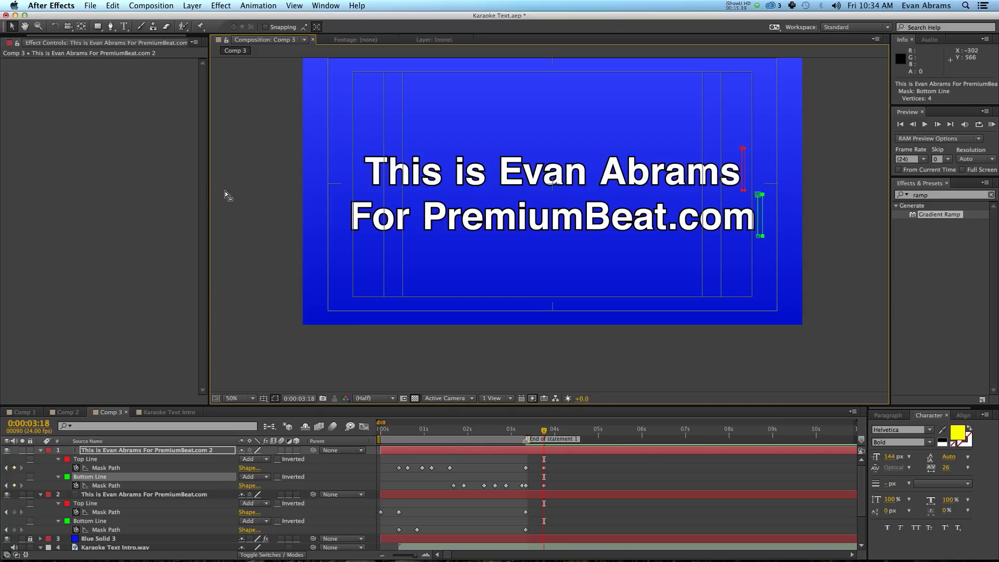
key(super+r)
drag(216, 189, 205, 239)
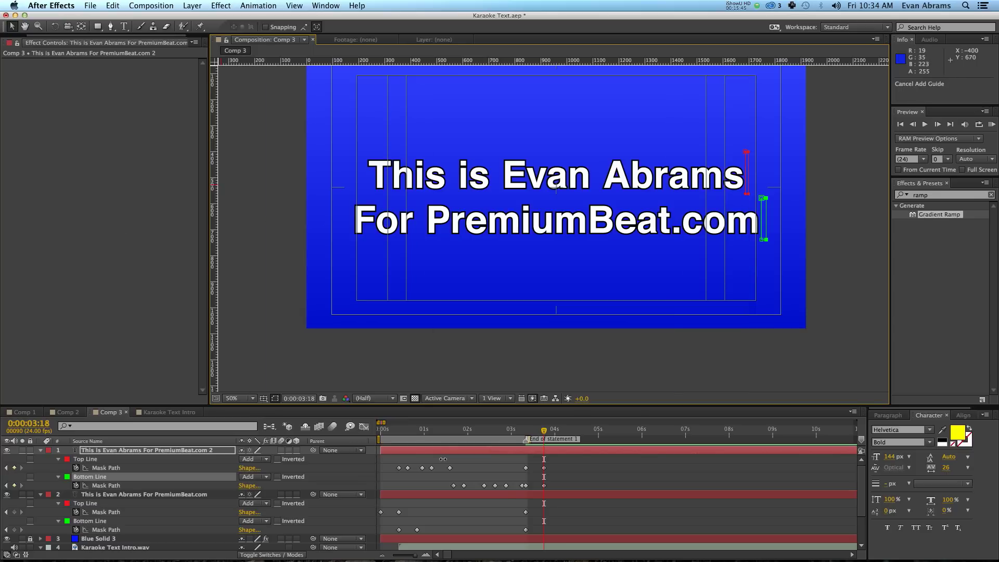
Copy the yellow layer's Top and Bottom Line wipe-off keyframes onto the white layer at 3:08
click(525, 468)
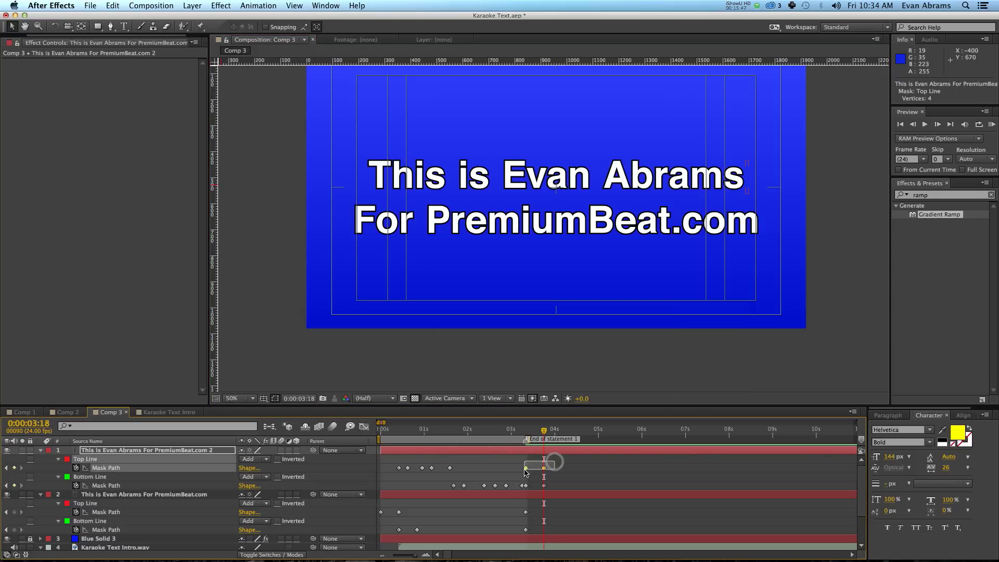
key(super+c)
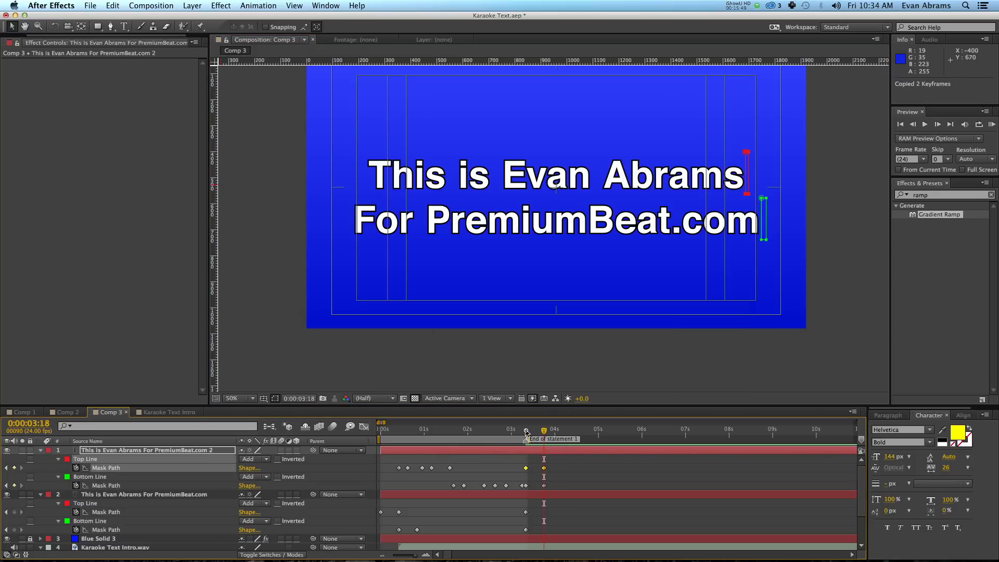
click(525, 431)
click(525, 512)
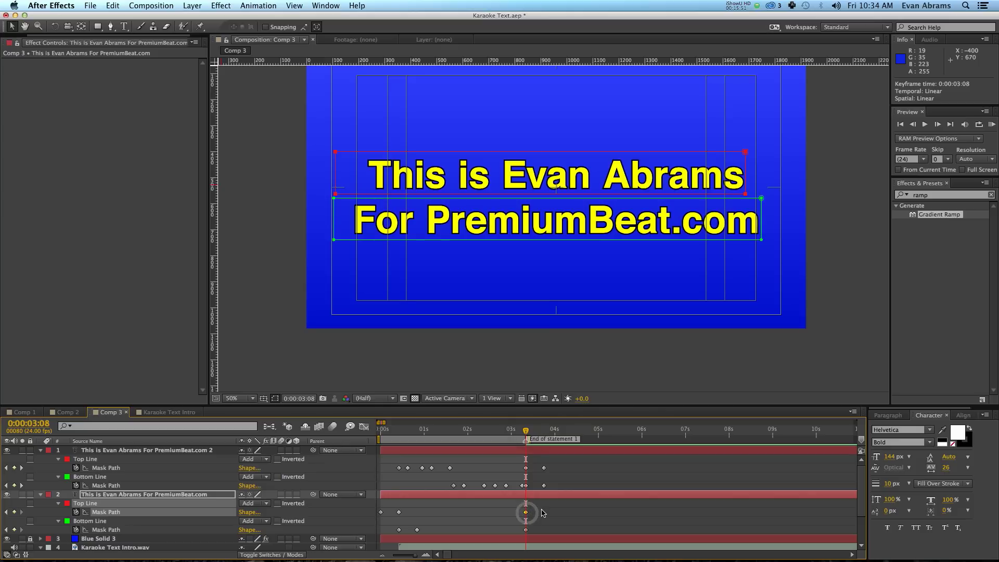
key(super+v)
click(544, 485)
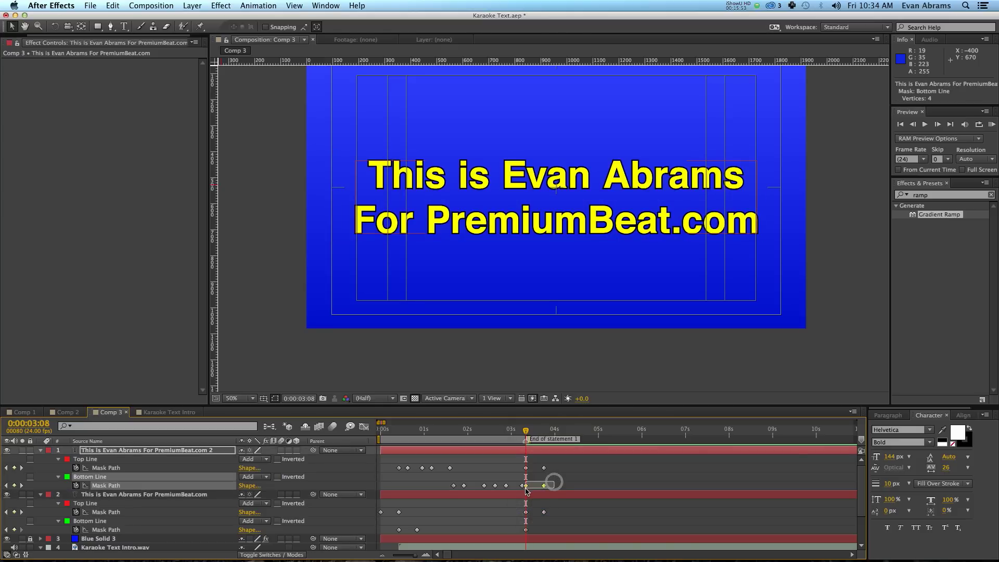
key(super+c)
click(525, 530)
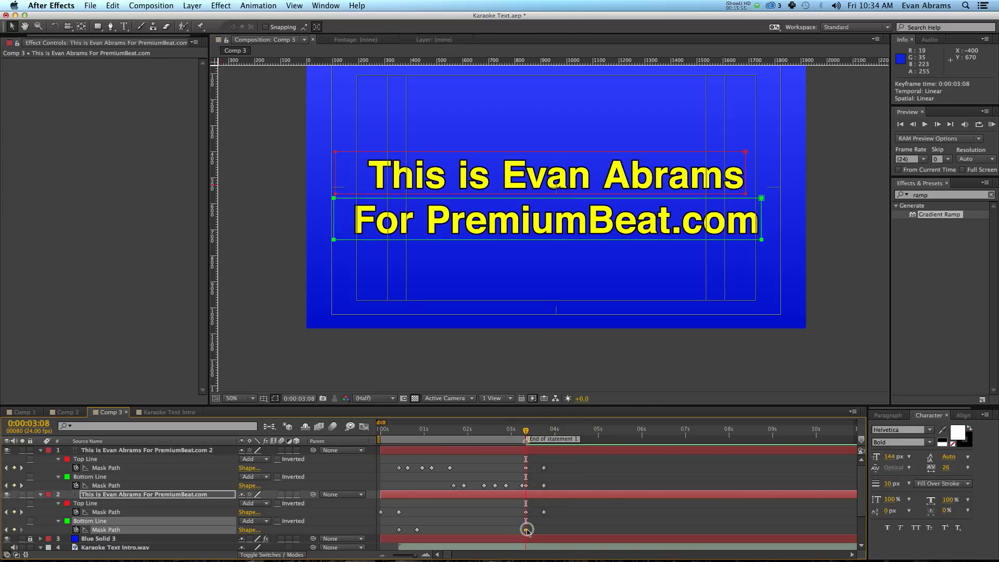
key(super+v)
Retime the Top Line wipe-off keyframes and preview the title clearing by 0:00:03:18
key(KP_0)
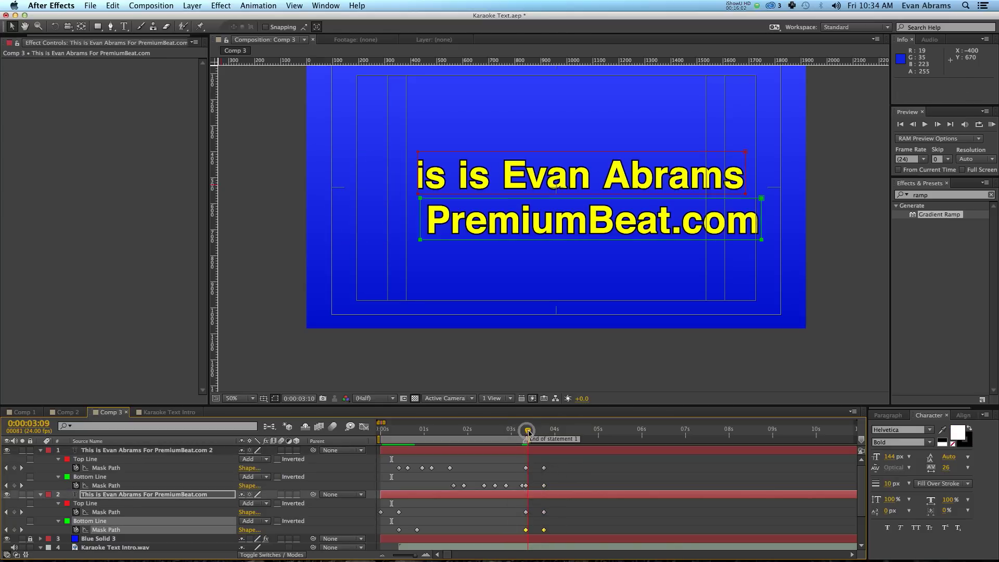
key(KP_0)
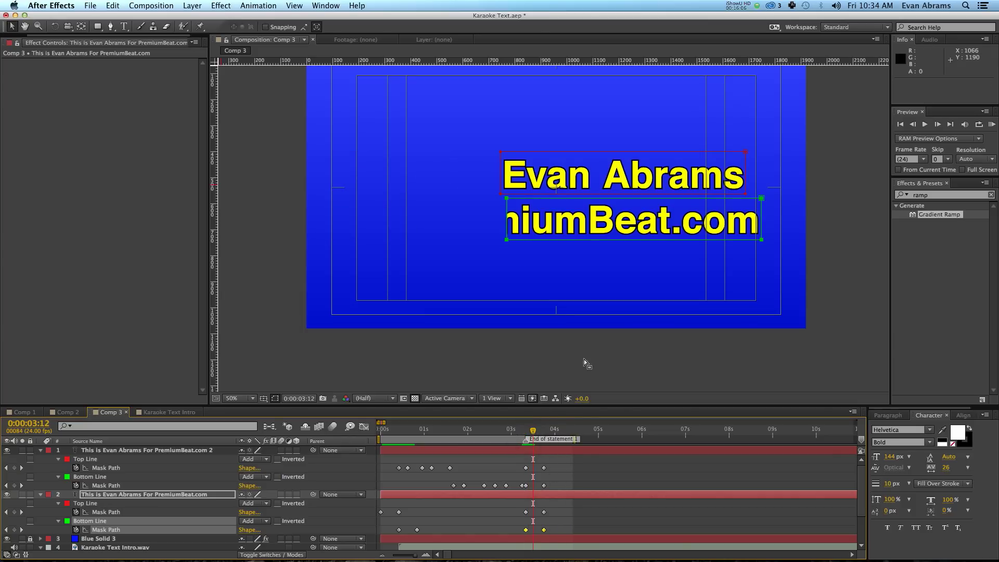
key(h)
key(Page_Down)
key(Page_Down)
key(Page_Down)
key(Page_Down)
key(v)
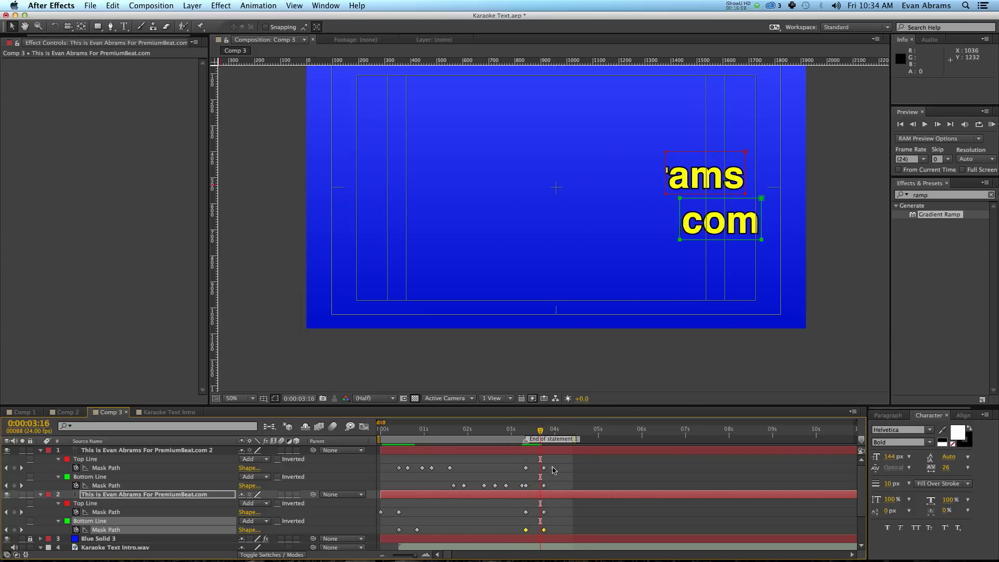
drag(552, 468, 520, 476)
drag(561, 513, 525, 516)
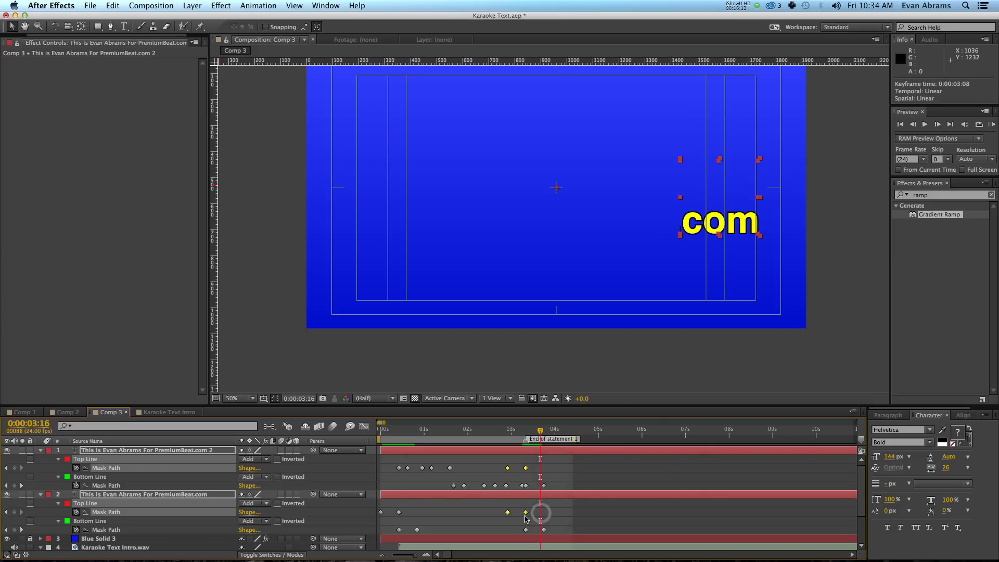
click(508, 431)
key(space)
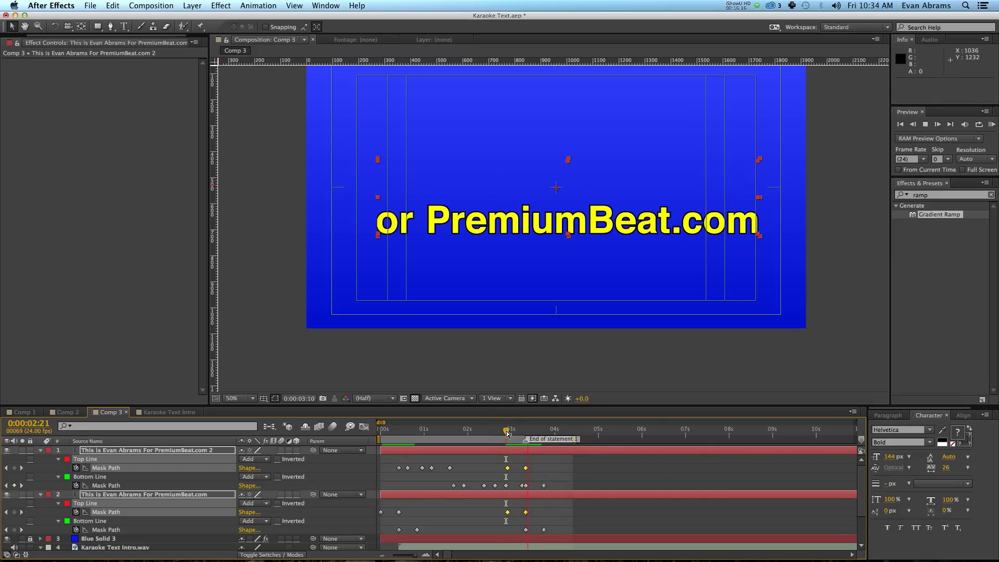
click(543, 430)
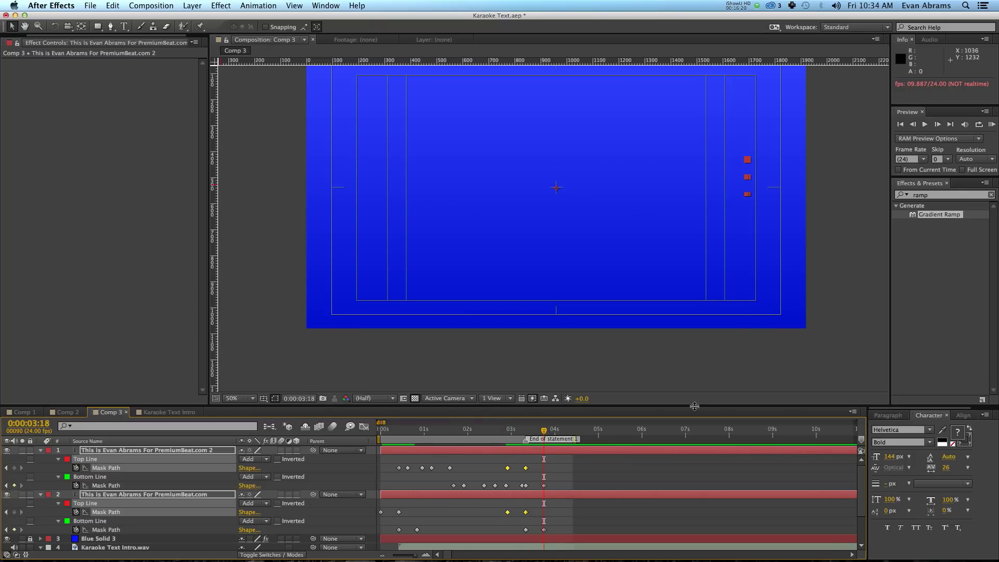
Scrub around 0:00:01:14–0:00:01:16 to check the karaoke highlight timing
click(454, 432)
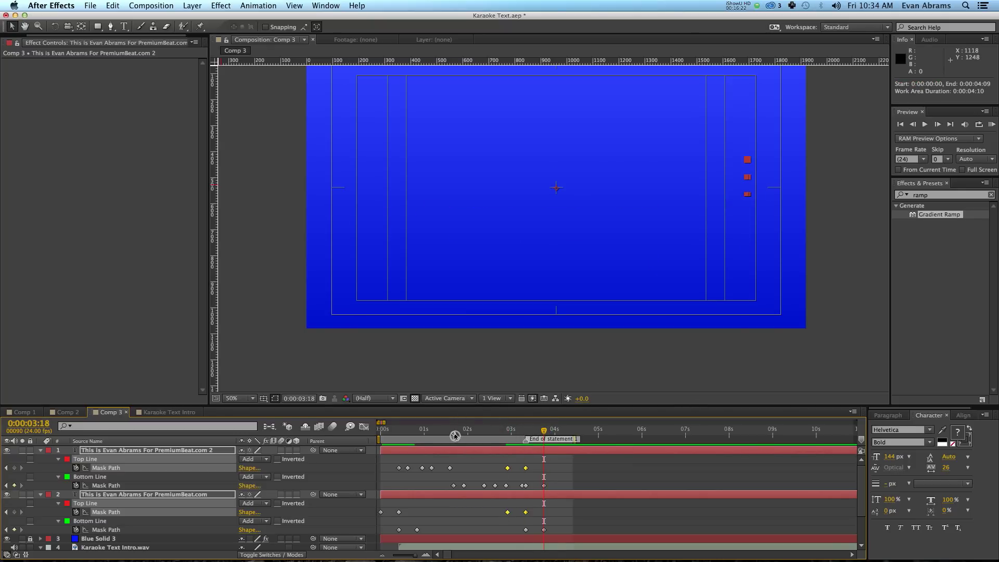
click(450, 432)
scroll(443, 536, down, 3)
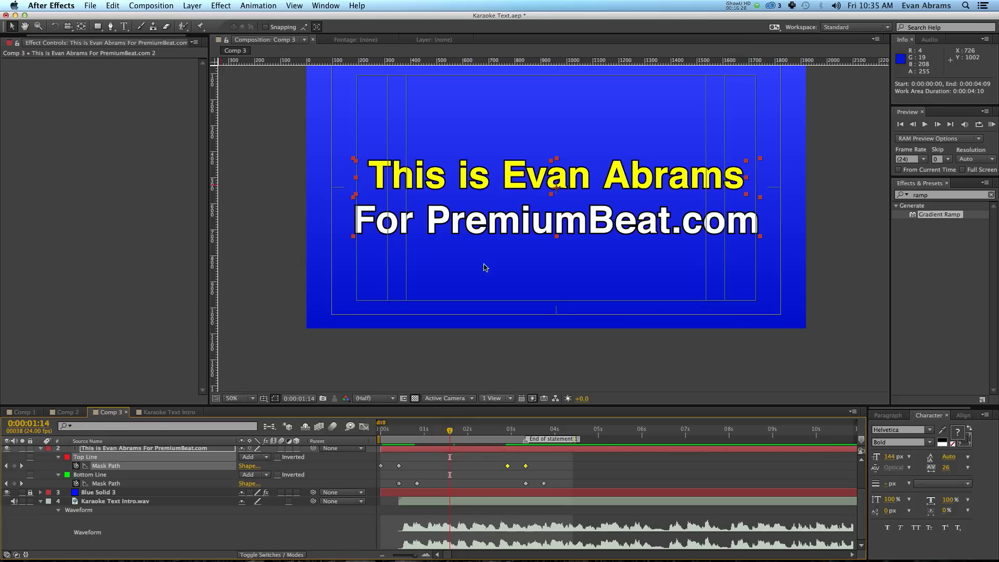
scroll(458, 527, up, 3)
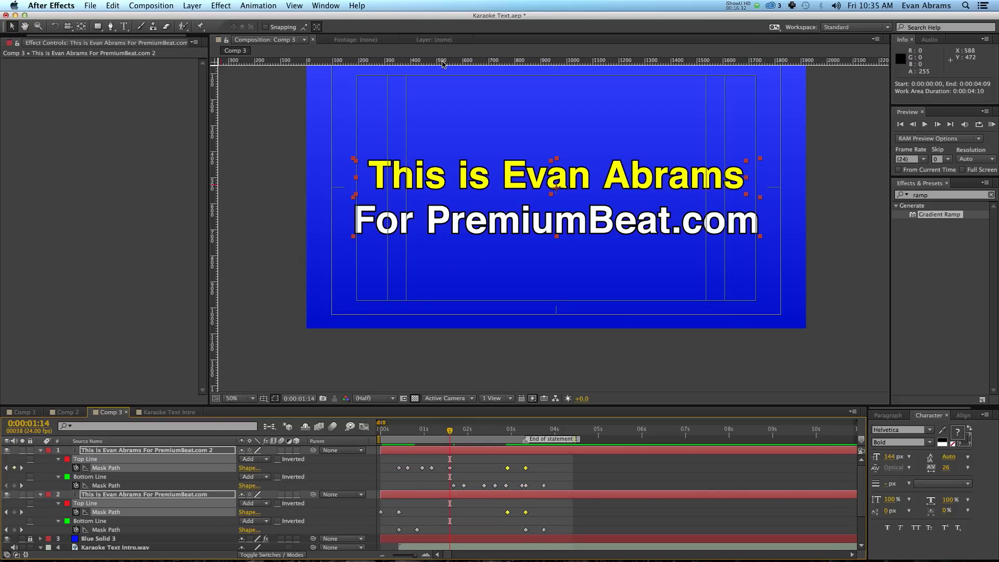
drag(449, 430, 440, 430)
scroll(456, 485, down, 1)
scroll(456, 485, down, 3)
Show the Karaoke Text Intro.wav waveform, enable preview audio, and collapse all layer property rows
click(446, 501)
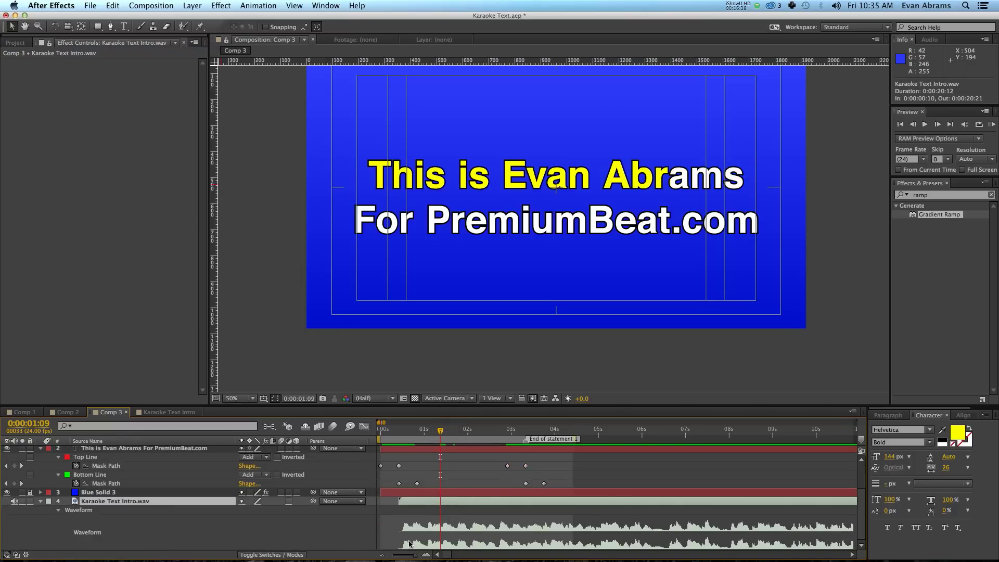
scroll(409, 543, up, 3)
key(l)
key(l)
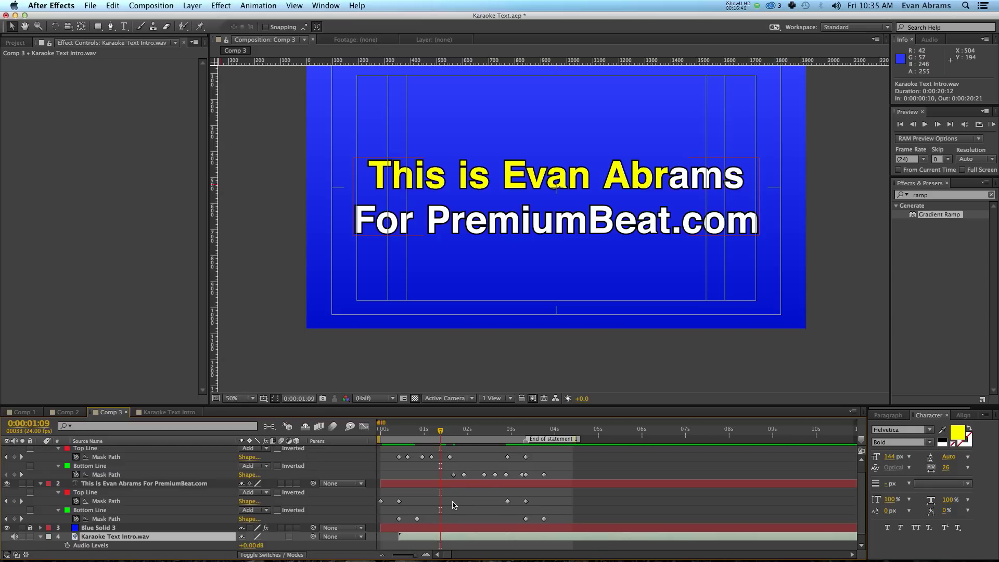
scroll(452, 504, down, 2)
scroll(453, 504, down, 2)
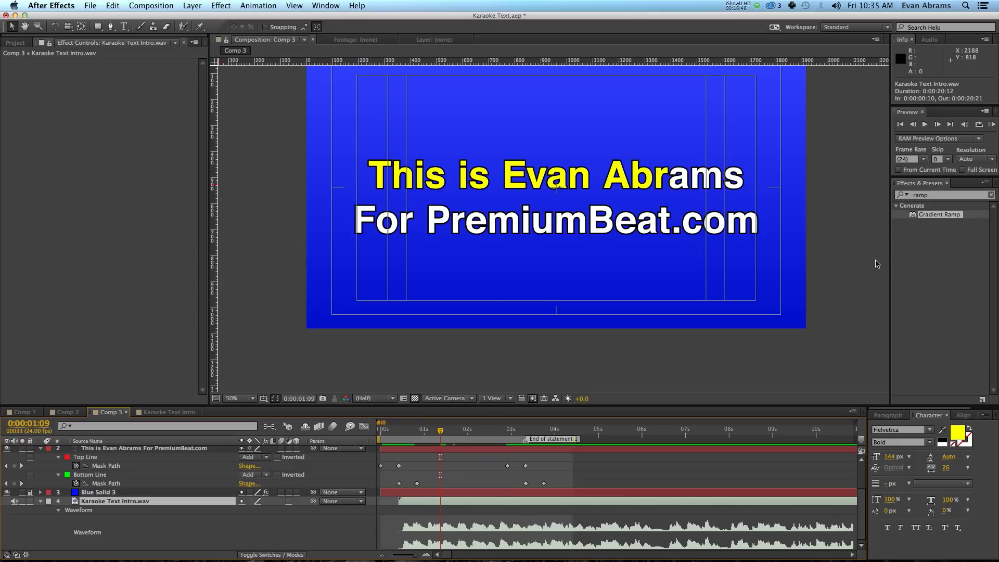
click(965, 125)
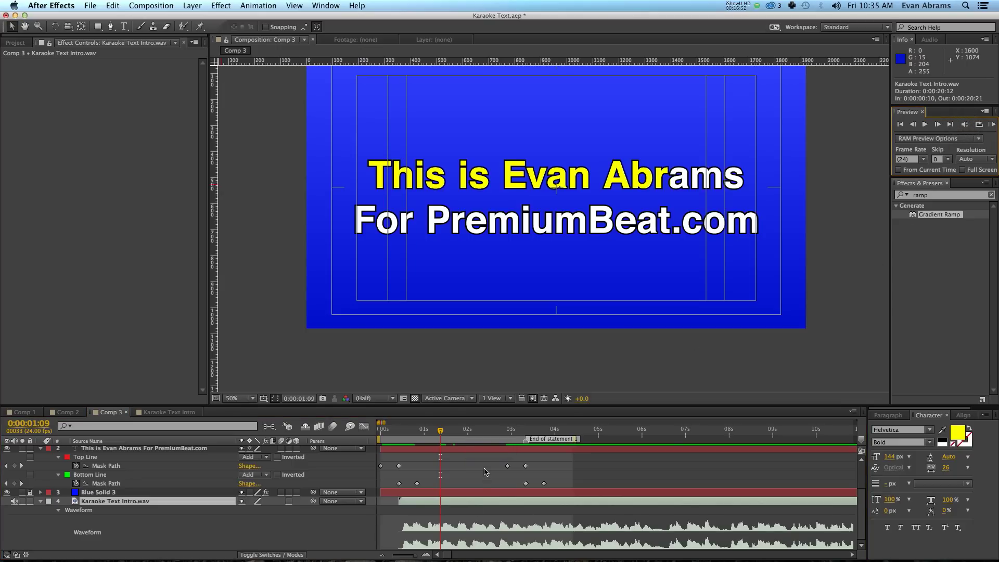
scroll(473, 480, up, 2)
scroll(265, 498, up, 1)
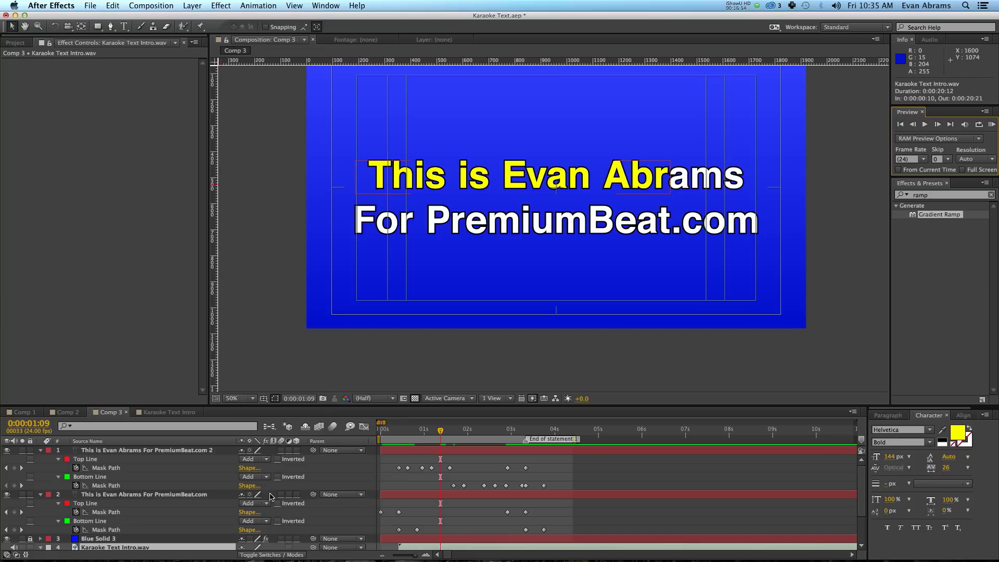
key(super+a)
key(u)
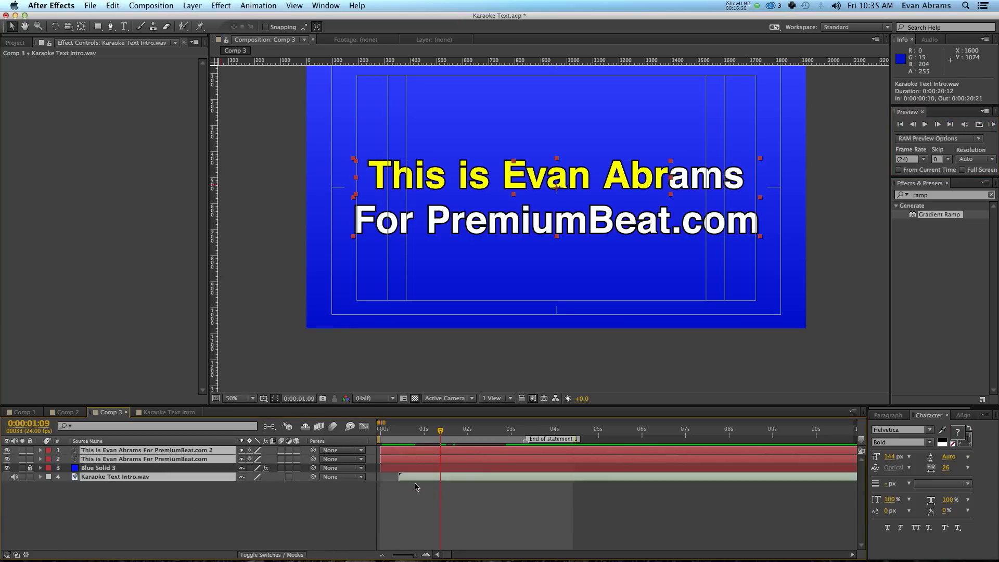
click(502, 497)
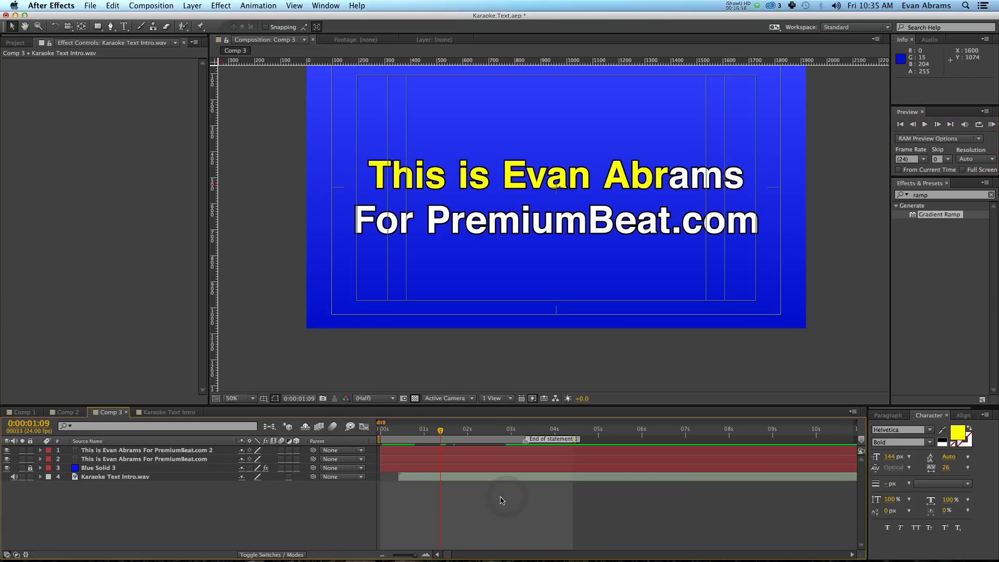